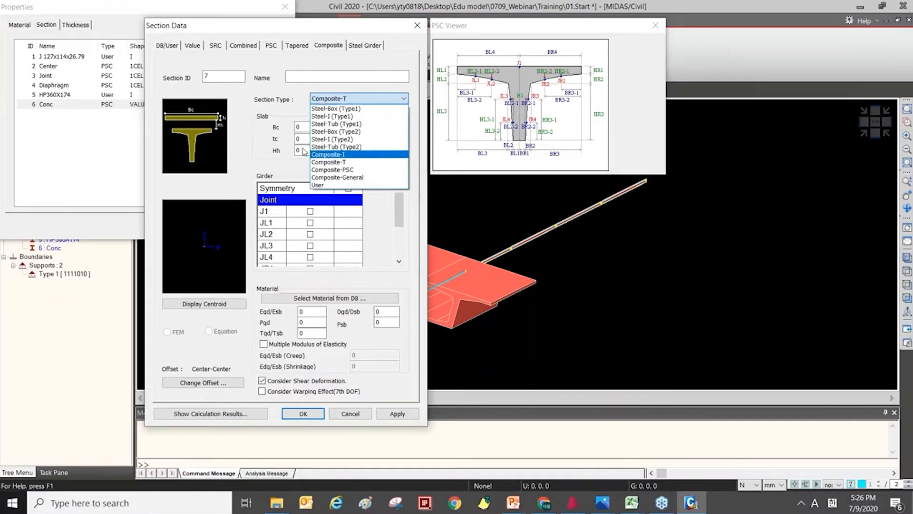
Set the composite section type to Composite-PSC and import the existing Conc section as its girder.
click(326, 169)
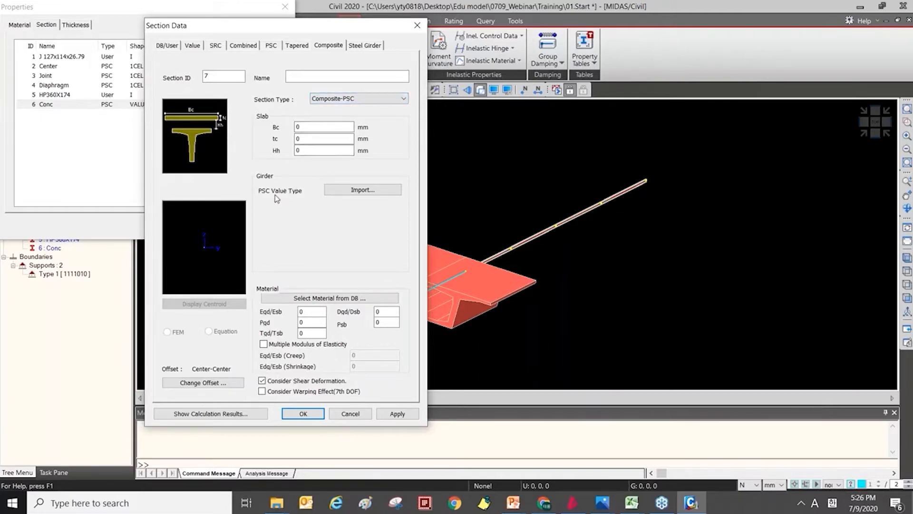
click(338, 191)
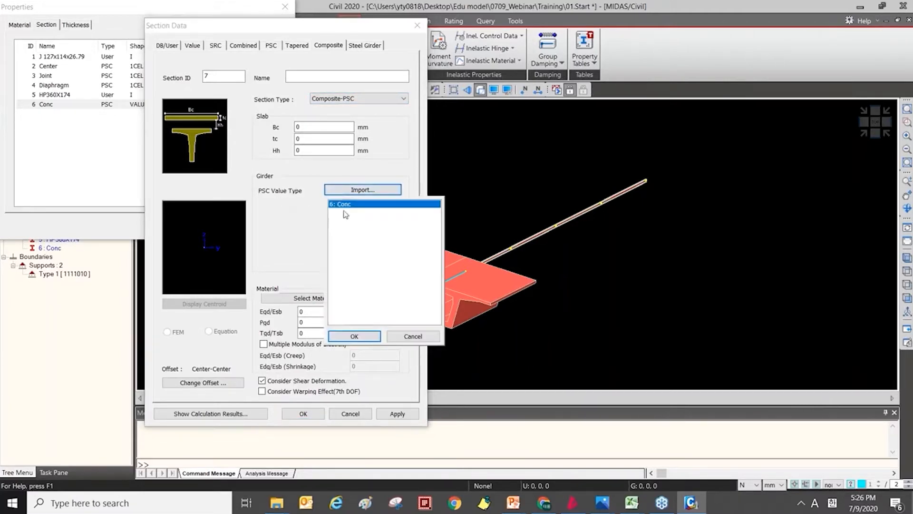
click(355, 337)
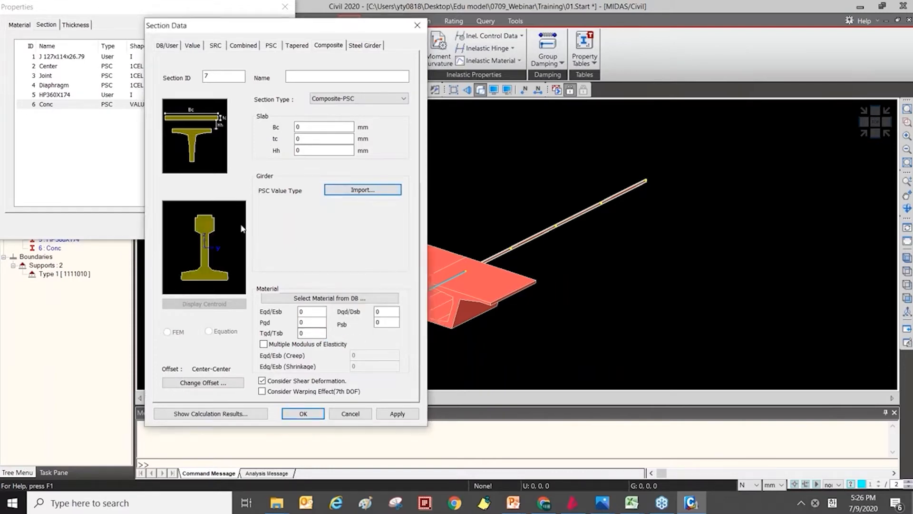
click(315, 129)
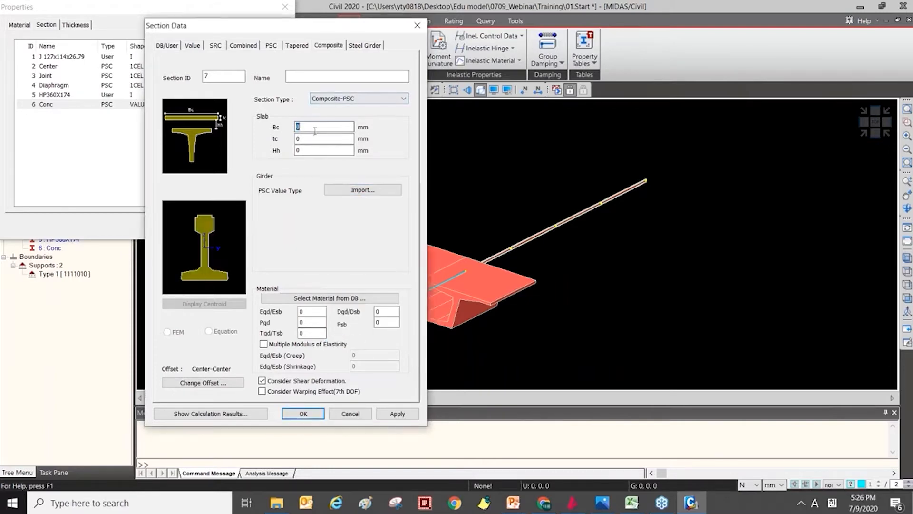
Change the section type to Composite-General and import the section file Steel_comp.sec from the 02.SPC folder.
click(345, 99)
click(342, 177)
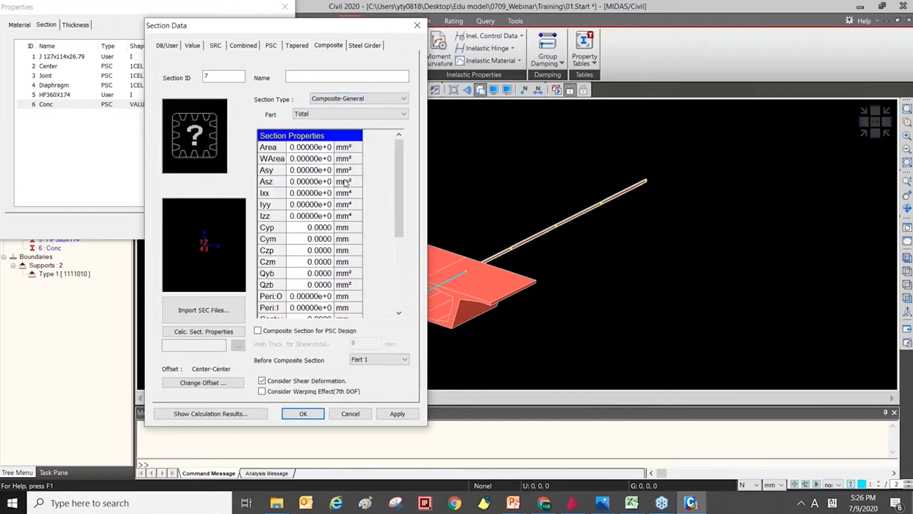
drag(294, 30, 375, 36)
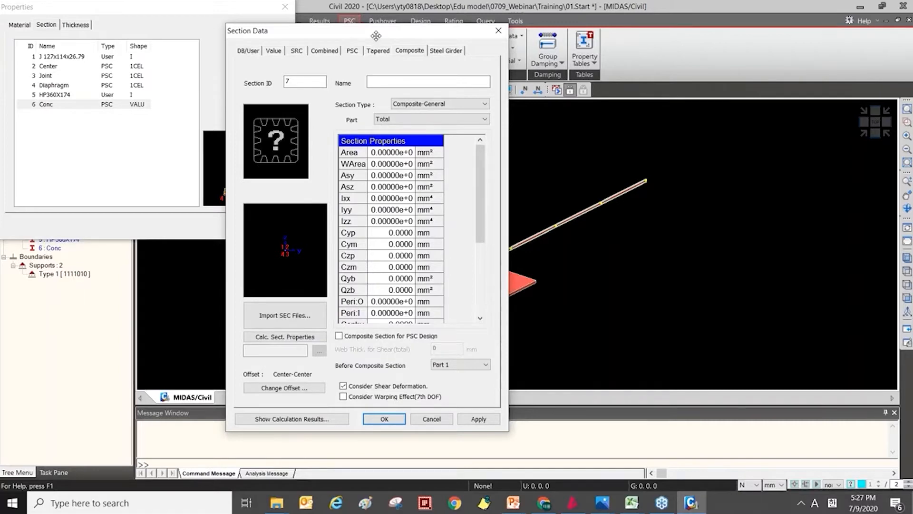
click(259, 315)
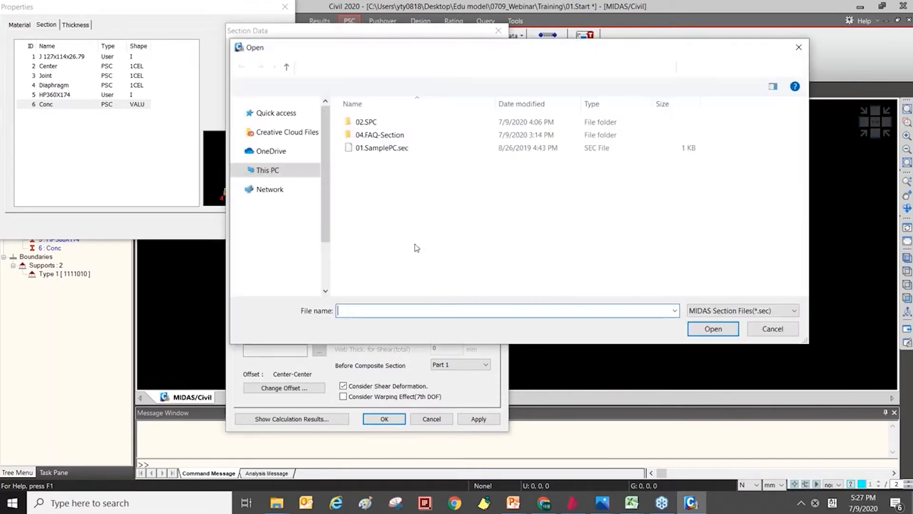
double_click(387, 124)
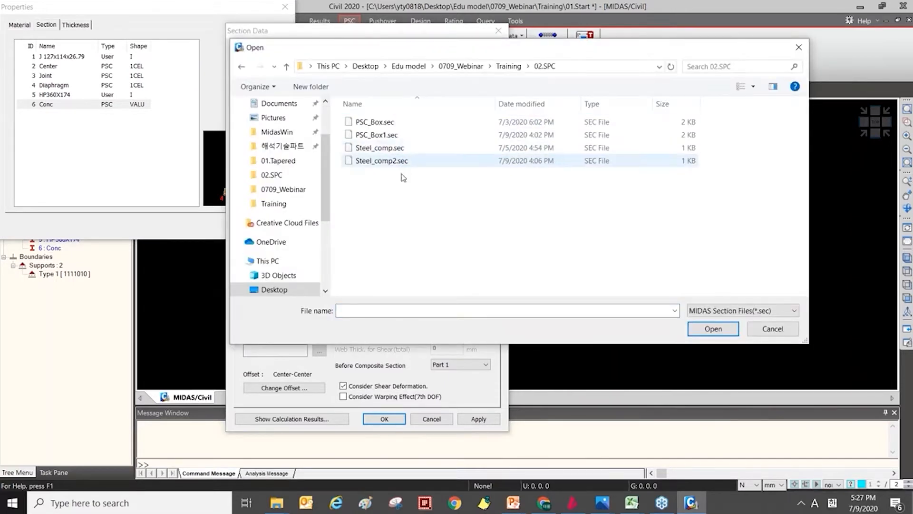
double_click(398, 148)
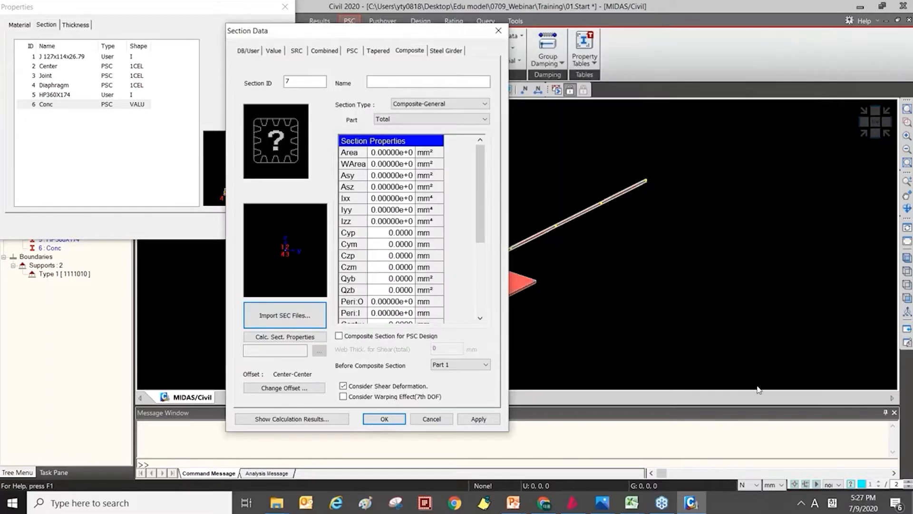
click(332, 315)
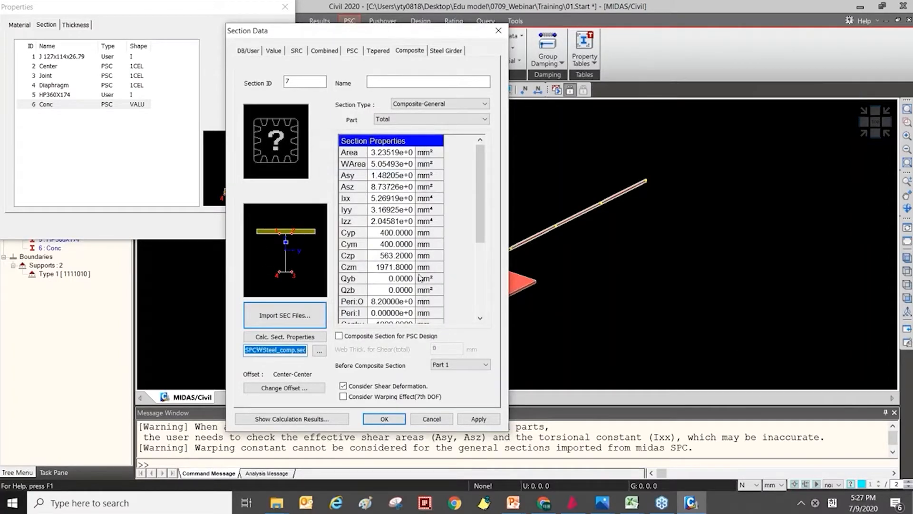
Change the section type to User, with J 127x114x26.79 before composite and HP360X174 after composite.
click(420, 104)
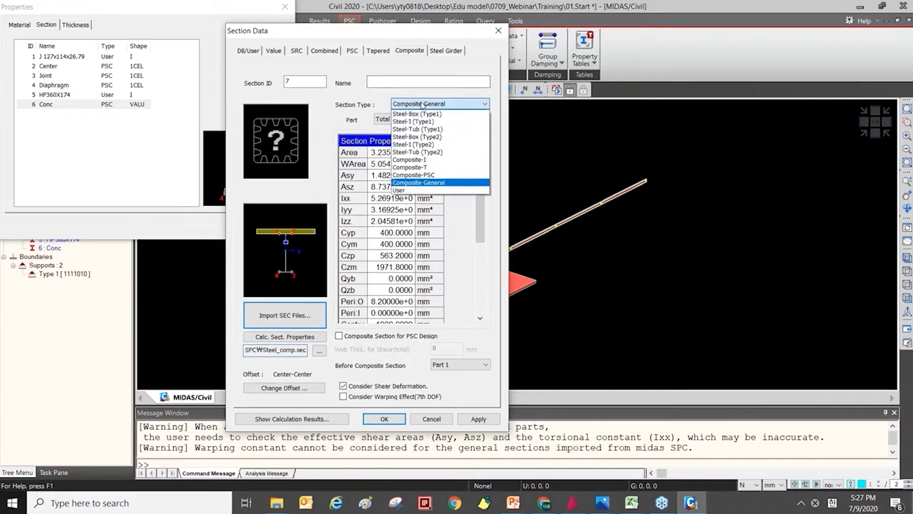
click(421, 192)
click(393, 132)
click(405, 138)
click(418, 242)
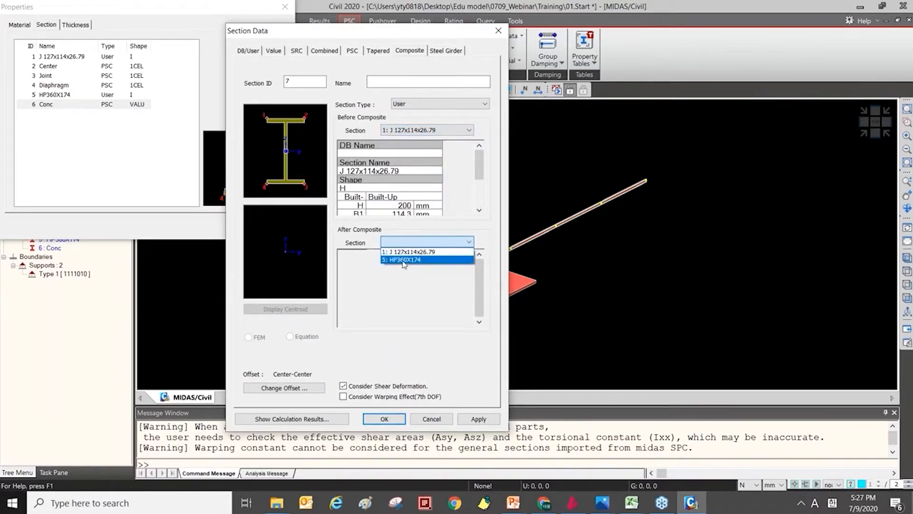
click(406, 260)
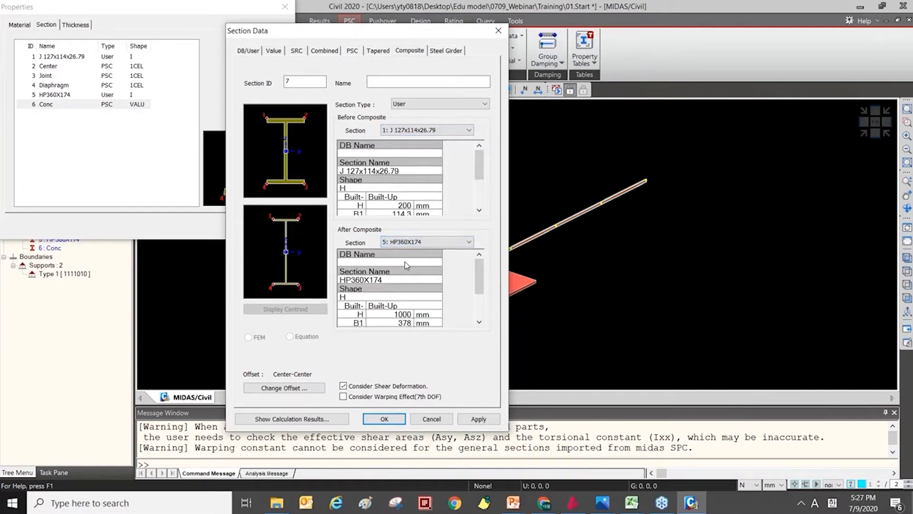
Set up the new section as a composite section of type Steel-Box (Type2).
click(381, 50)
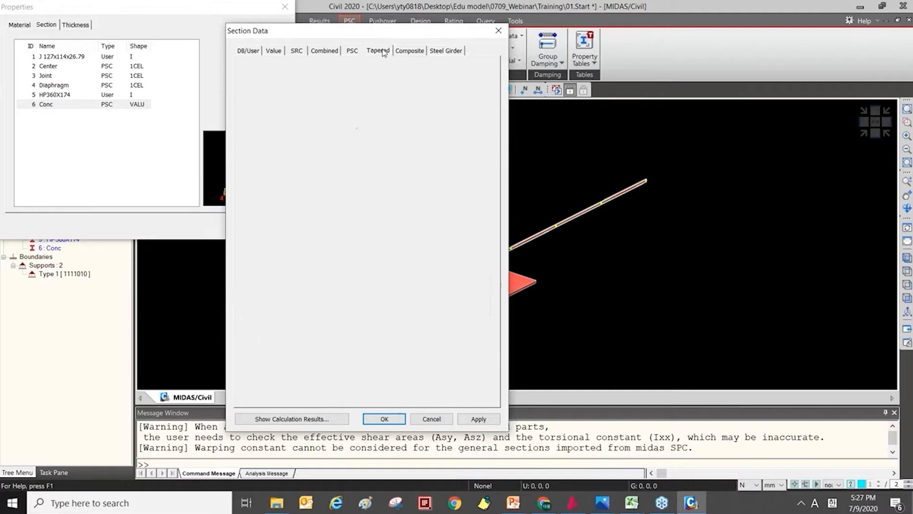
click(364, 46)
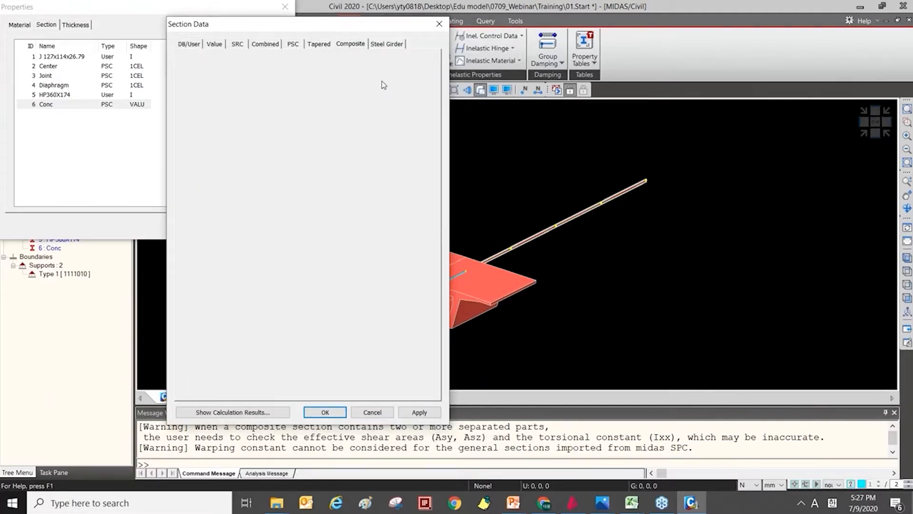
click(383, 97)
click(383, 110)
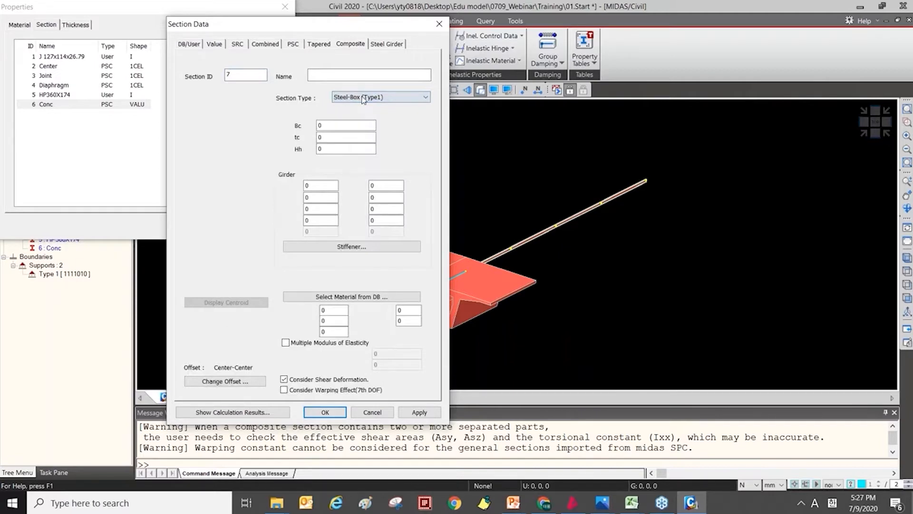
click(364, 97)
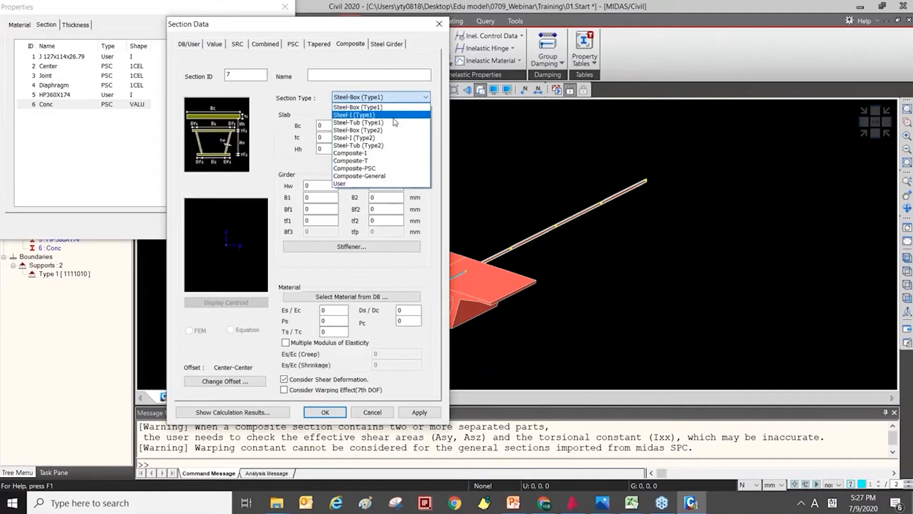
click(385, 119)
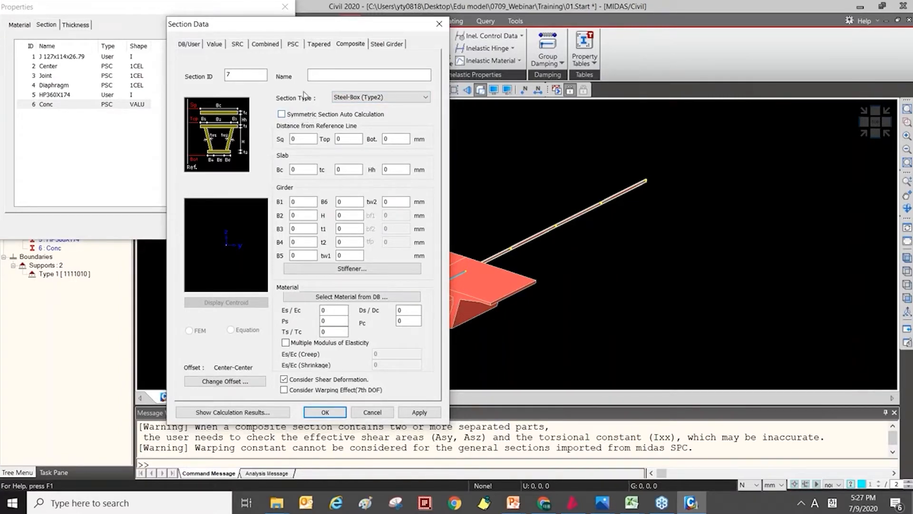
Review the available composite section types, and close the section data and properties dialogs without adding a section.
click(371, 96)
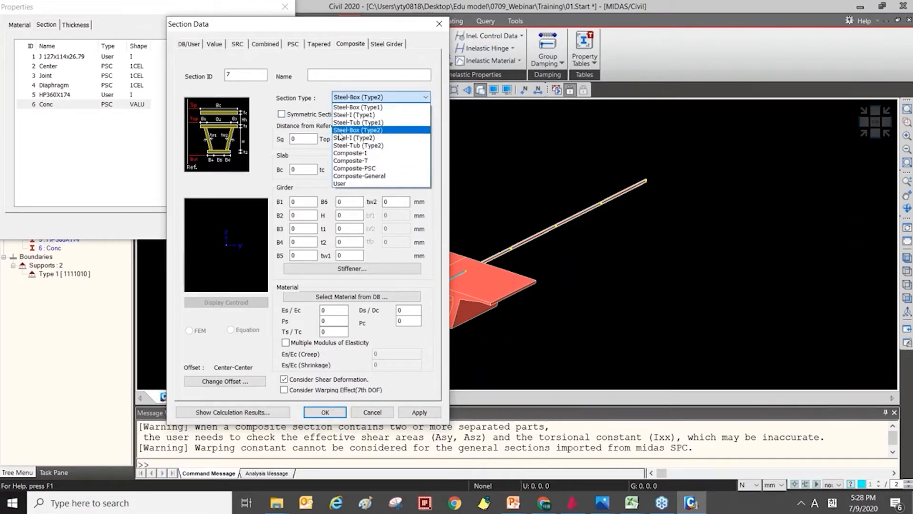
click(303, 90)
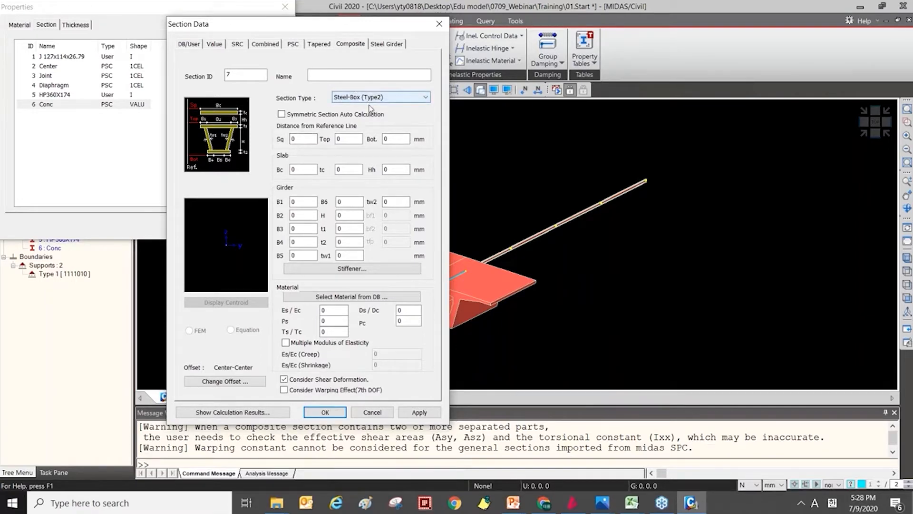
click(383, 98)
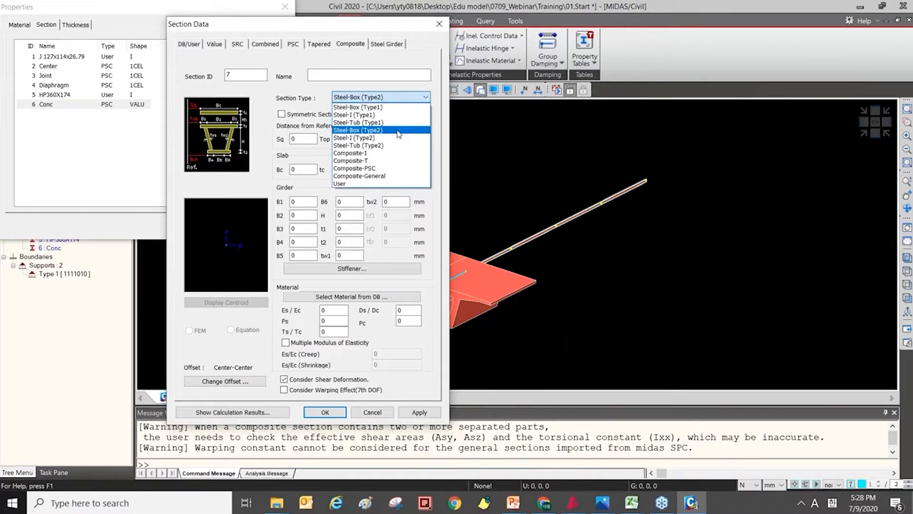
click(424, 28)
click(439, 24)
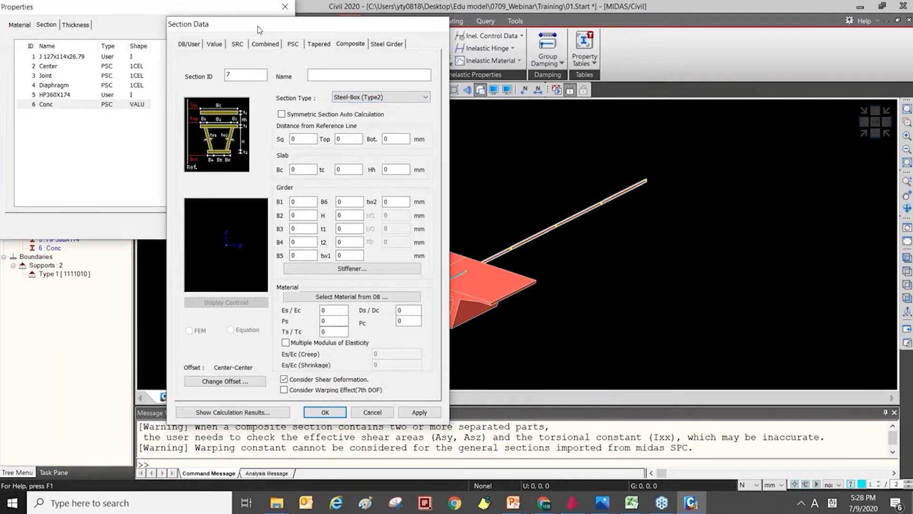
click(285, 7)
View the layout settings of the Steel Composite Girder Bridge Wizard and close it without generating a model.
click(80, 21)
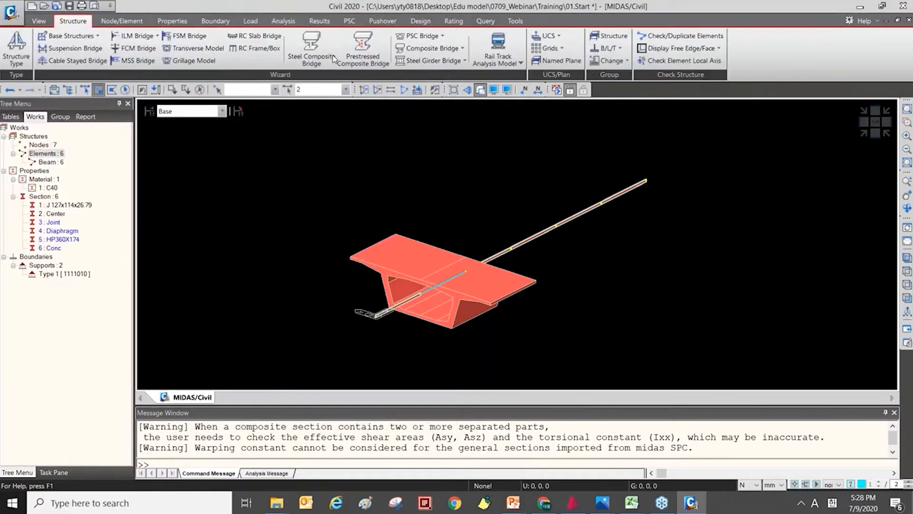
key(ctrl)
key(ctrl)
key(ctrl)
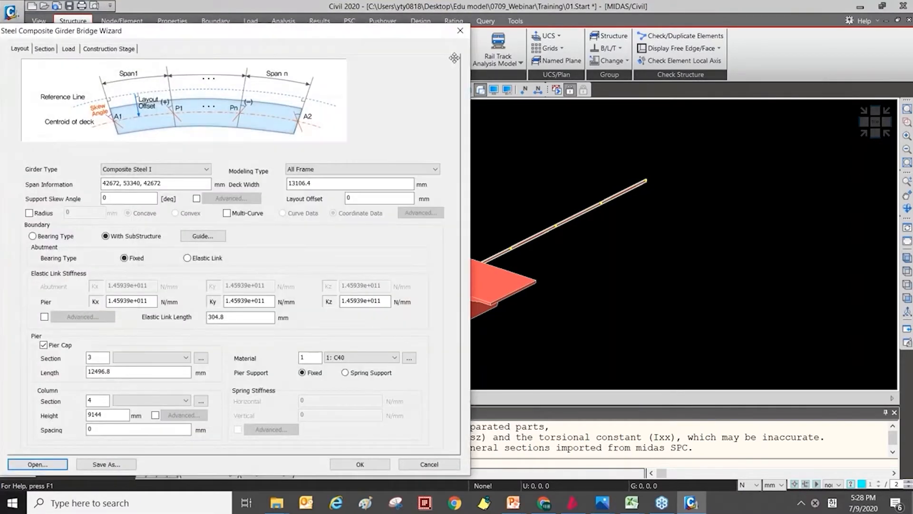
click(460, 30)
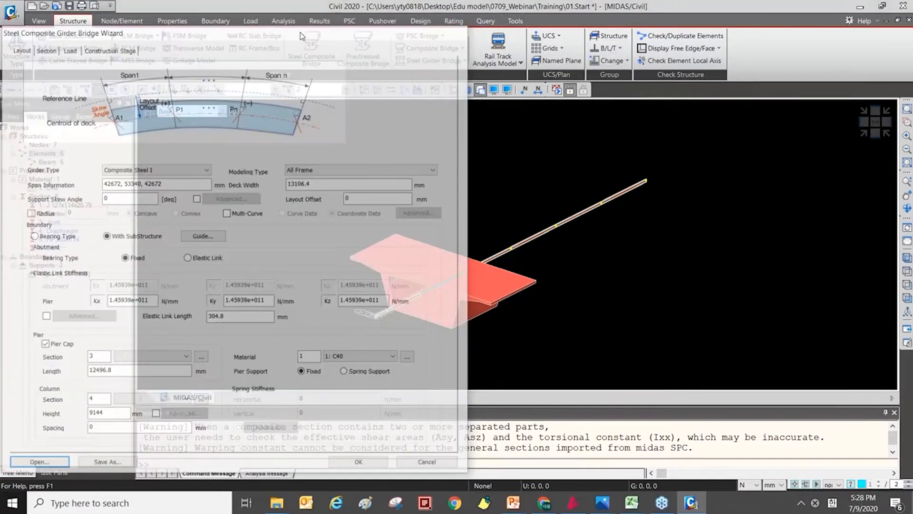
Start adding a new section and set its composite section type to Steel-Box (Type1).
click(172, 21)
click(212, 61)
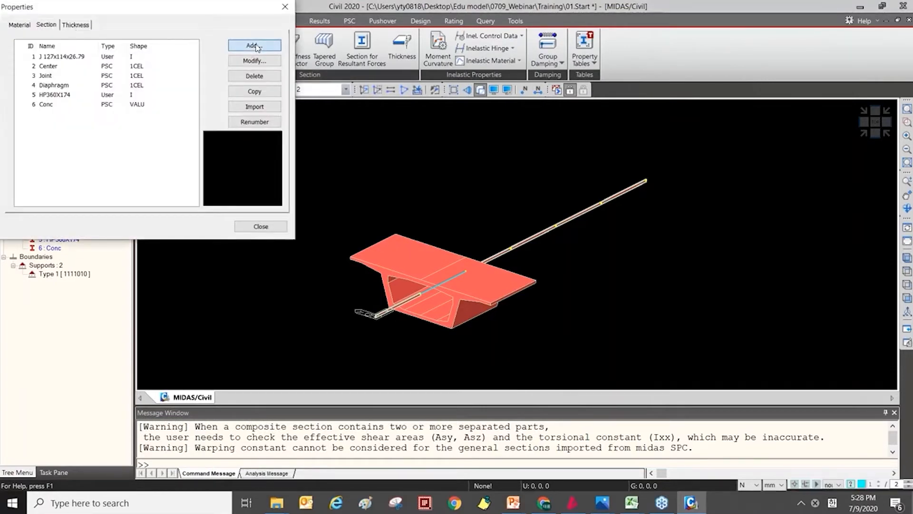
click(255, 46)
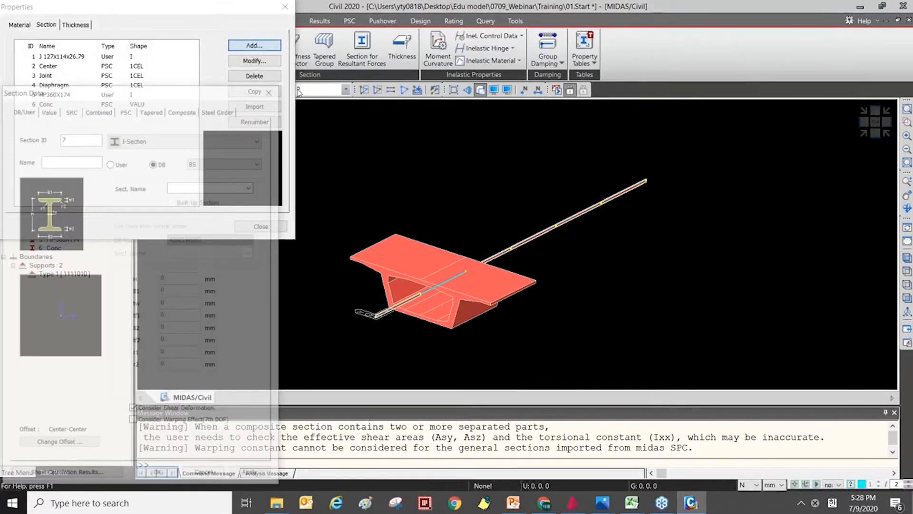
drag(181, 86, 354, 36)
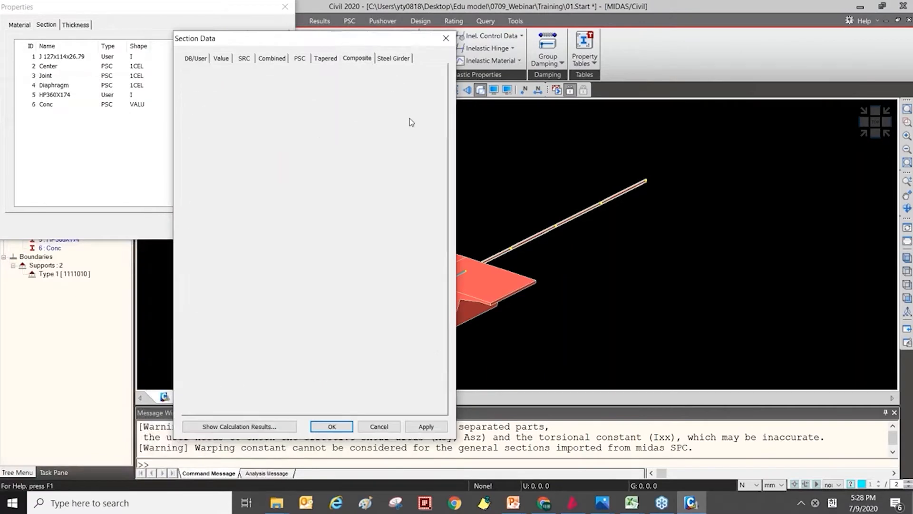
click(409, 111)
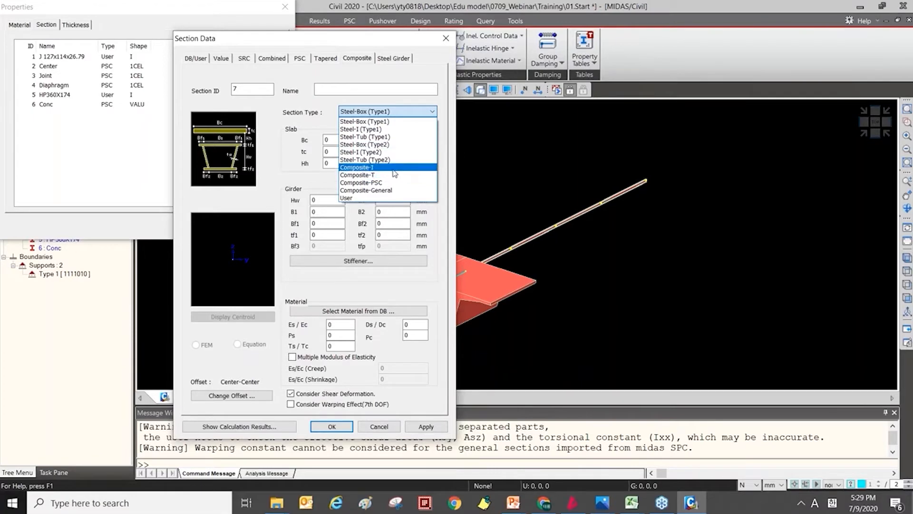
click(376, 121)
Switch the new section to the tapered type and review the list of available tapered shapes.
click(327, 58)
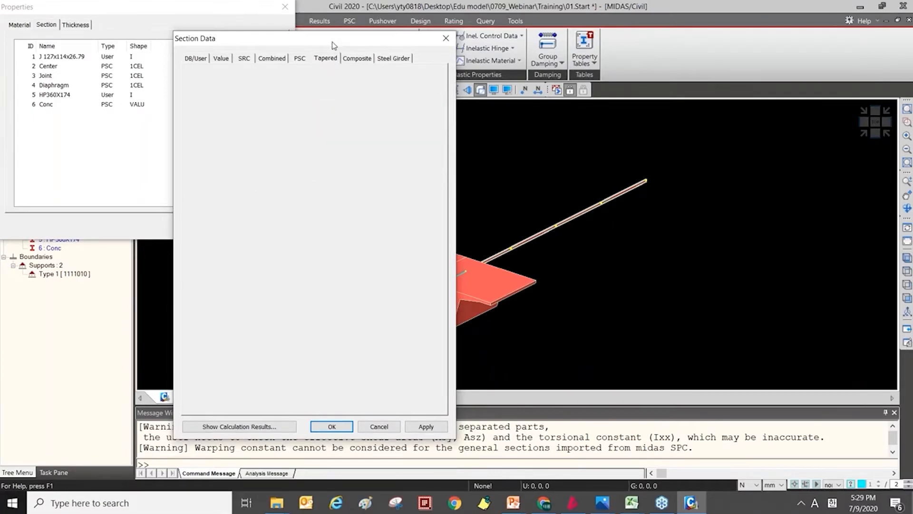
drag(341, 49, 354, 23)
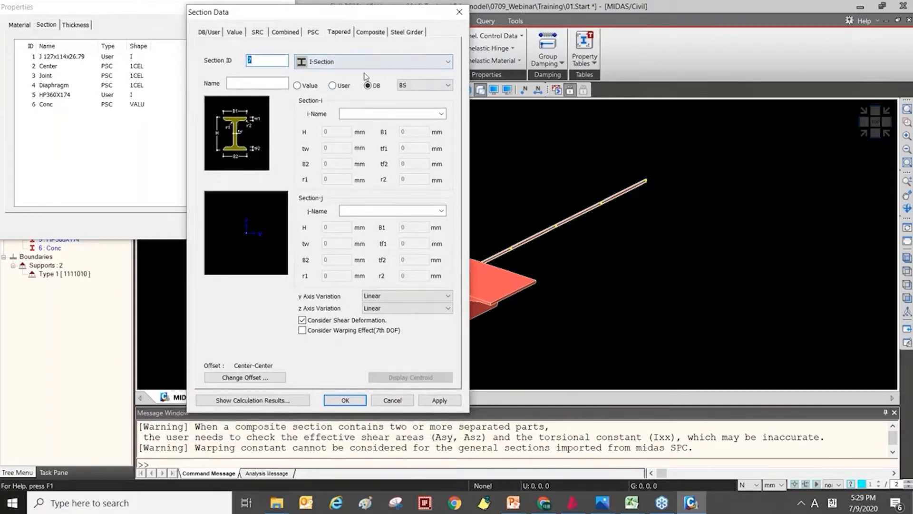
click(333, 63)
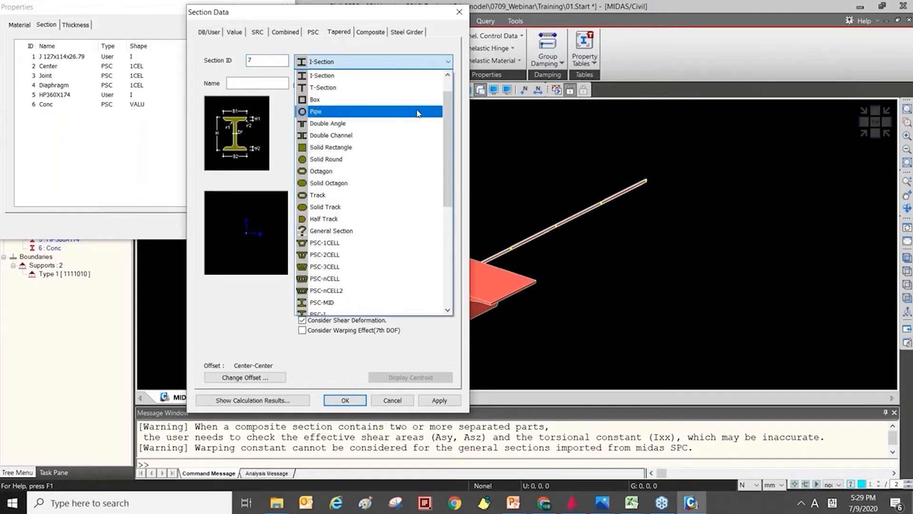
scroll(418, 119, down, 5)
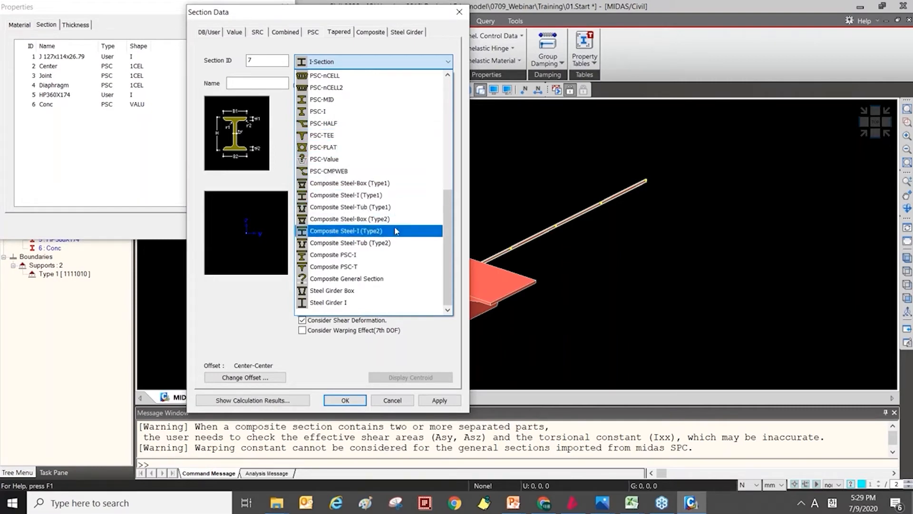
scroll(394, 231, up, 5)
scroll(393, 238, down, 5)
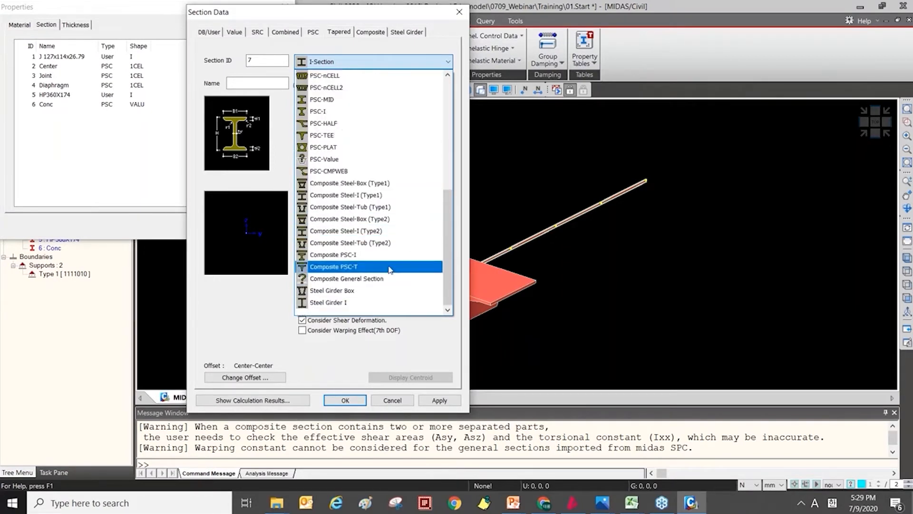
Preview the Steel Girder Box, Composite General Section and Box shapes for the tapered section.
click(376, 291)
click(380, 62)
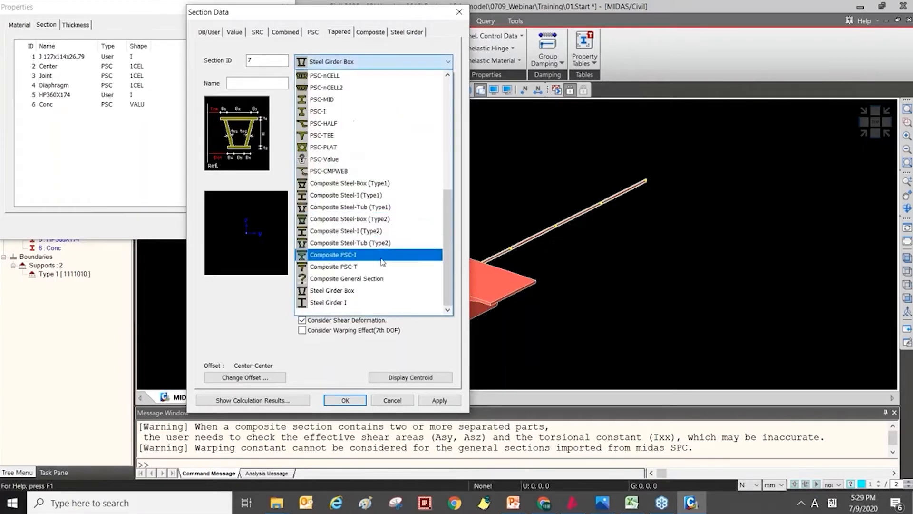
click(362, 278)
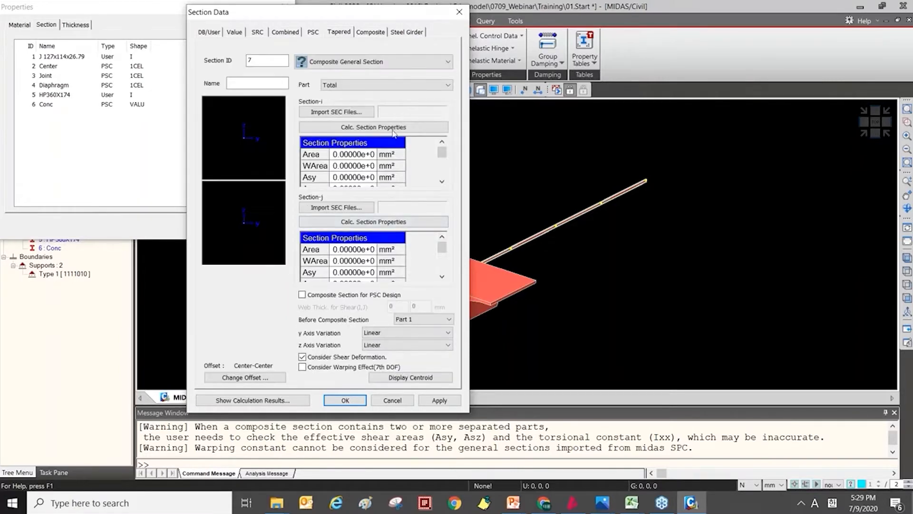
click(364, 60)
scroll(376, 91, up, 6)
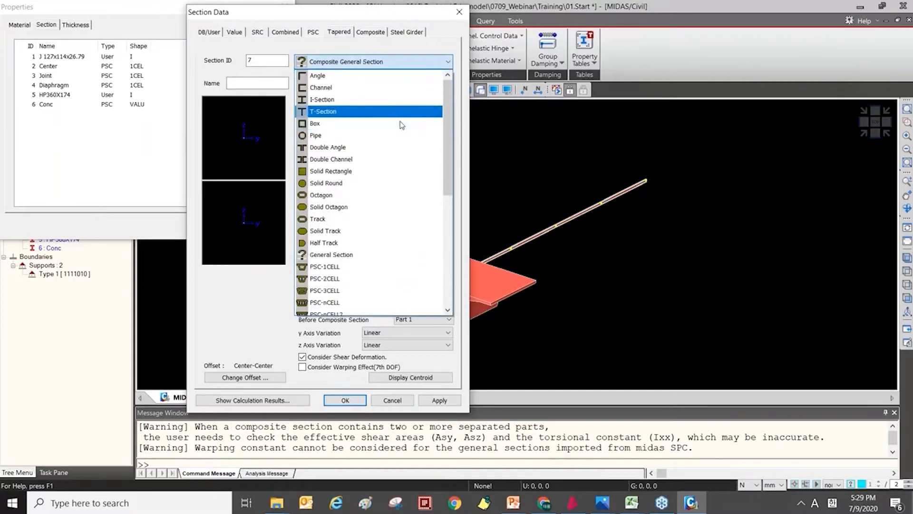
click(402, 124)
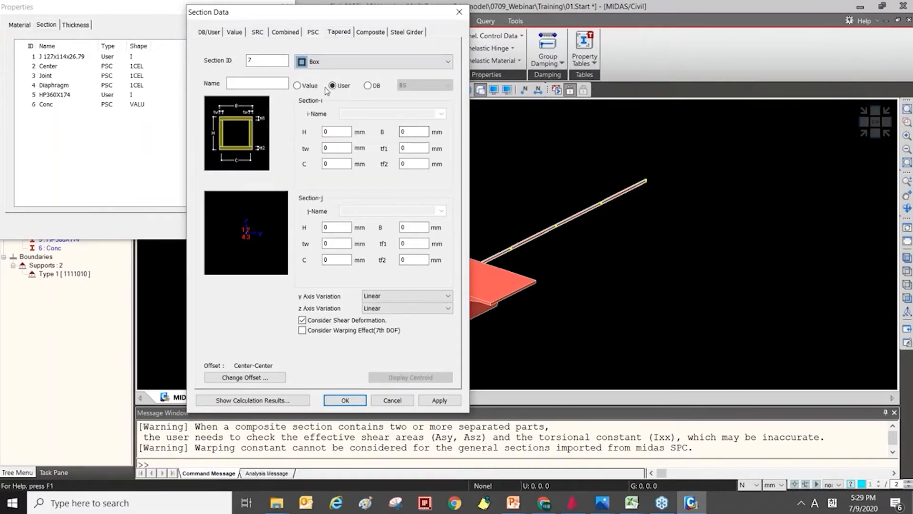
Define a tapered I-Section from the BS database, with UB 152x89x16 at end i and J 114x114x26.79 at end j.
click(334, 65)
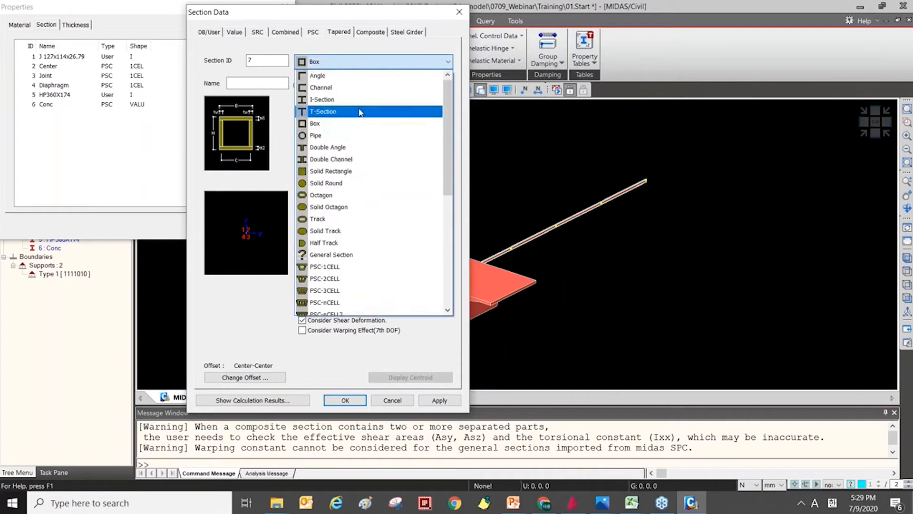
click(357, 100)
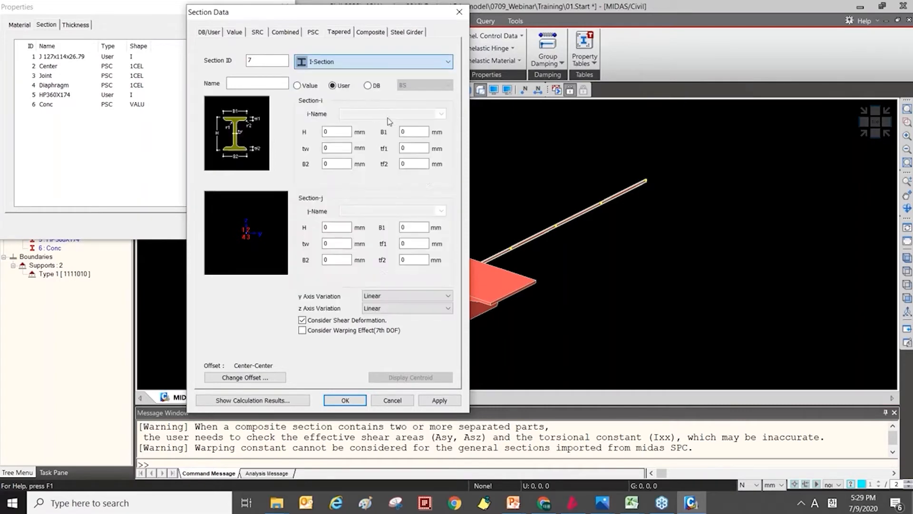
click(368, 86)
click(441, 113)
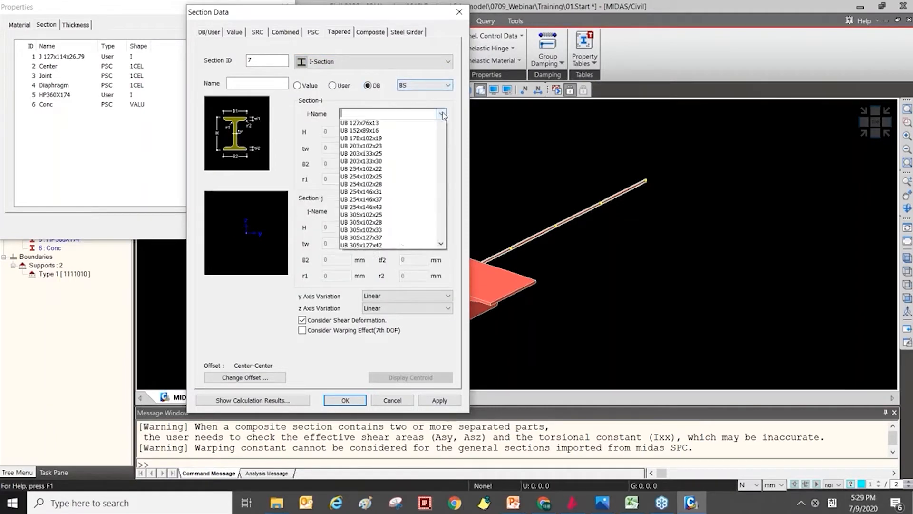
click(423, 231)
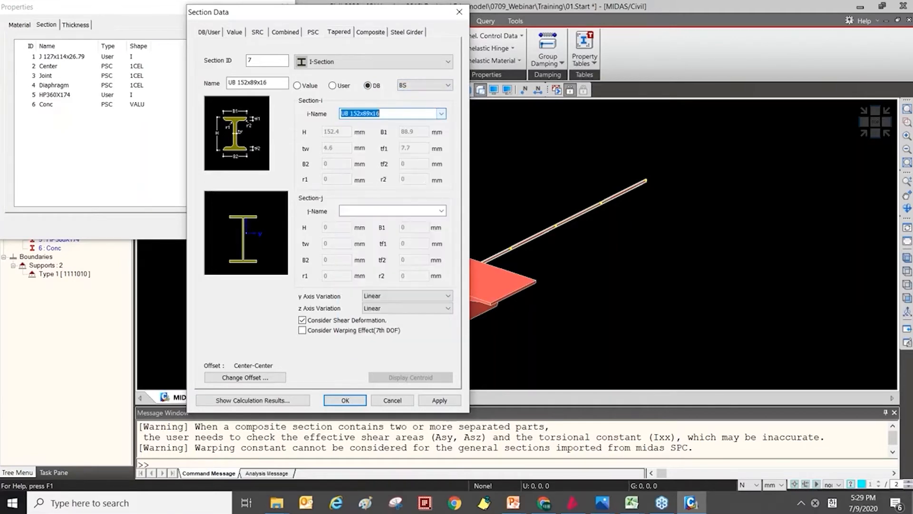
click(442, 211)
click(409, 261)
Examine the tapered section's User and Value input options, and close the section data and properties dialogs without adding it.
click(332, 86)
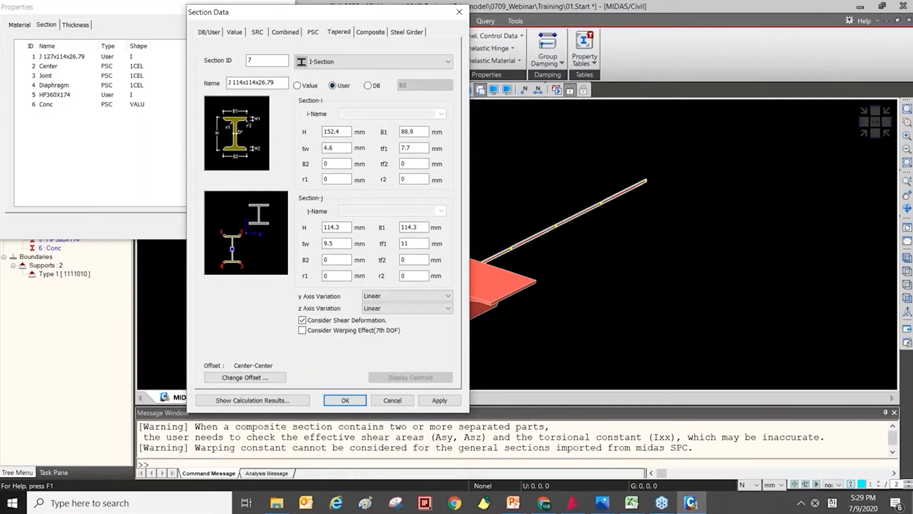
click(298, 85)
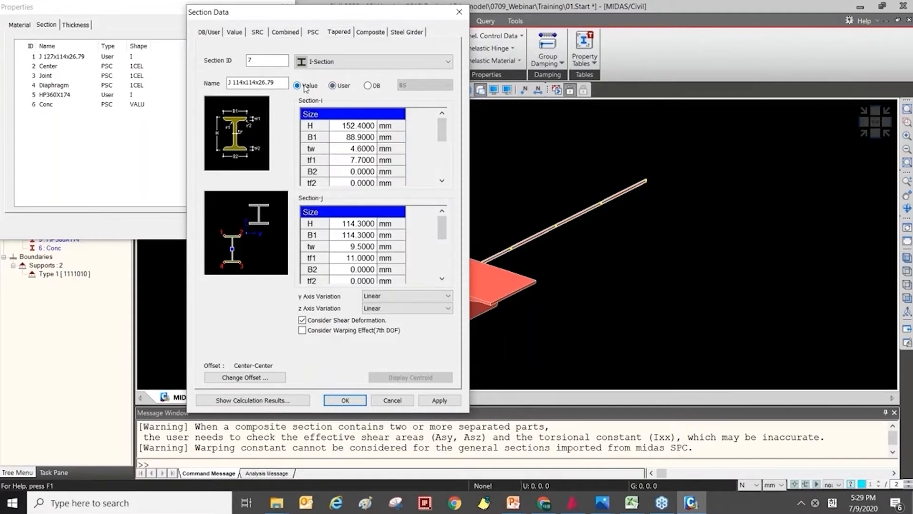
click(359, 151)
scroll(435, 145, down, 10)
scroll(434, 143, up, 2)
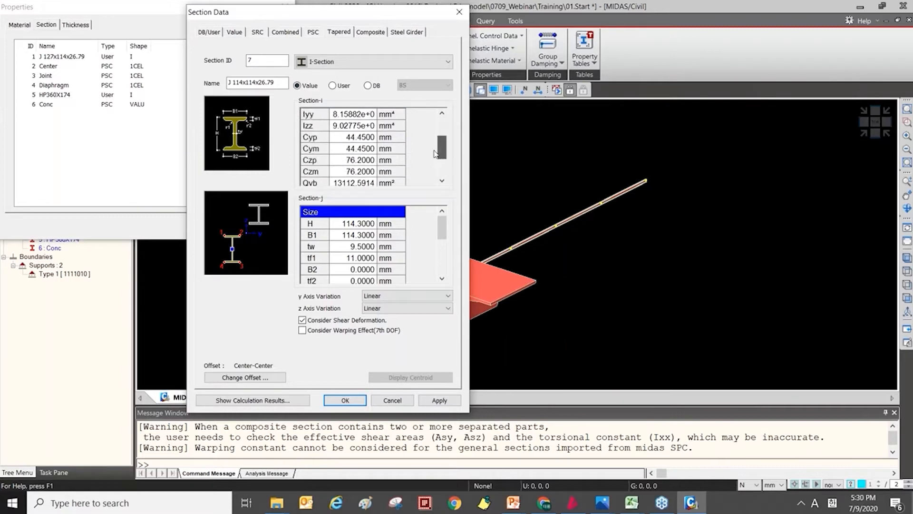
scroll(442, 142, up, 2)
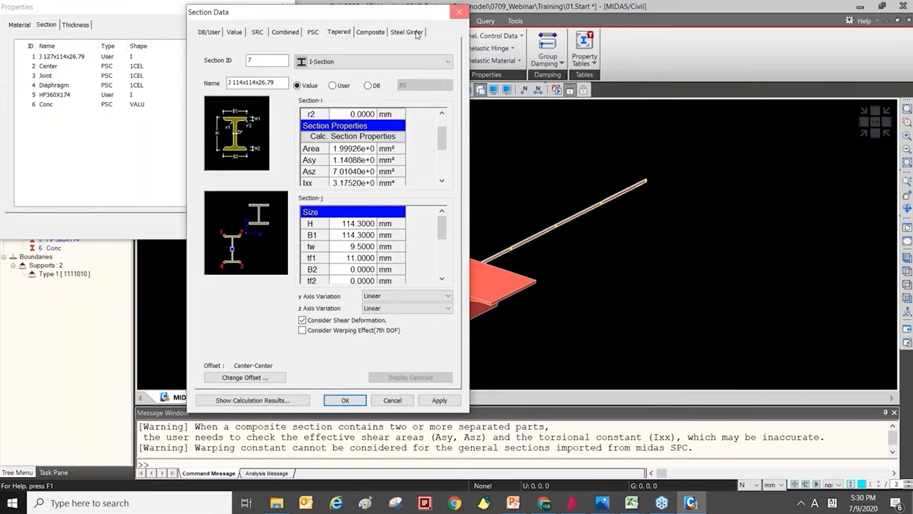
key(Escape)
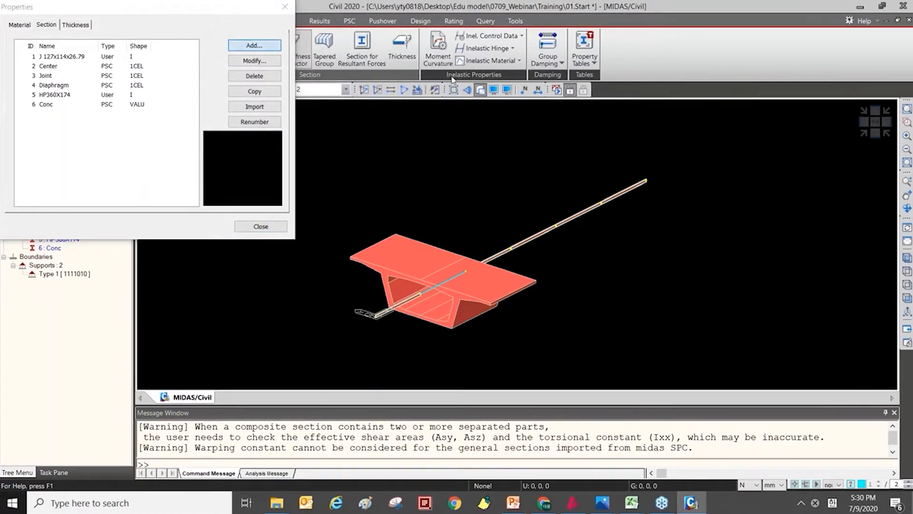
click(274, 90)
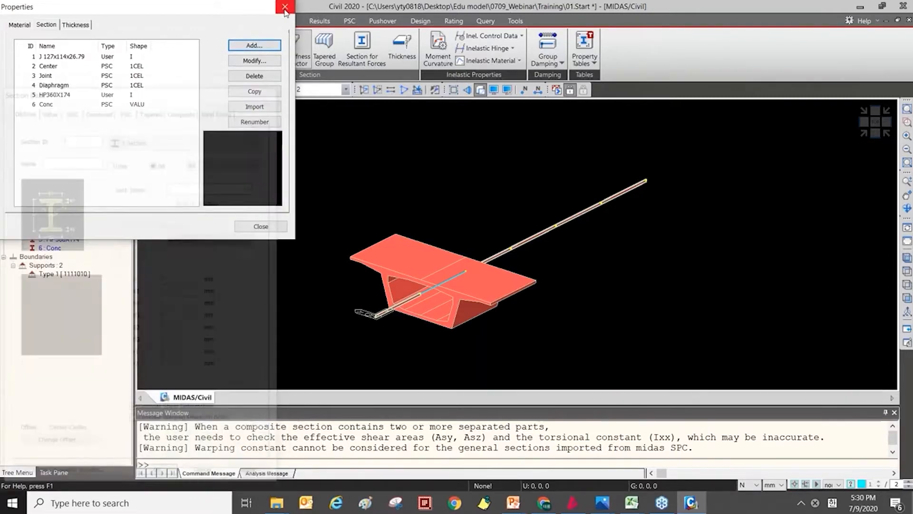
click(285, 8)
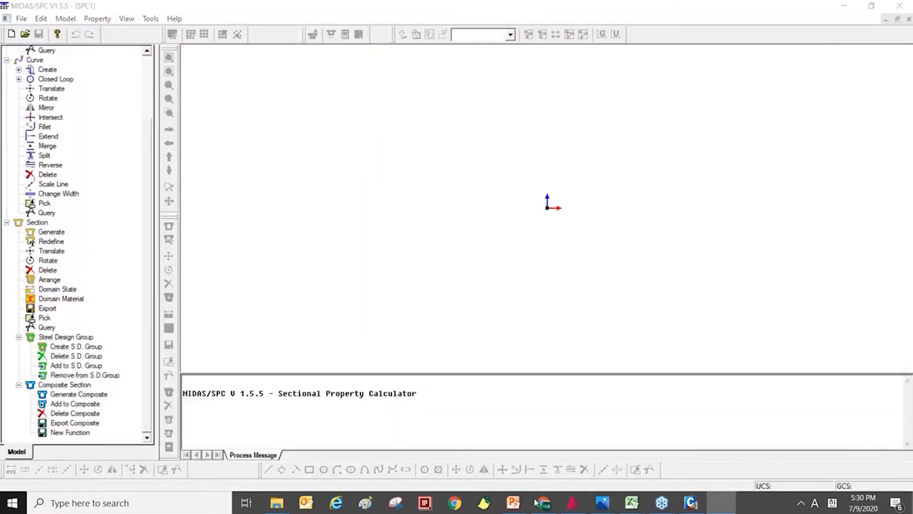
Switch to the PowerPoint presentation 04 Section Properties_0707.pptx and show slide 33 on using the Section Property Calculator.
mouse_move(514, 508)
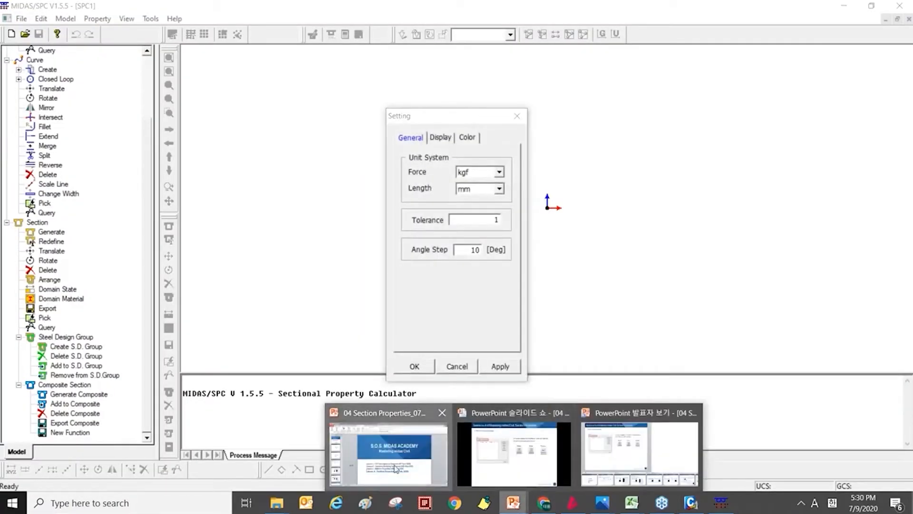
click(395, 468)
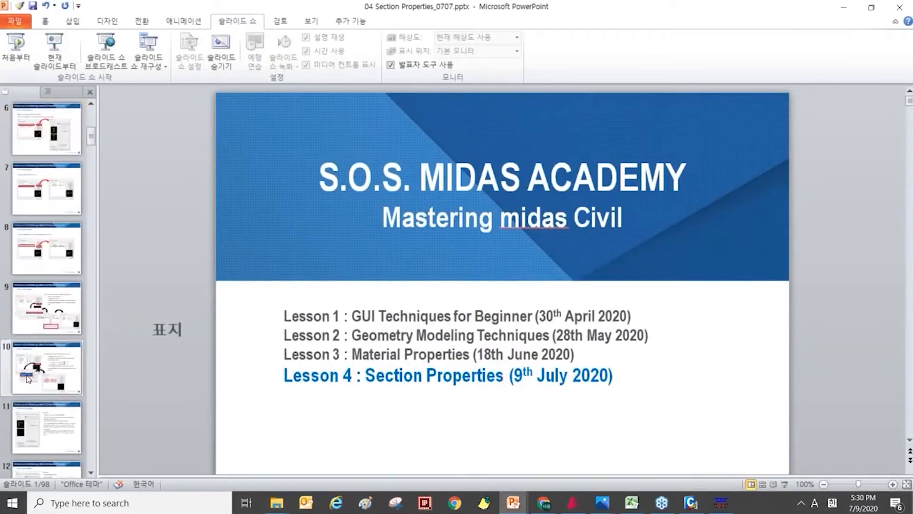
scroll(63, 252, down, 5)
scroll(64, 245, down, 3)
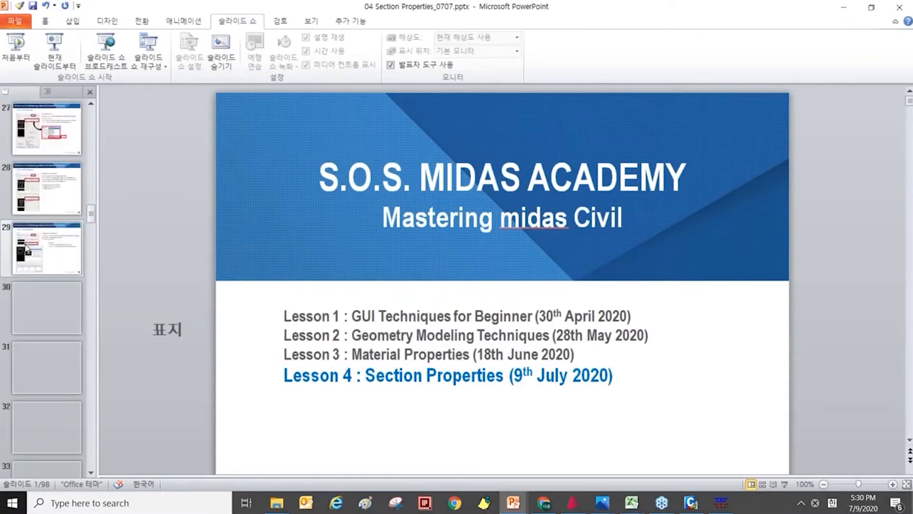
scroll(48, 266, down, 3)
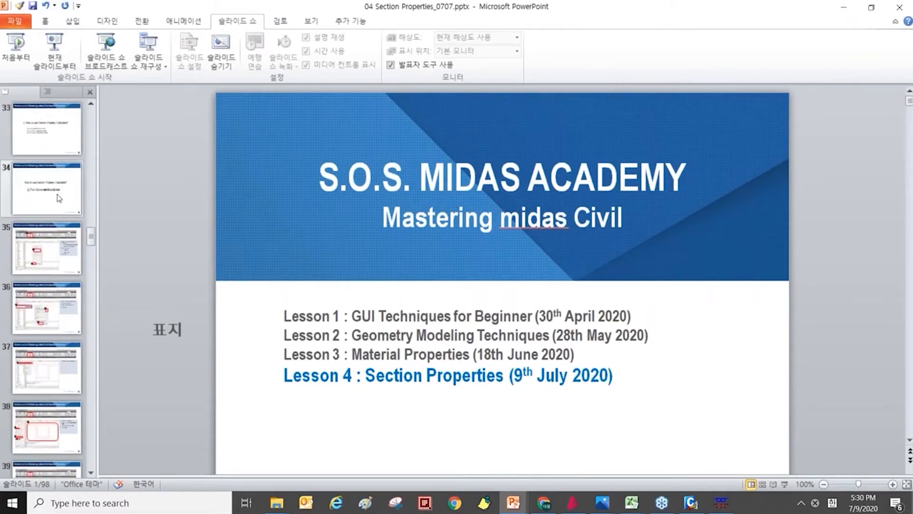
click(48, 133)
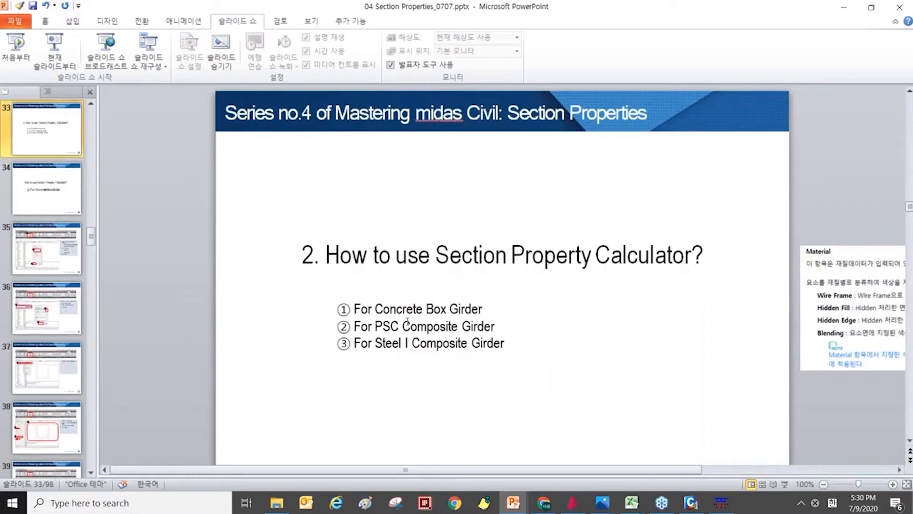
Look through the neighbouring slides on importing from SPC and tapered sections, and return to slide 33.
click(382, 306)
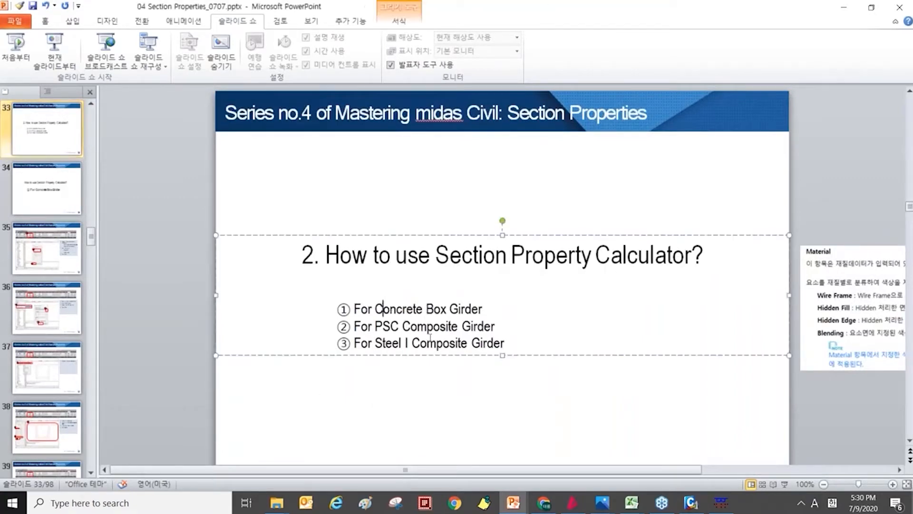
click(193, 383)
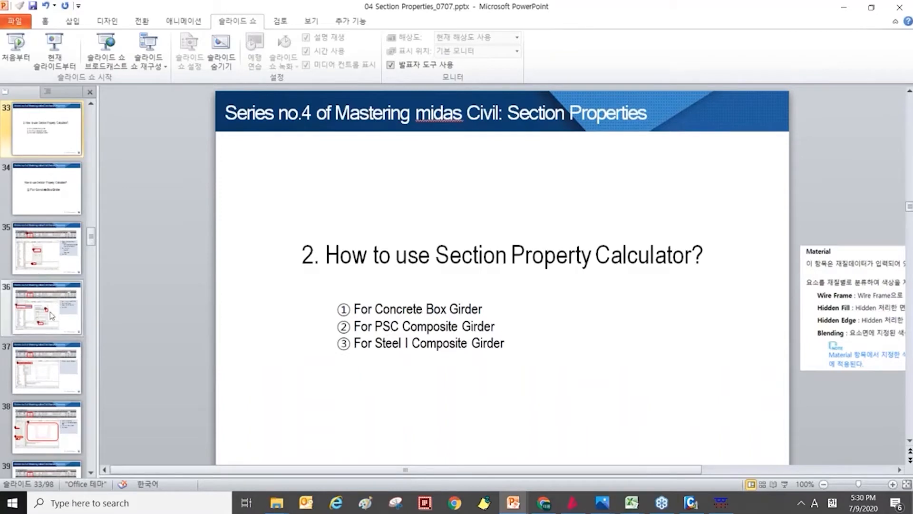
scroll(39, 274, down, 6)
click(39, 266)
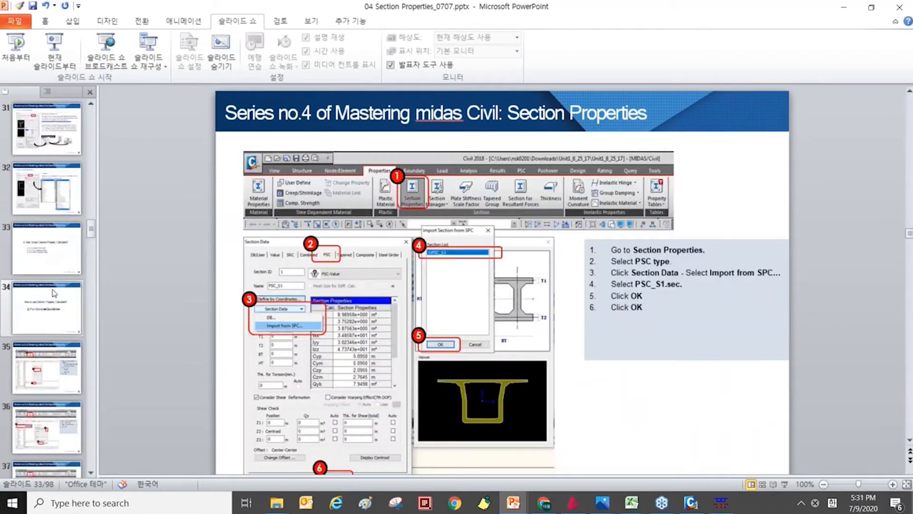
scroll(56, 428, up, 11)
click(55, 449)
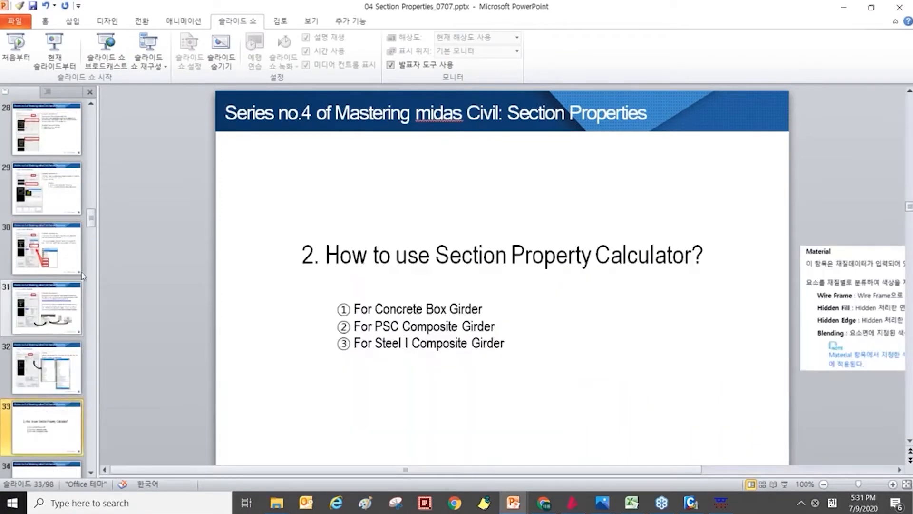
click(48, 378)
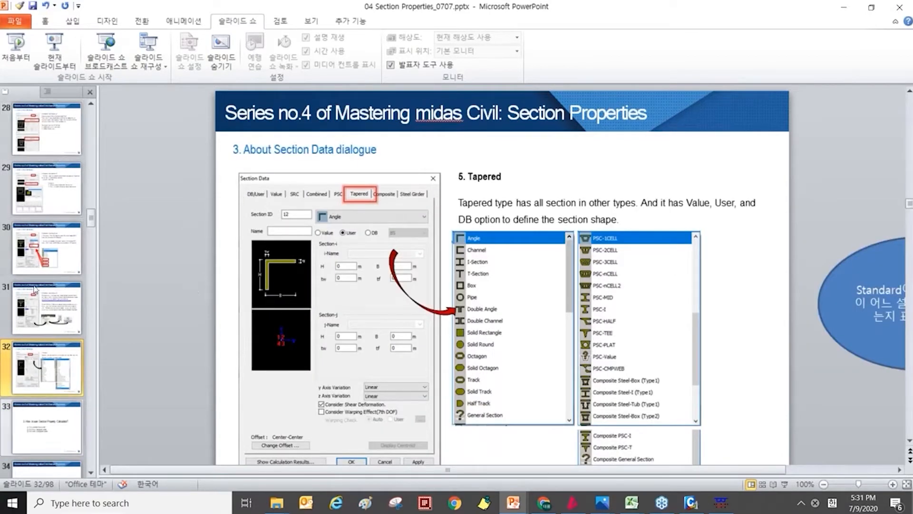
click(59, 432)
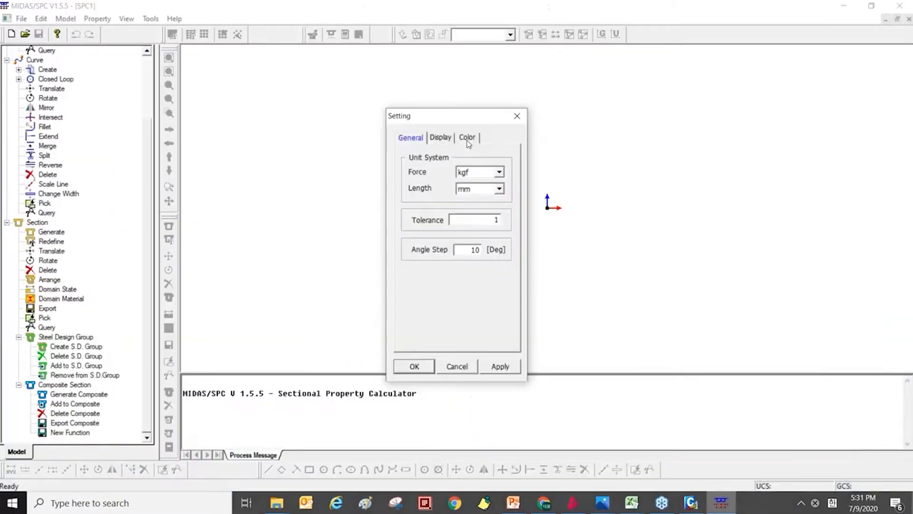
Switch back to MIDAS/SPC and set the force unit to N in the general settings.
click(484, 172)
click(485, 173)
click(490, 174)
click(485, 183)
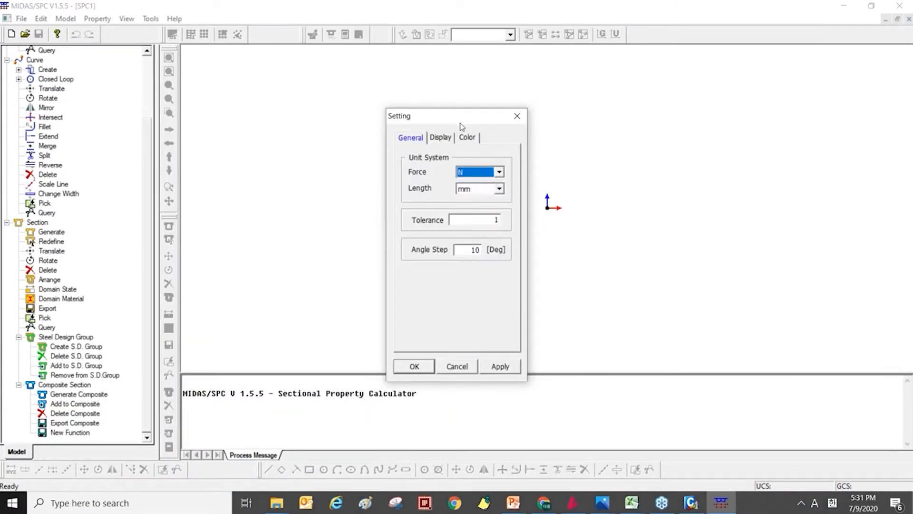
drag(380, 119, 119, 71)
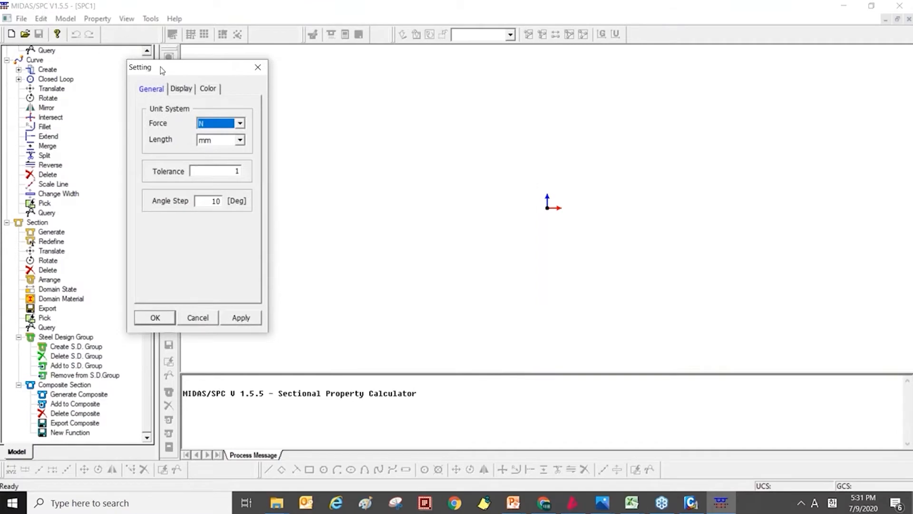
drag(161, 69, 220, 83)
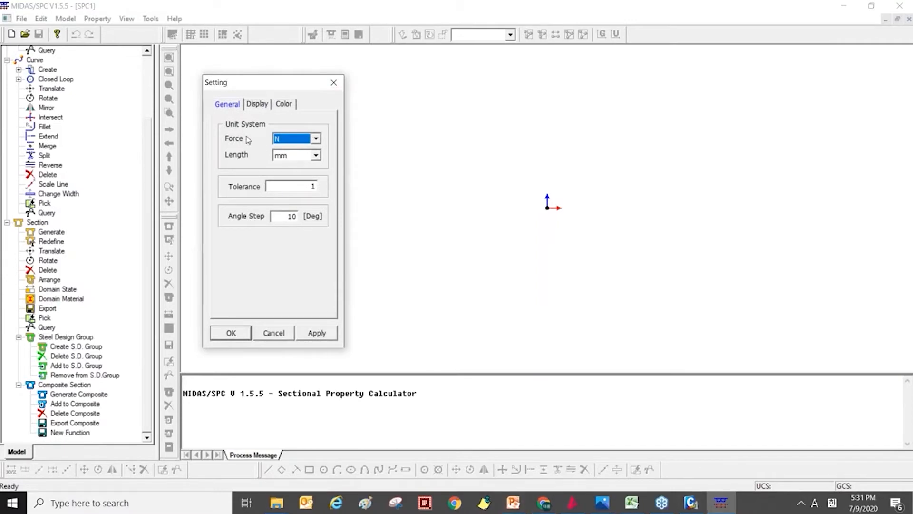
Switch to midas CAD and measure the edge thickness of the deck flange on the two-cell box section in cDrawing1.
click(572, 503)
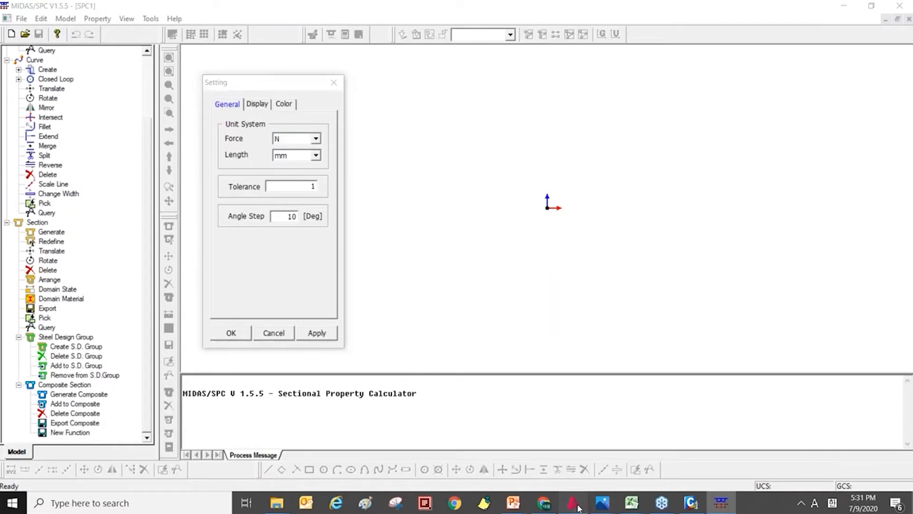
middle_drag(298, 154, 307, 181)
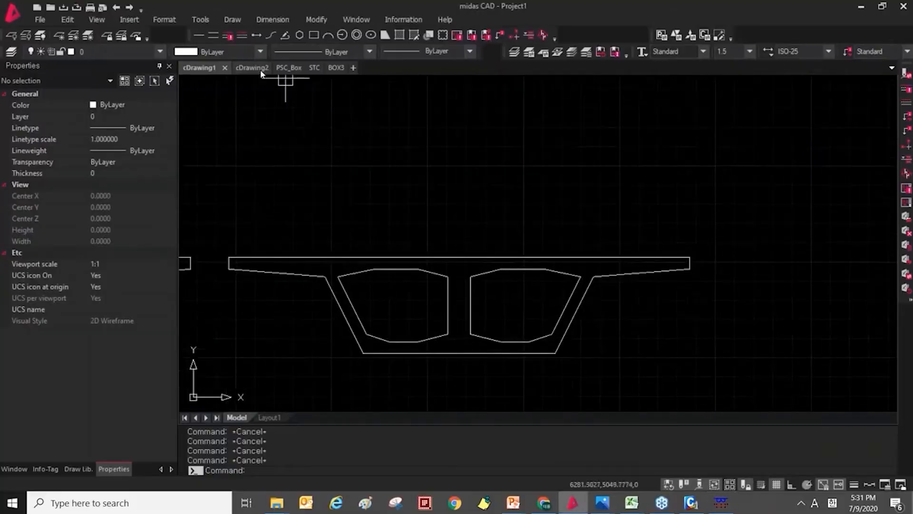
middle_drag(259, 248, 265, 250)
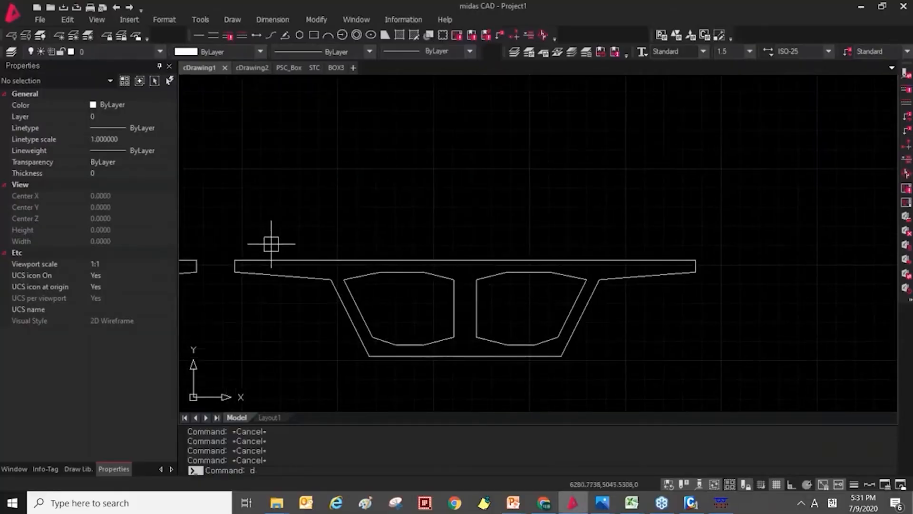
text(di)
key(Return)
click(236, 260)
click(235, 273)
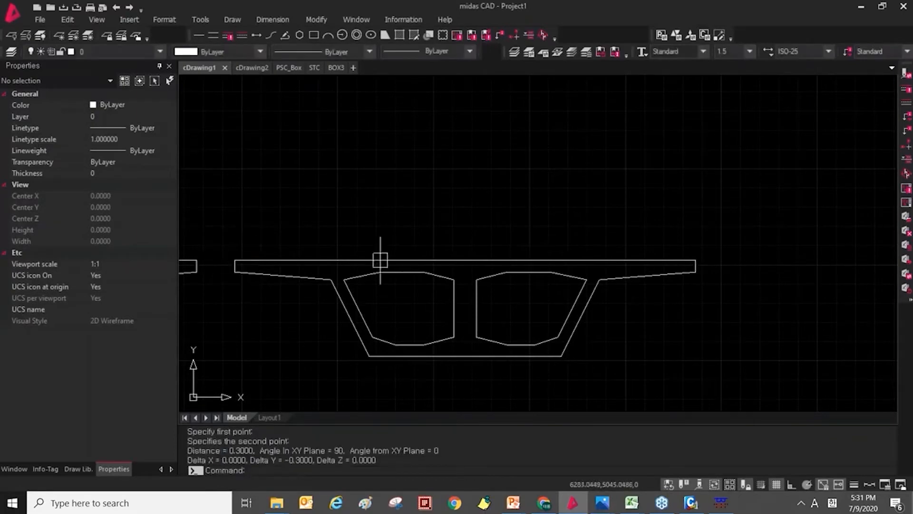
Open the PSC_Box drawing, measure the thickness of the flange tip on the box section, and return to MIDAS/SPC.
click(252, 67)
click(288, 69)
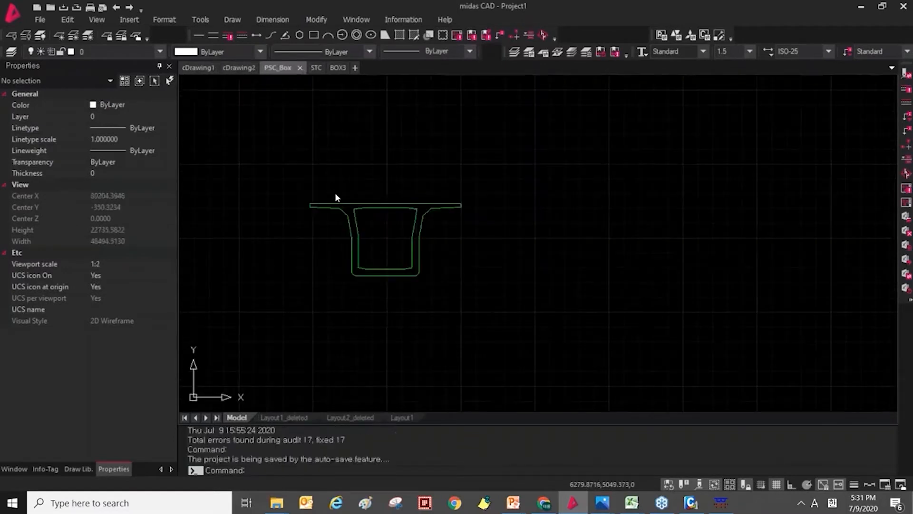
text(s)
key(Return)
scroll(317, 204, up, 5)
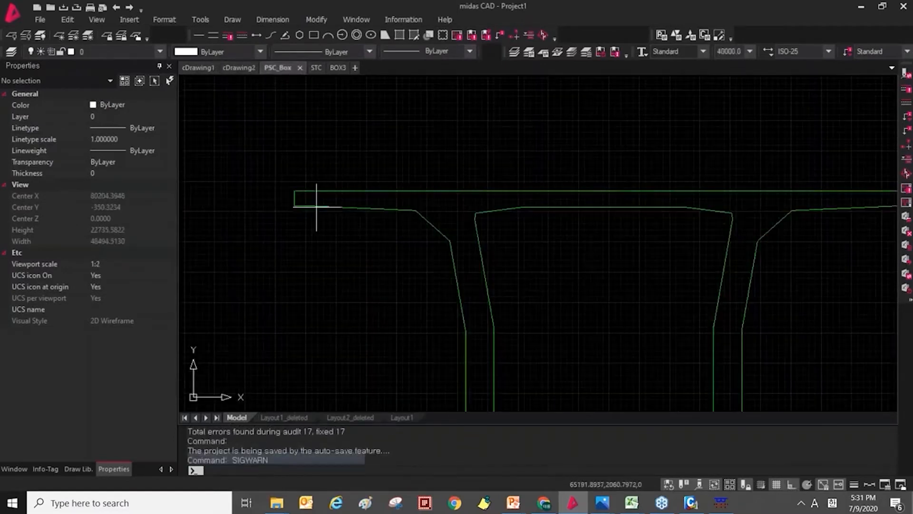
key(Escape)
text(di)
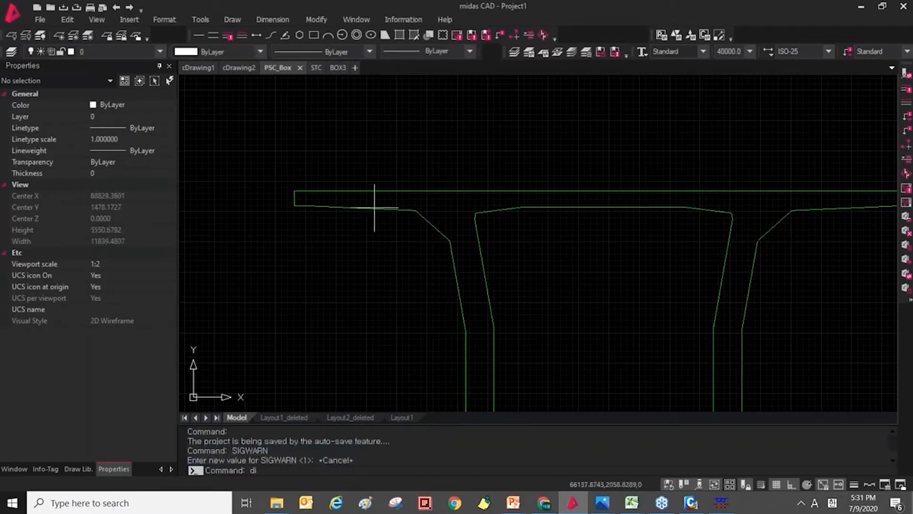
key(Return)
click(293, 205)
click(294, 205)
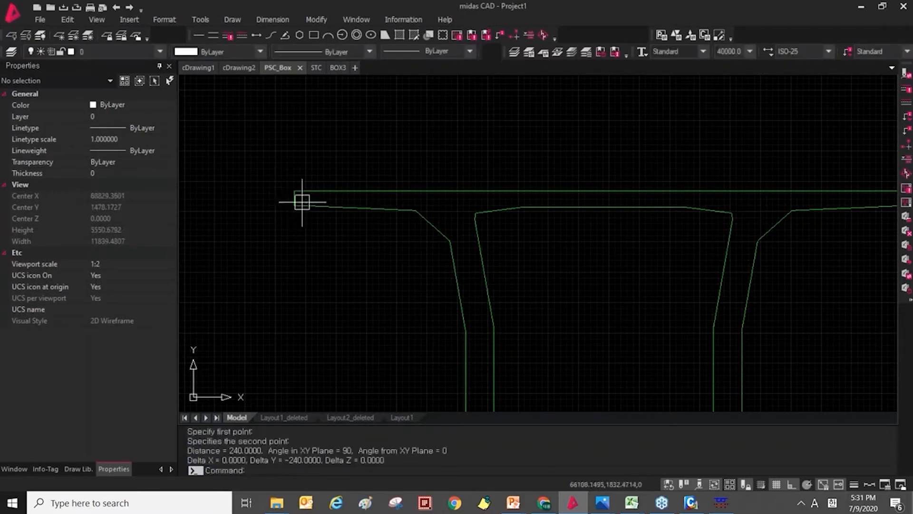
scroll(302, 200, down, 4)
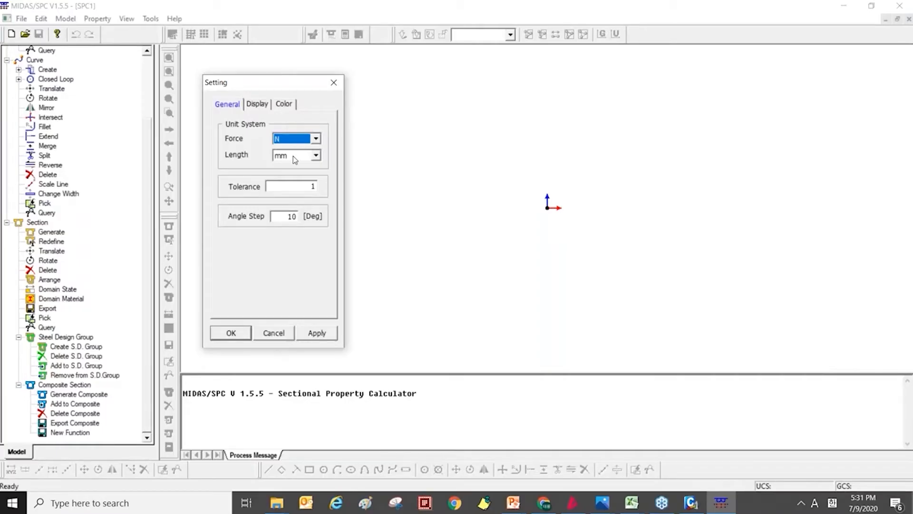
Set the length unit to mm and accept the general settings.
drag(273, 86, 454, 58)
click(473, 131)
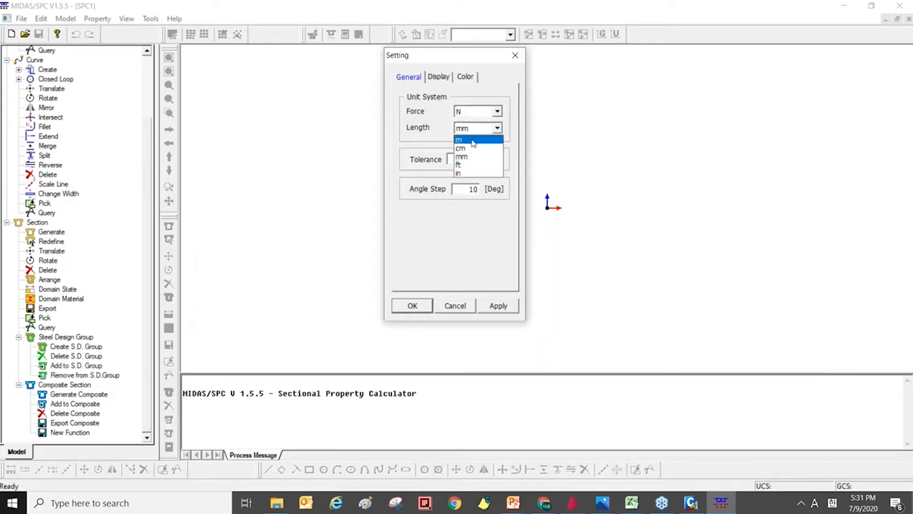
click(472, 155)
click(421, 306)
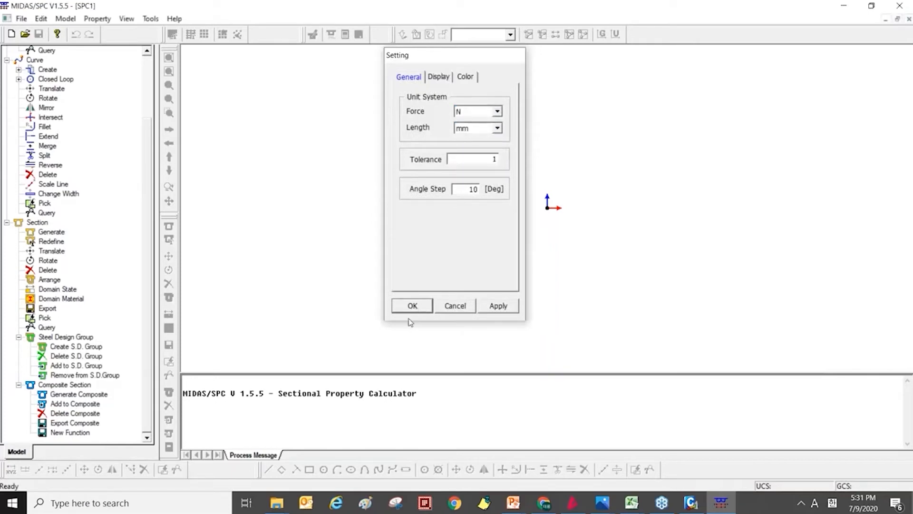
Import the AutoCAD DXF file PSC_Box.dxf and have the imported data checked for intersections and duplication.
click(22, 19)
mouse_move(62, 85)
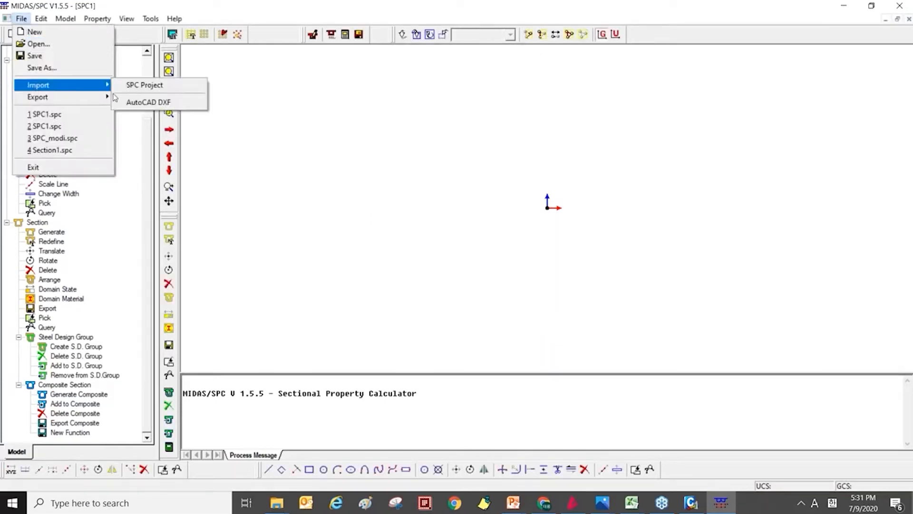
click(149, 101)
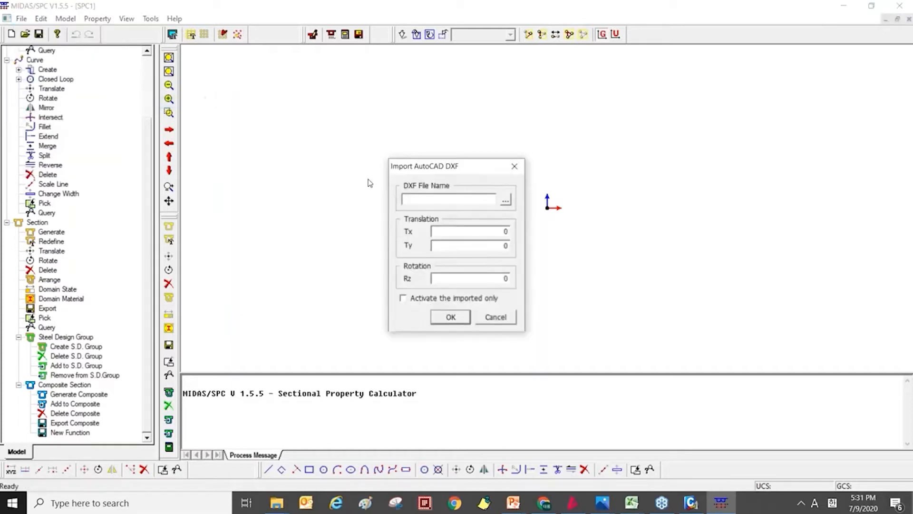
click(504, 200)
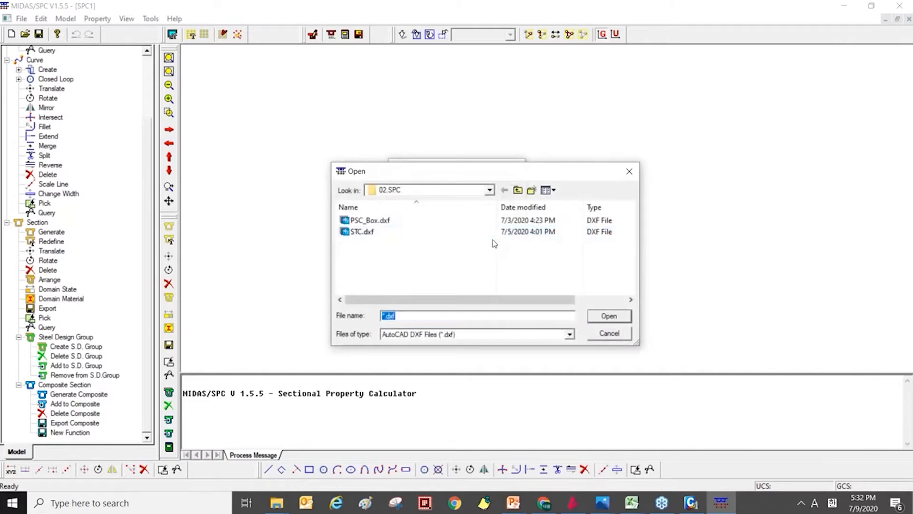
double_click(487, 221)
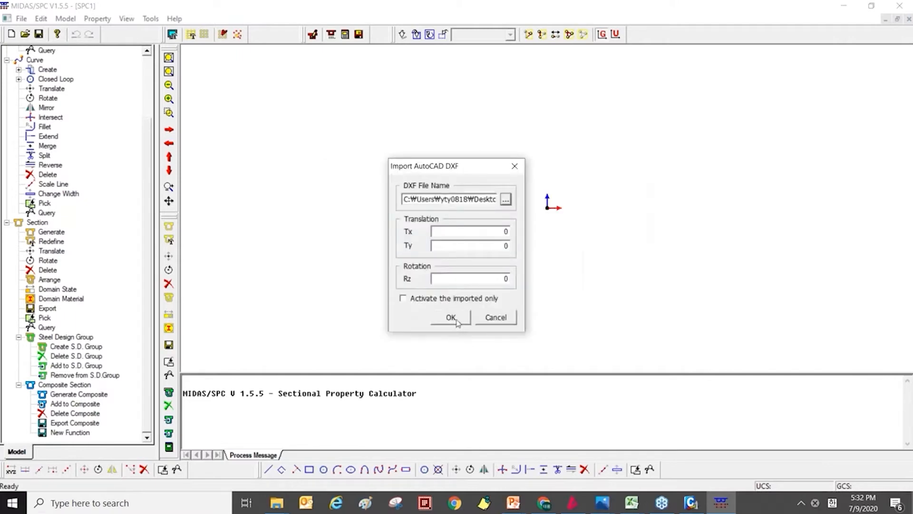
click(451, 318)
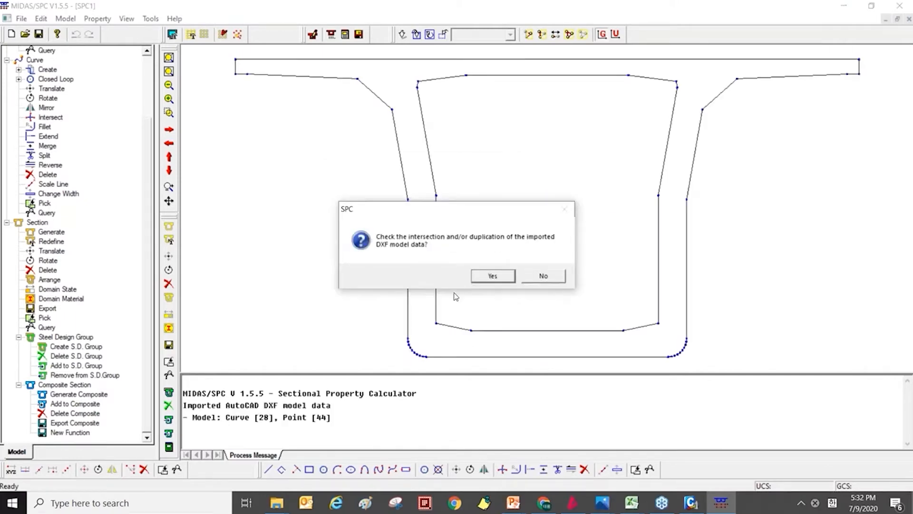
click(505, 280)
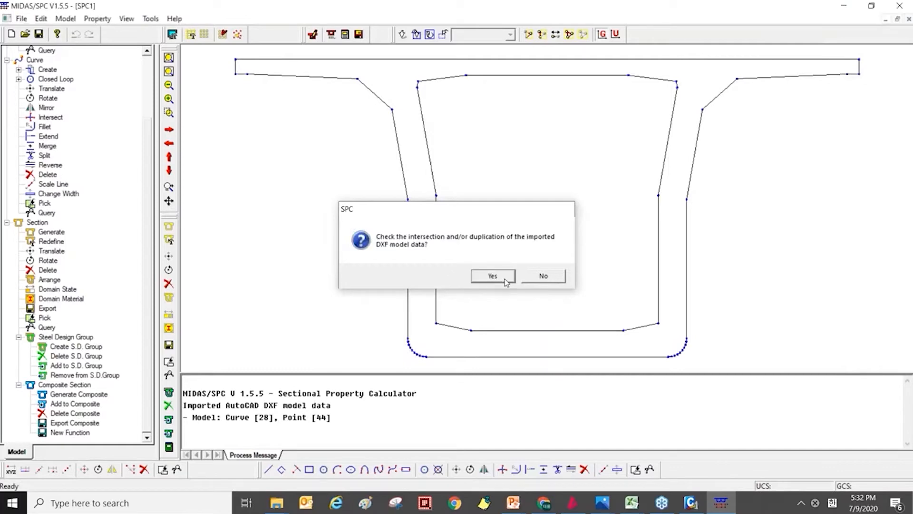
middle_drag(545, 203, 529, 219)
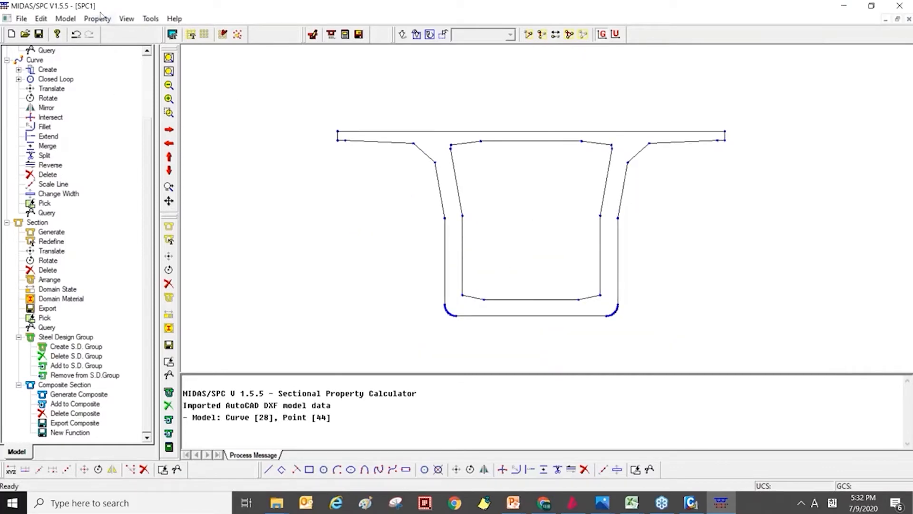
Start generating a section, compare the Plane and Line types, and choose Plane.
click(57, 18)
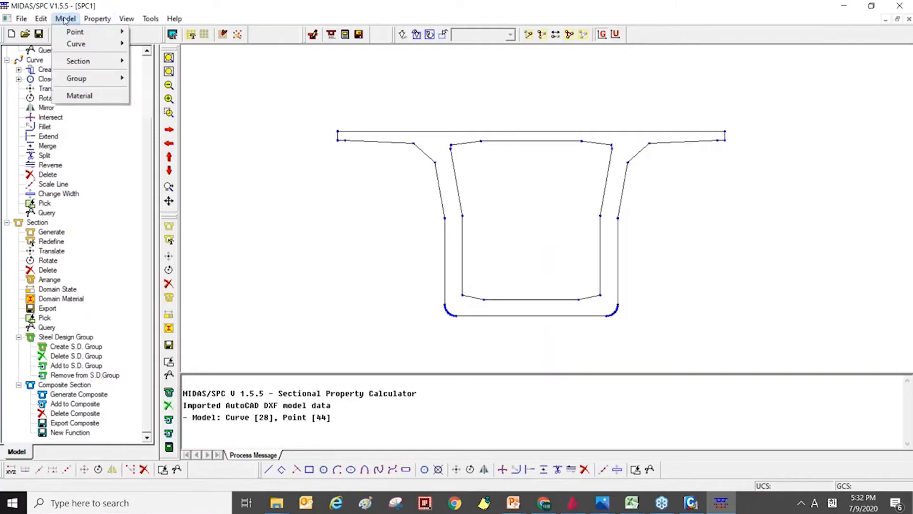
mouse_move(97, 18)
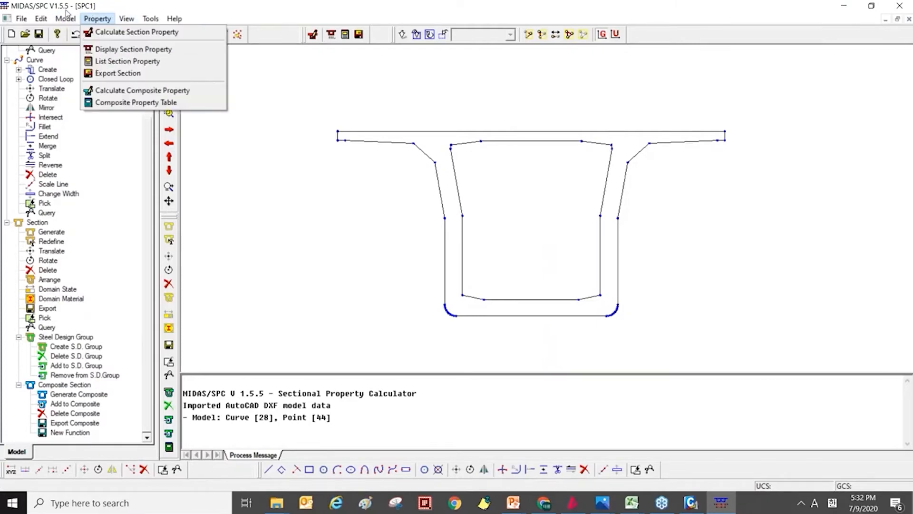
mouse_move(65, 18)
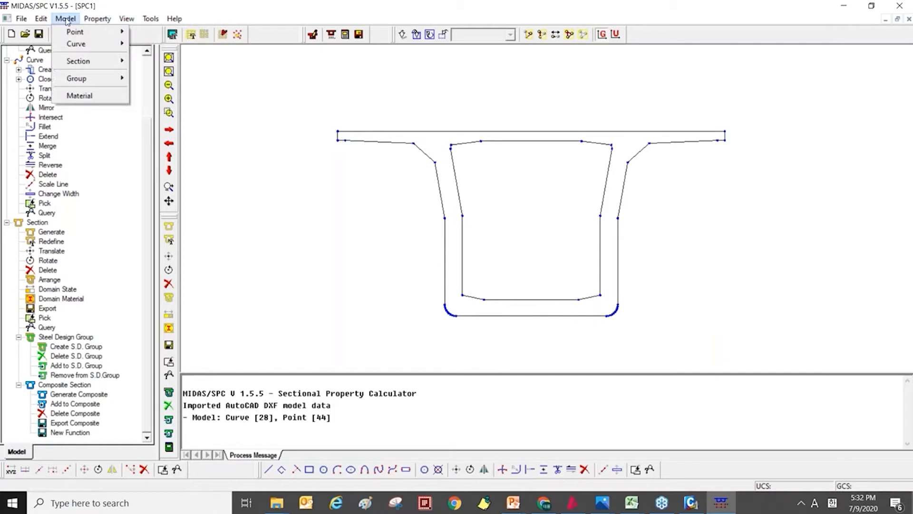
click(66, 18)
click(66, 18)
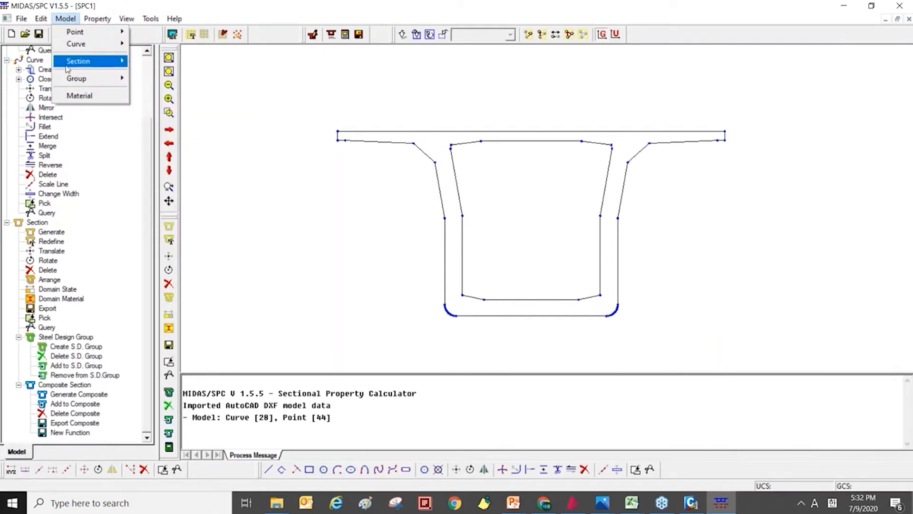
mouse_move(66, 67)
click(160, 62)
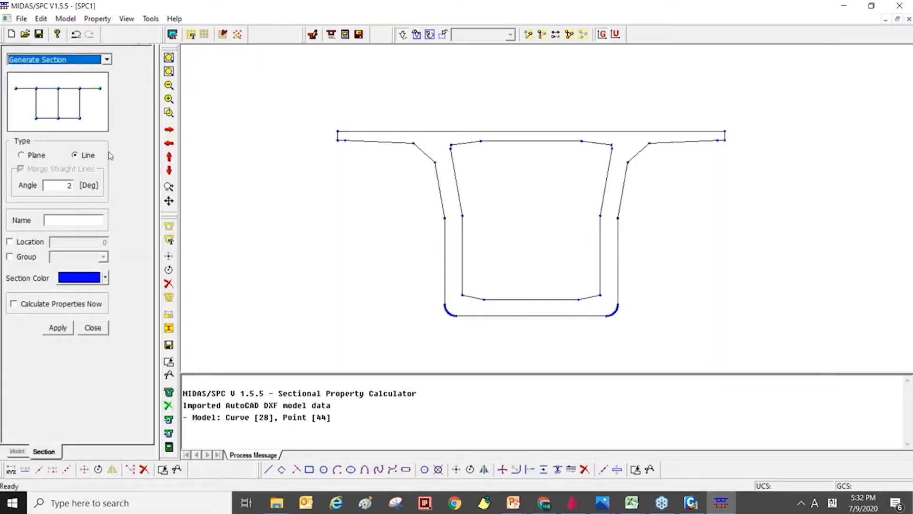
click(35, 157)
click(81, 155)
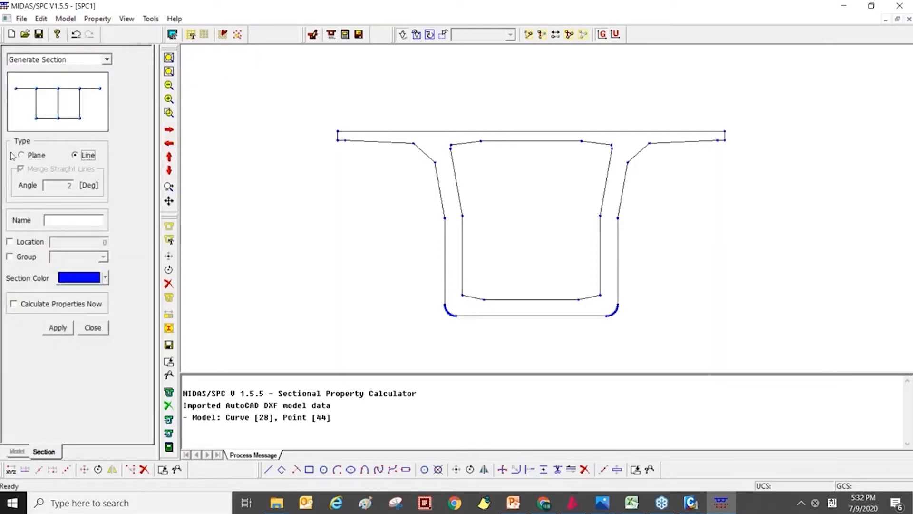
click(34, 157)
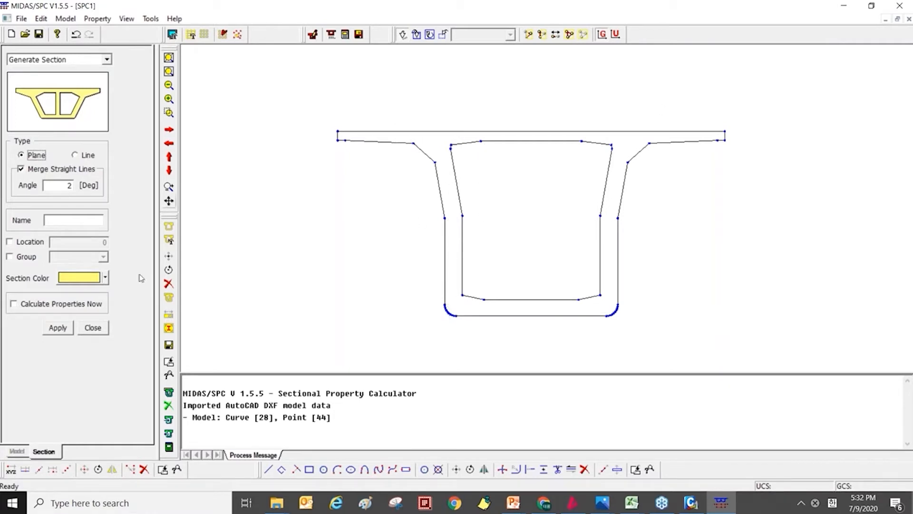
Generate a section named PSC from all the imported curves, with Calculate Properties Now enabled.
click(84, 223)
text(P)
key(Caps_Lock)
text(SC)
click(18, 308)
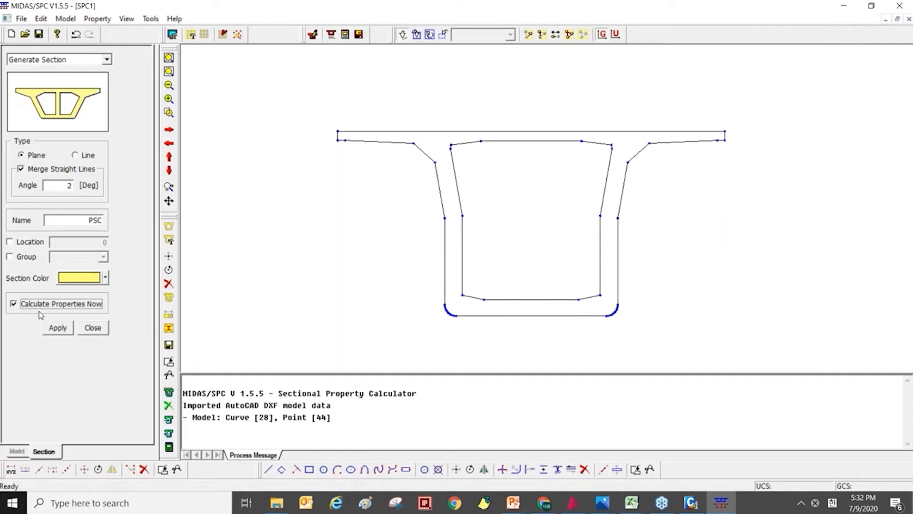
drag(278, 94, 844, 359)
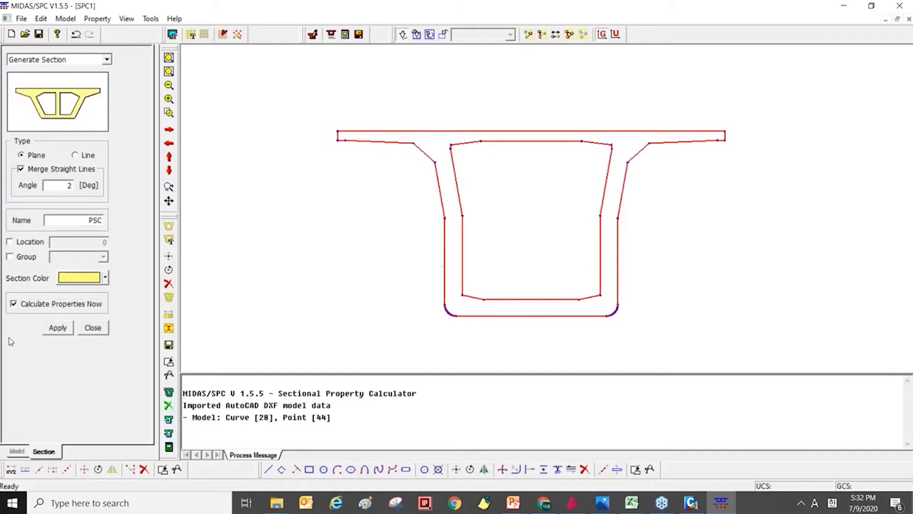
click(59, 328)
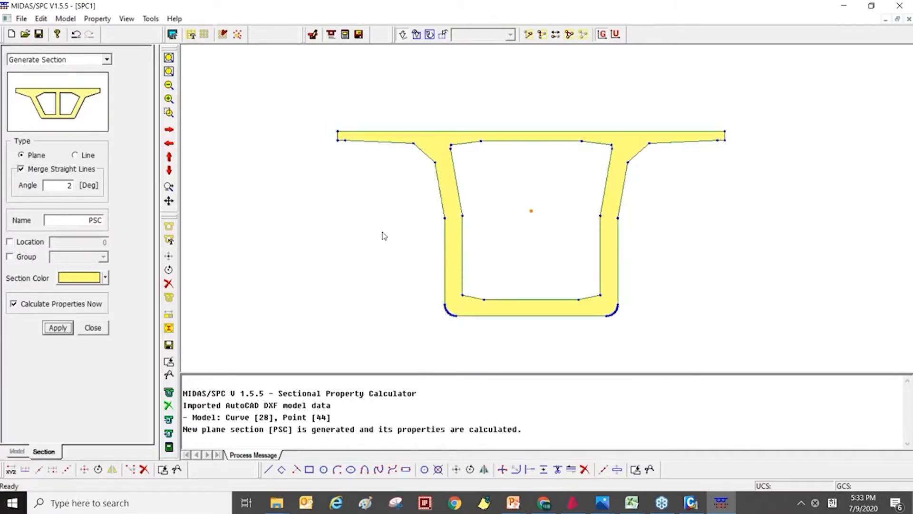
List the calculated properties of the PSC section, review the values, and close the result list.
click(97, 19)
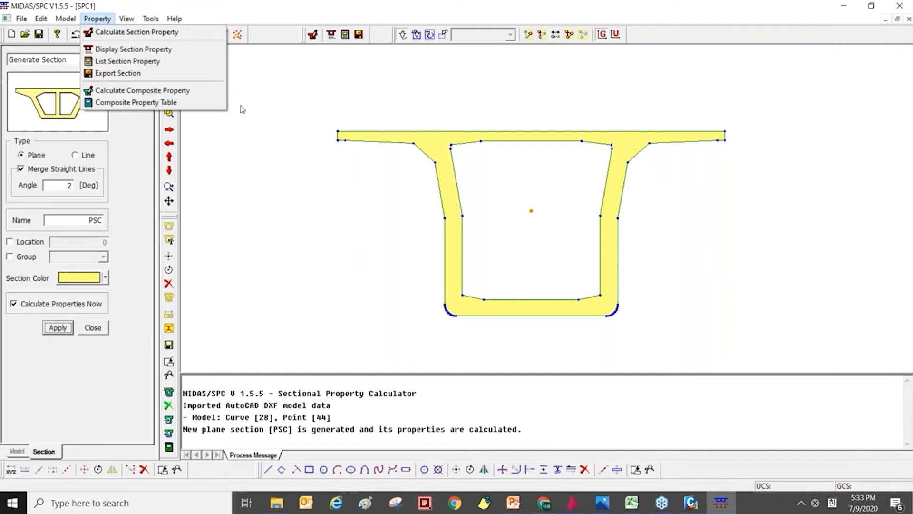
click(113, 4)
click(97, 18)
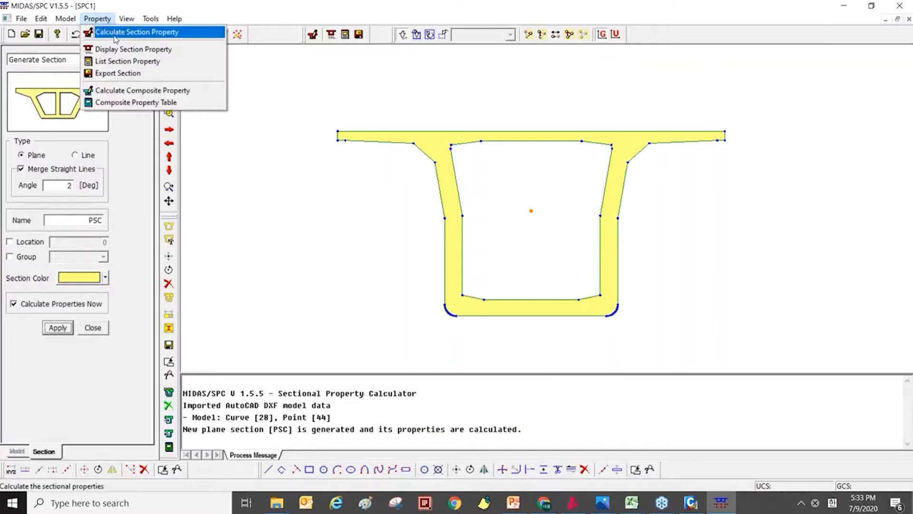
click(176, 62)
mouse_move(454, 60)
mouse_down()
mouse_move(425, 65)
mouse_move(309, 34)
mouse_up()
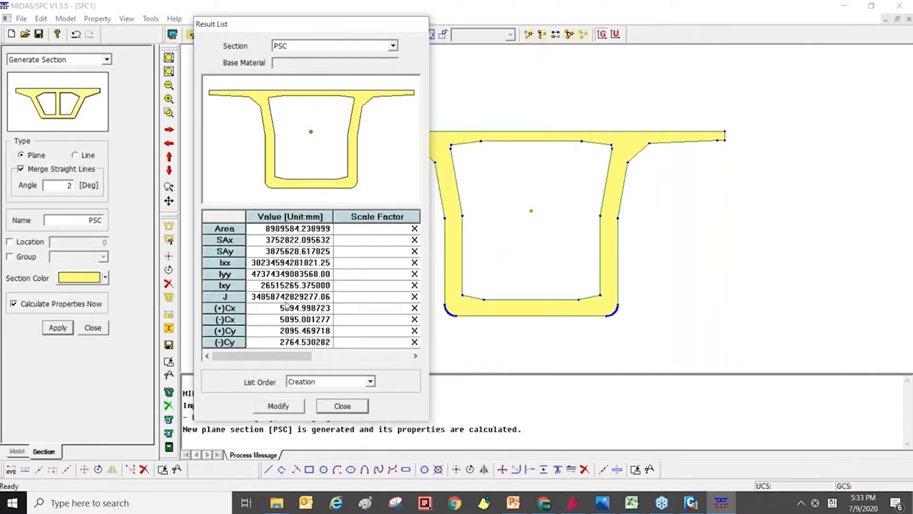
click(369, 48)
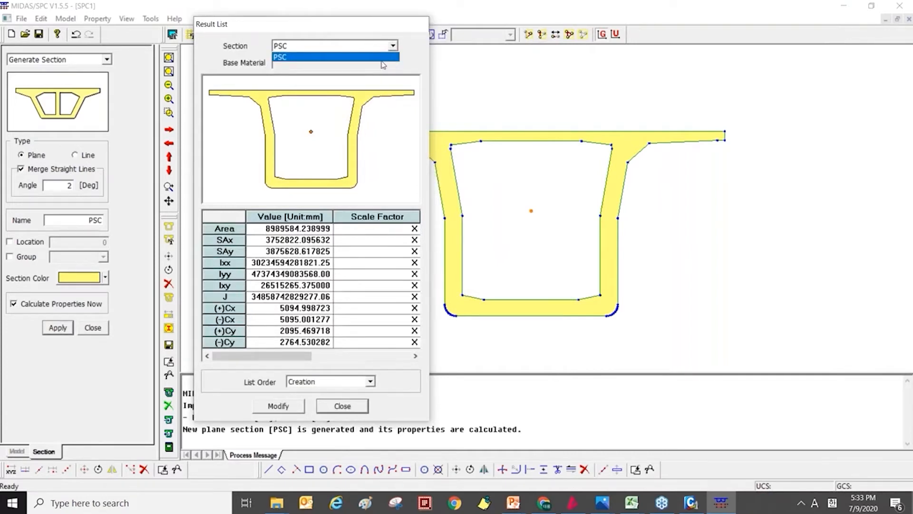
click(420, 66)
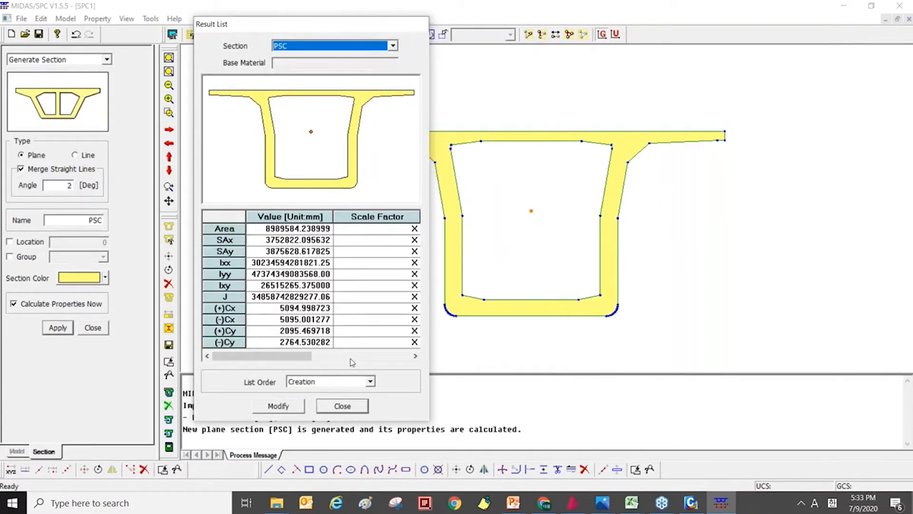
click(342, 406)
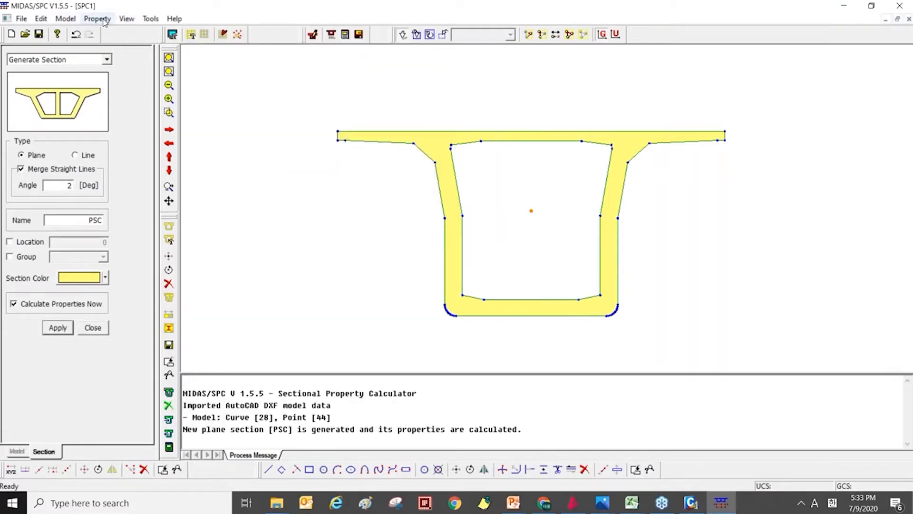
Start a section export and choose MIDAS Section File as the export format.
click(77, 22)
mouse_move(98, 64)
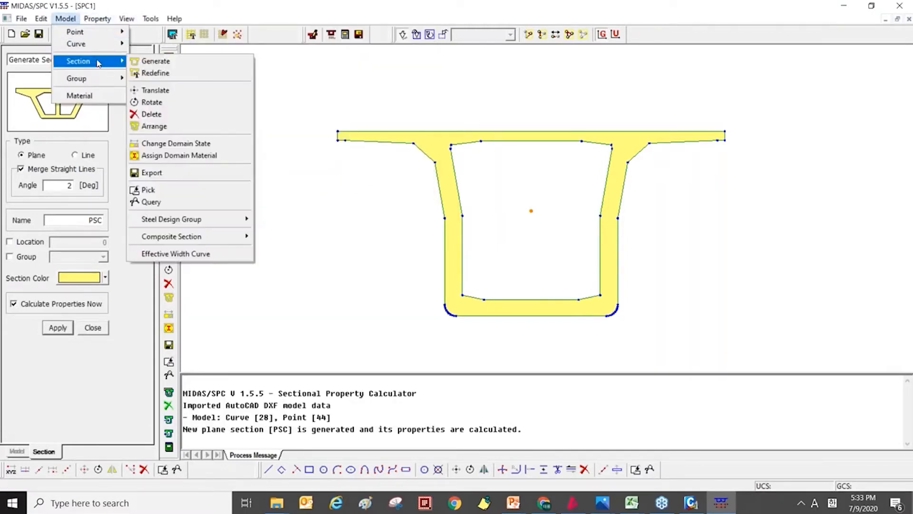
click(198, 175)
click(149, 172)
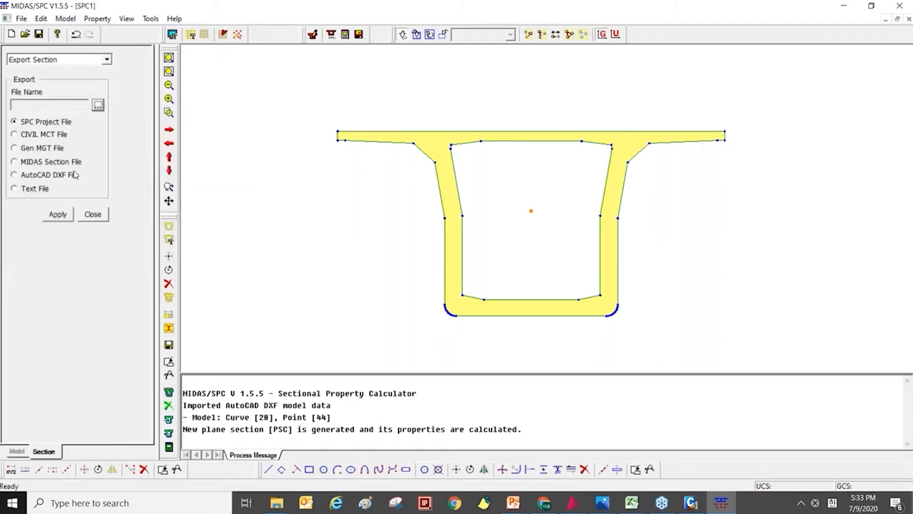
click(47, 162)
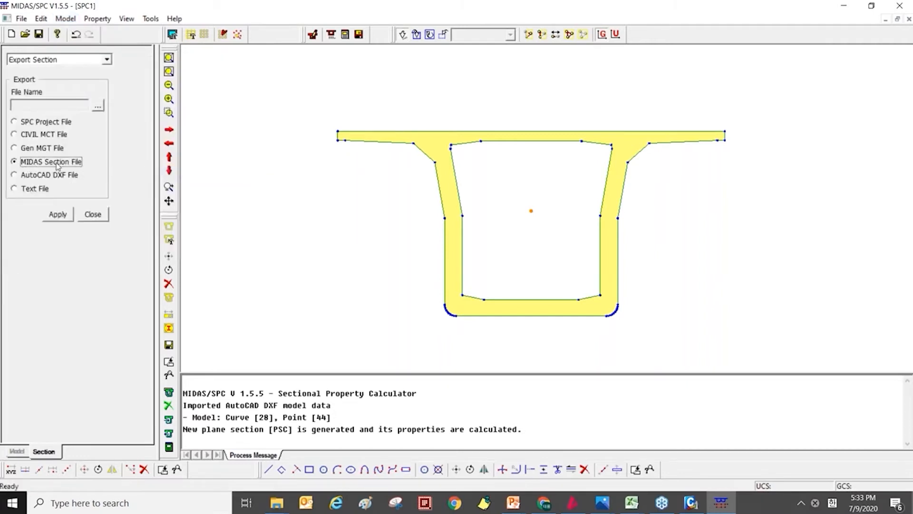
Name the export file pscpsc in the 02.SPC folder, select the whole PSC section and export it.
click(98, 106)
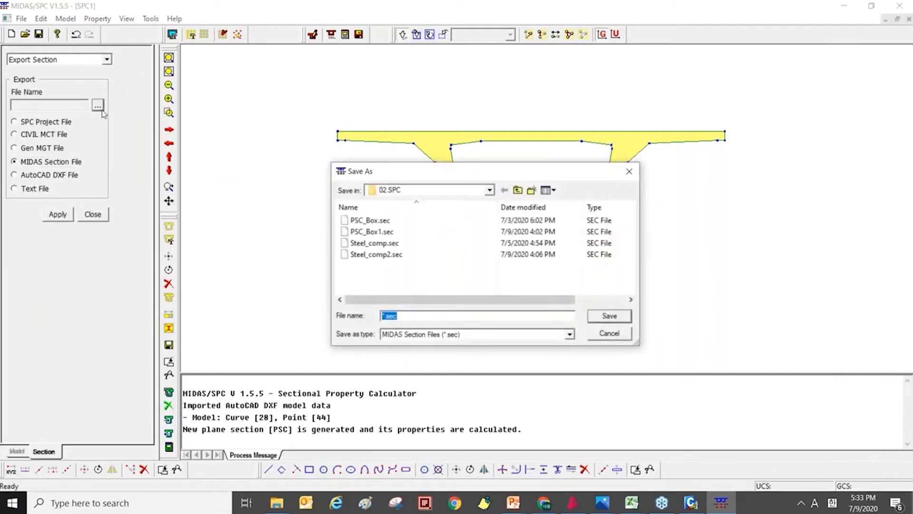
click(362, 232)
click(412, 316)
text(2)
click(609, 316)
click(536, 254)
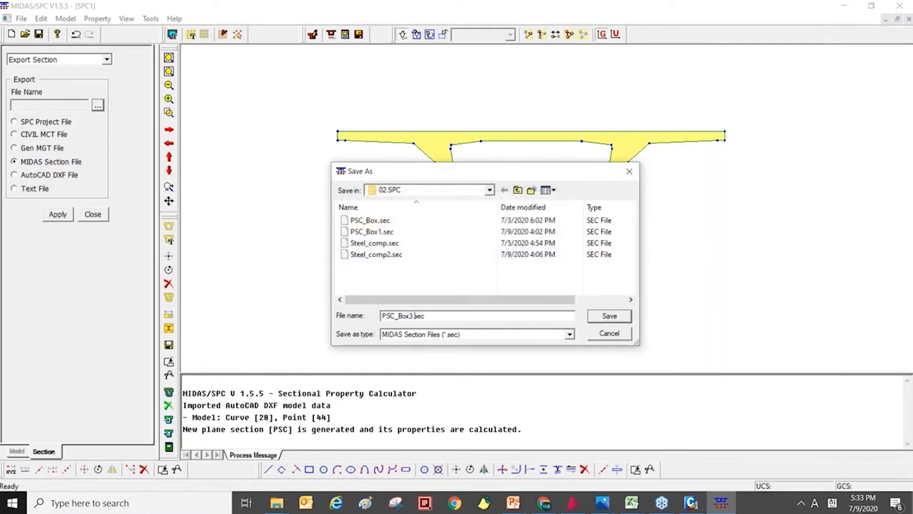
key(ctrl+a)
key(Caps_Lock)
text(ps)
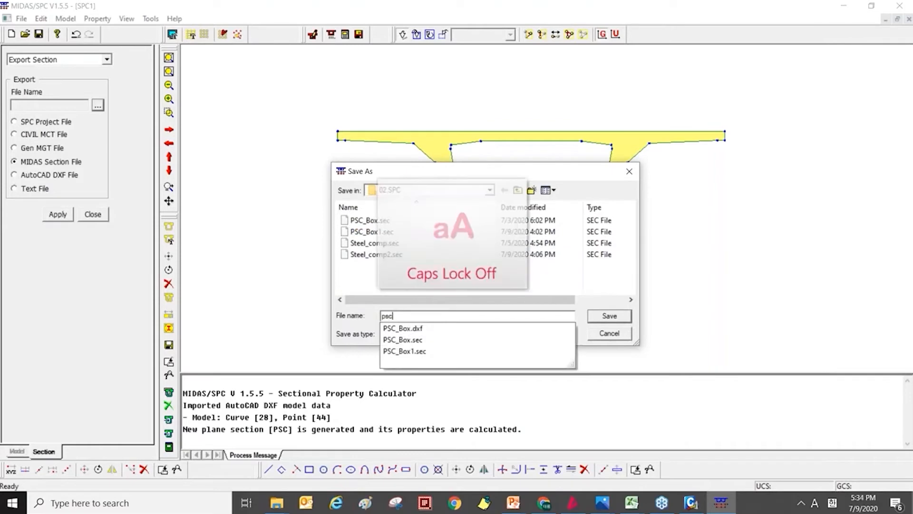
text(cpsc)
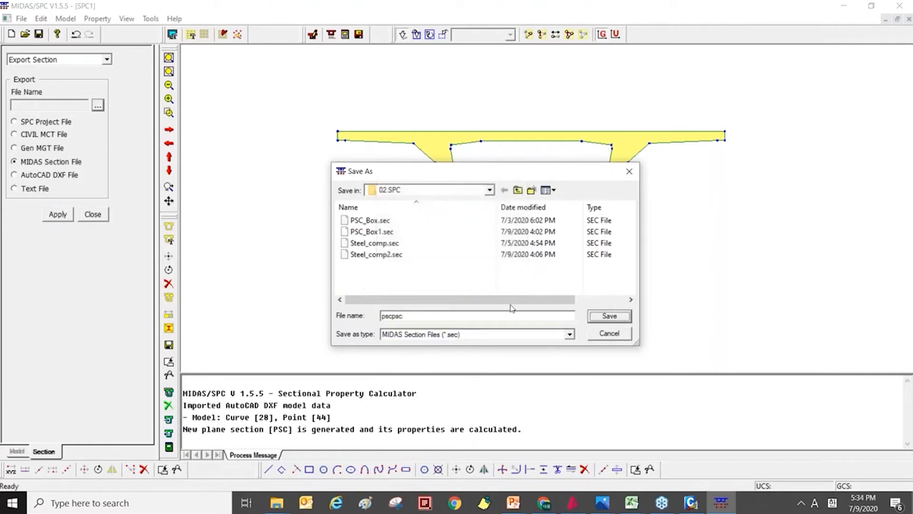
click(610, 316)
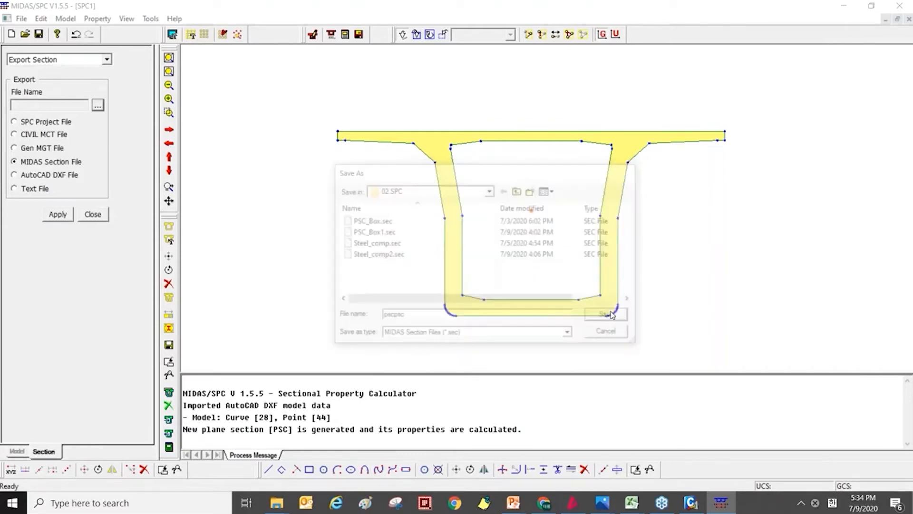
drag(540, 237, 830, 370)
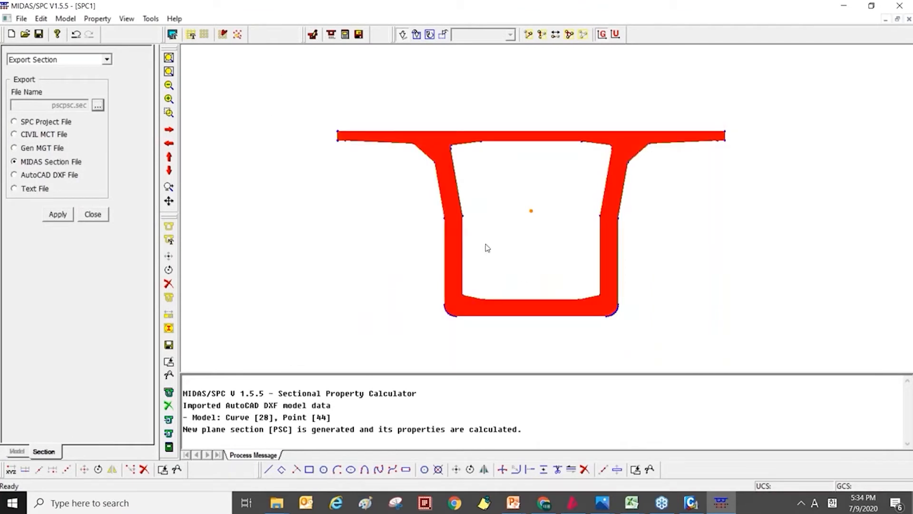
click(67, 215)
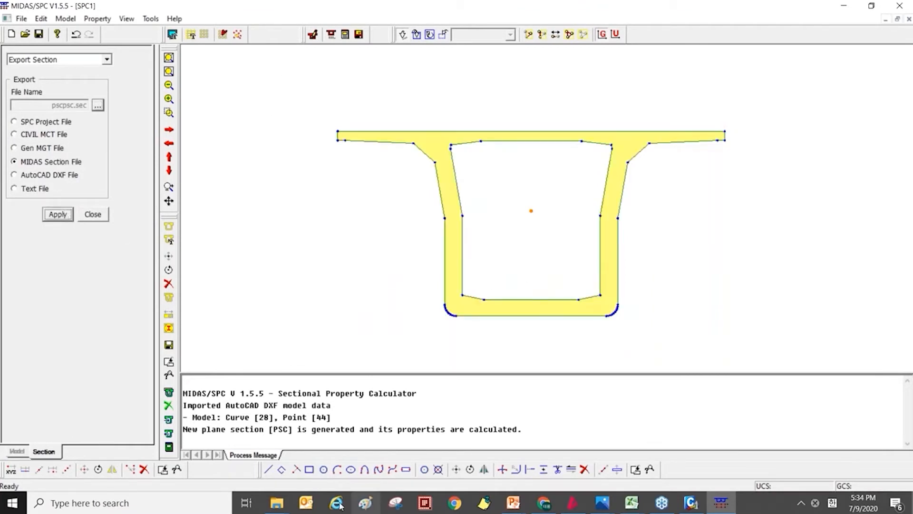
Switch to File Explorer and check the exported pscpsc.sec file in the 02.SPC folder under Training.
click(274, 505)
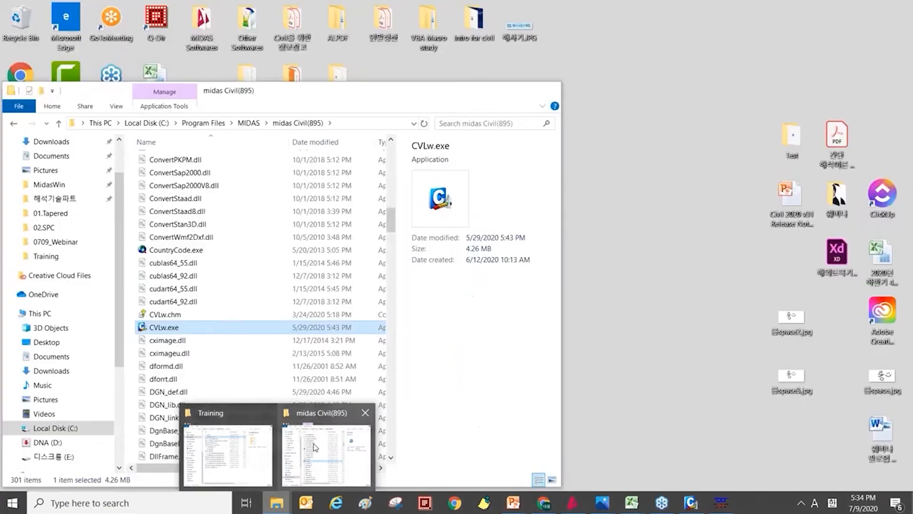
click(261, 452)
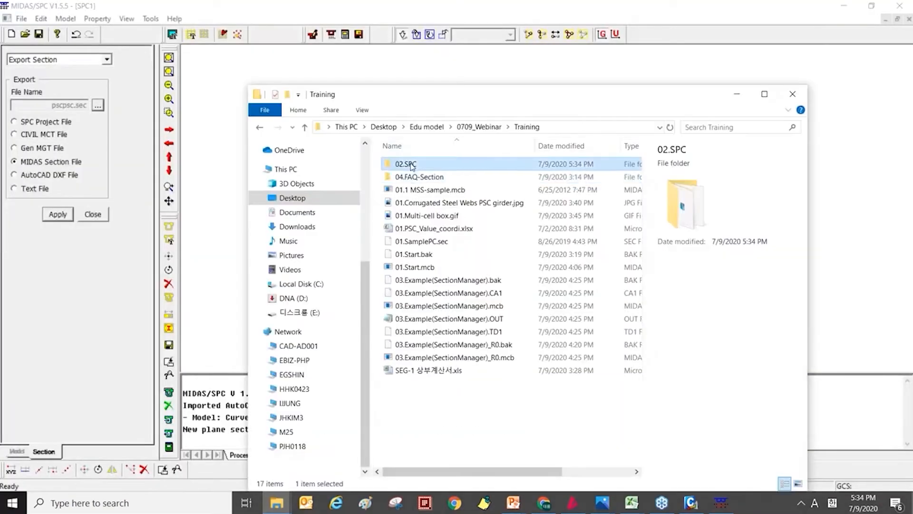
double_click(402, 165)
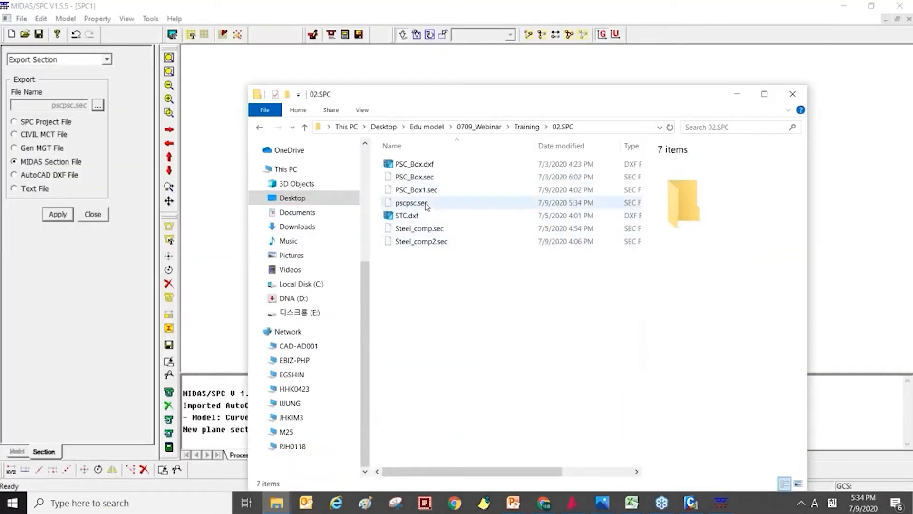
click(425, 203)
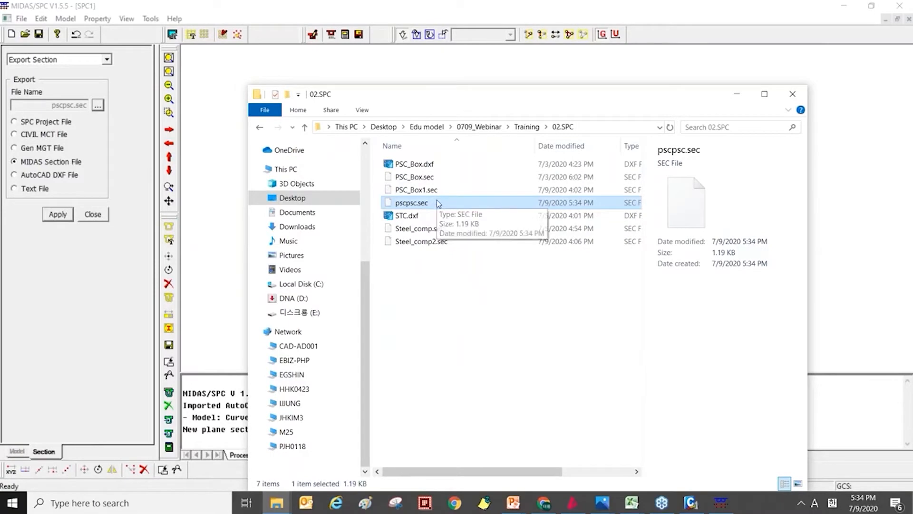
click(490, 401)
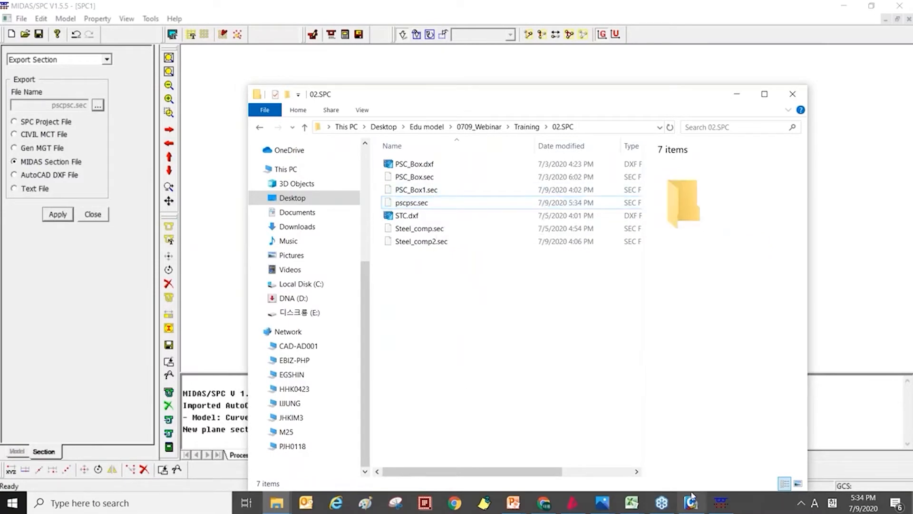
Switch to midas Civil and start adding a new section to the section properties.
click(697, 504)
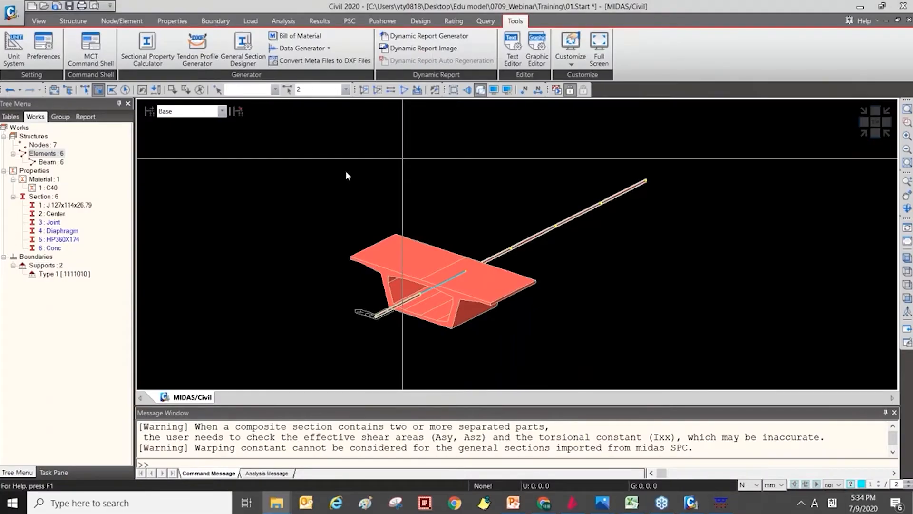
click(172, 22)
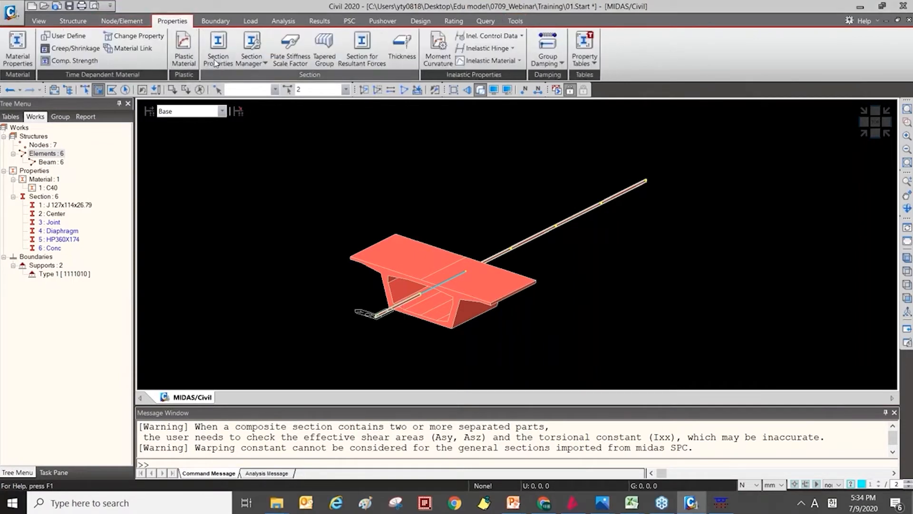
click(216, 60)
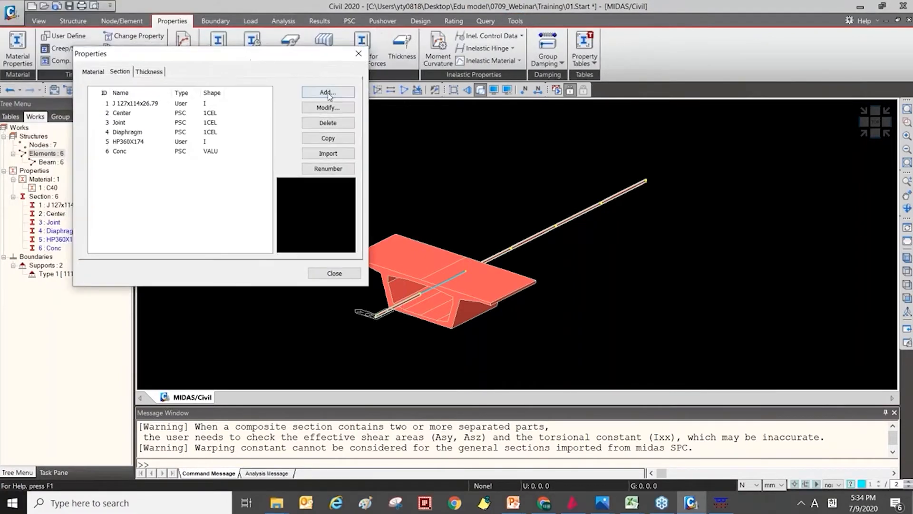
click(328, 92)
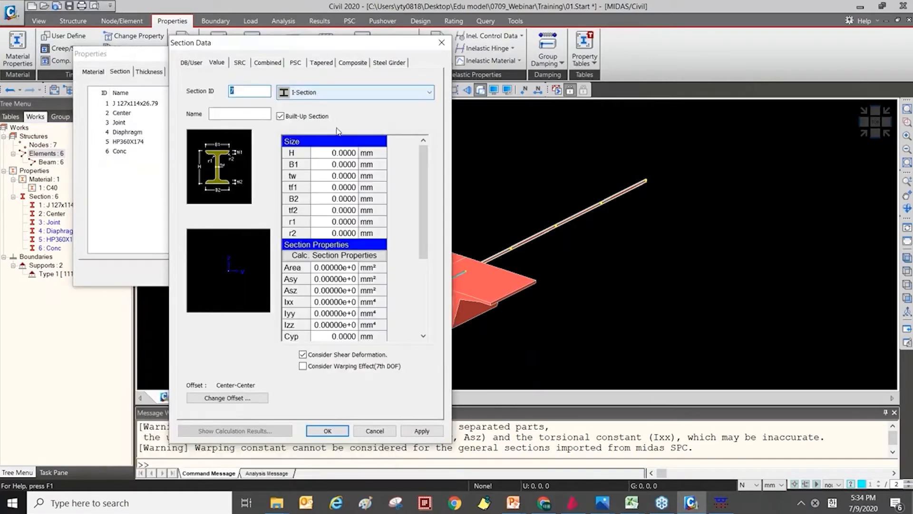
Choose General Section as the value-type shape and import the section from pscpsc.sec.
click(333, 93)
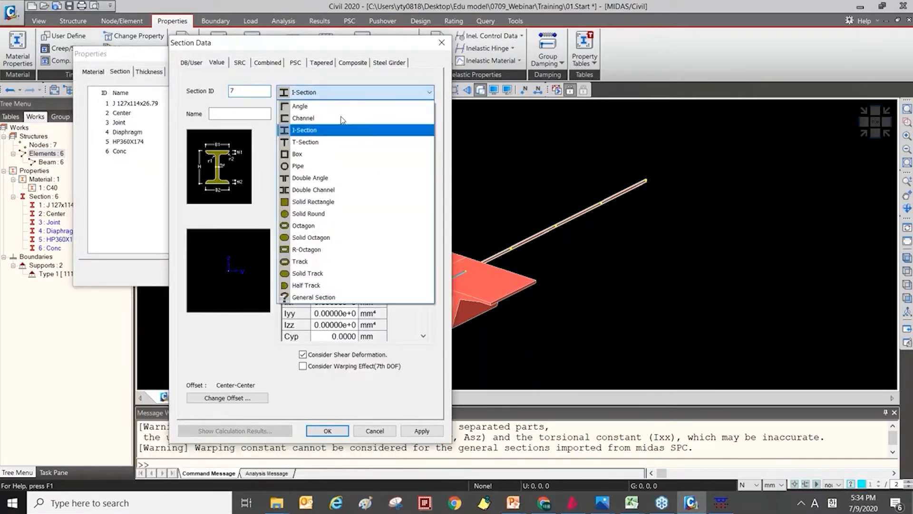
click(338, 297)
click(259, 329)
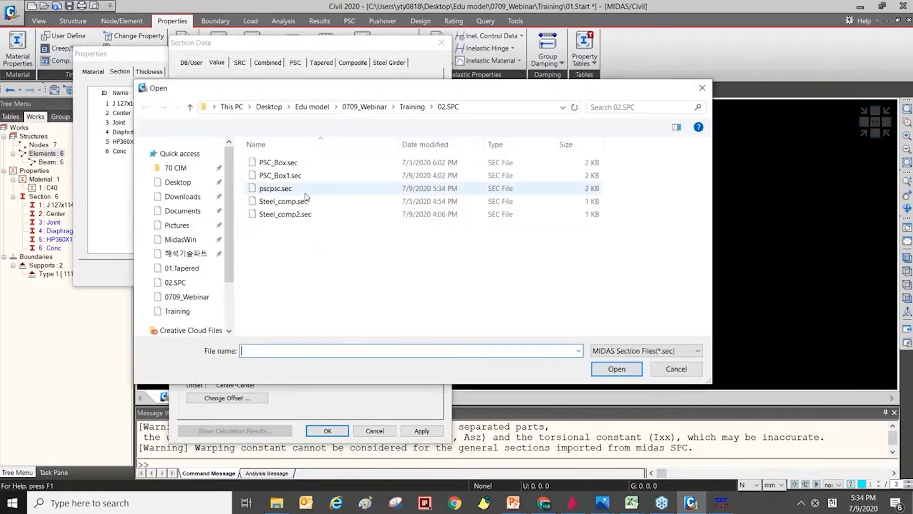
click(307, 191)
double_click(308, 190)
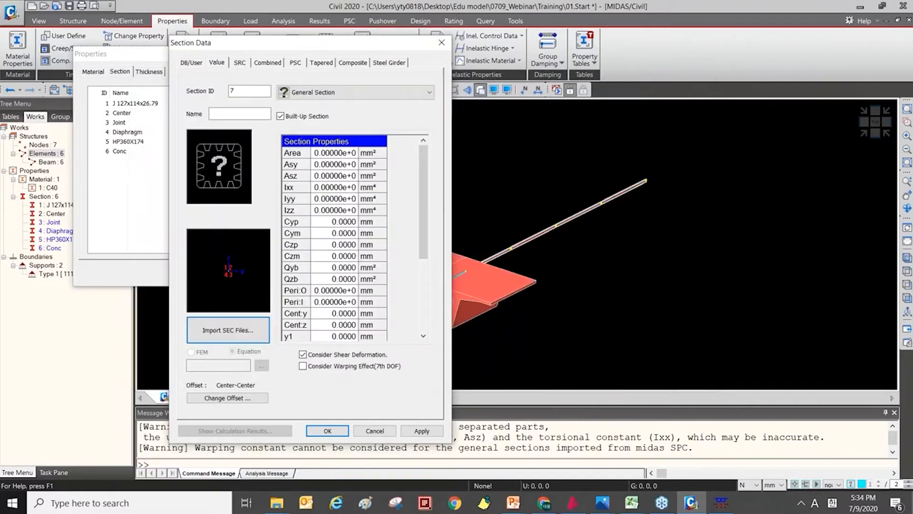
click(286, 327)
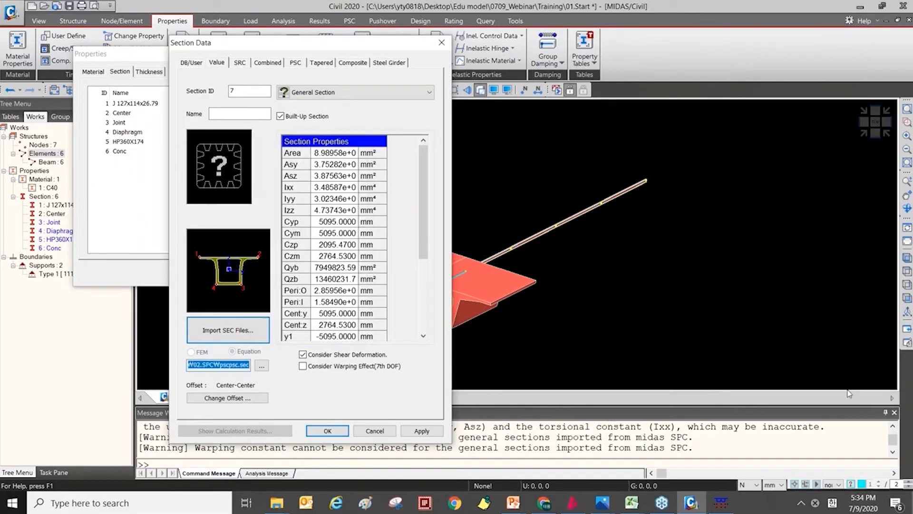
Try the PSC-Value section type by importing the PSC section from pscpsc.sec, and discard the new section data.
click(302, 63)
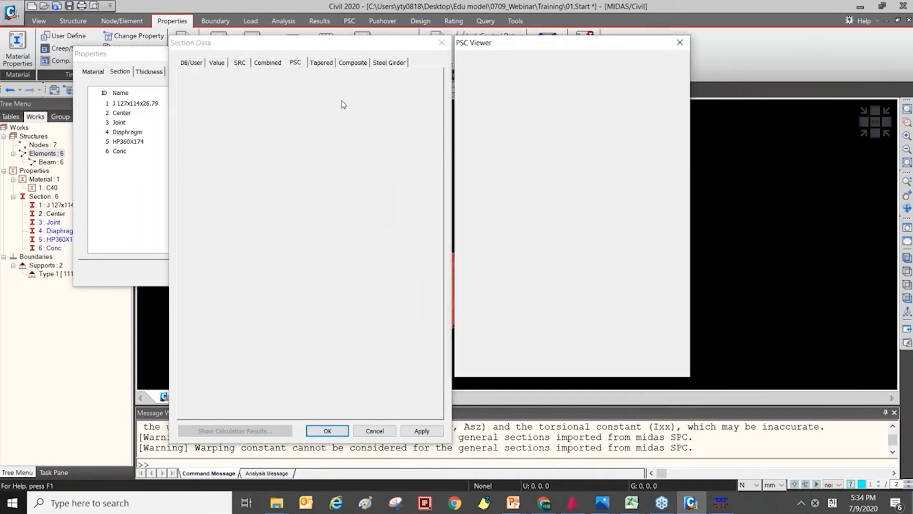
click(314, 98)
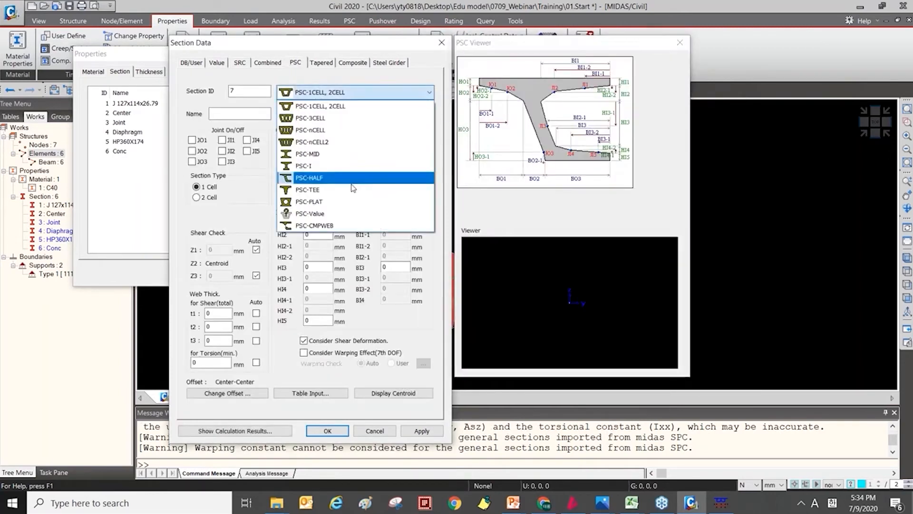
click(312, 216)
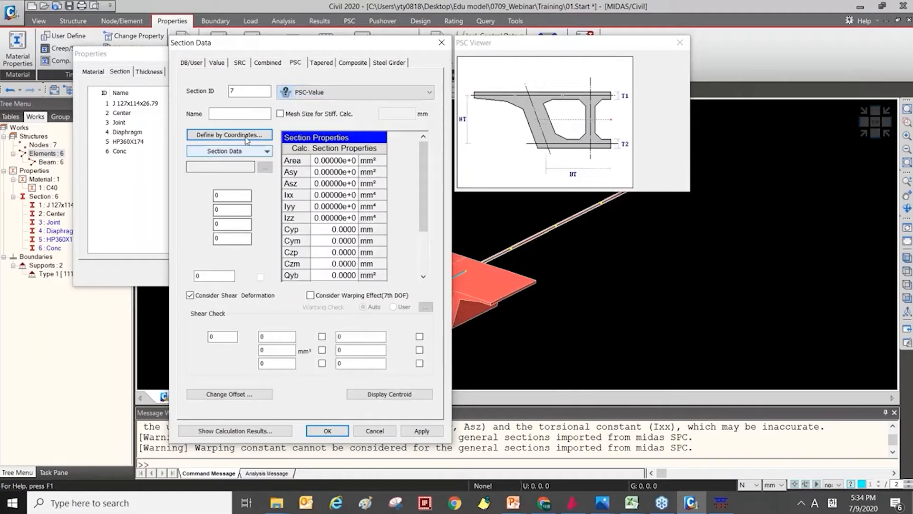
click(247, 150)
click(248, 175)
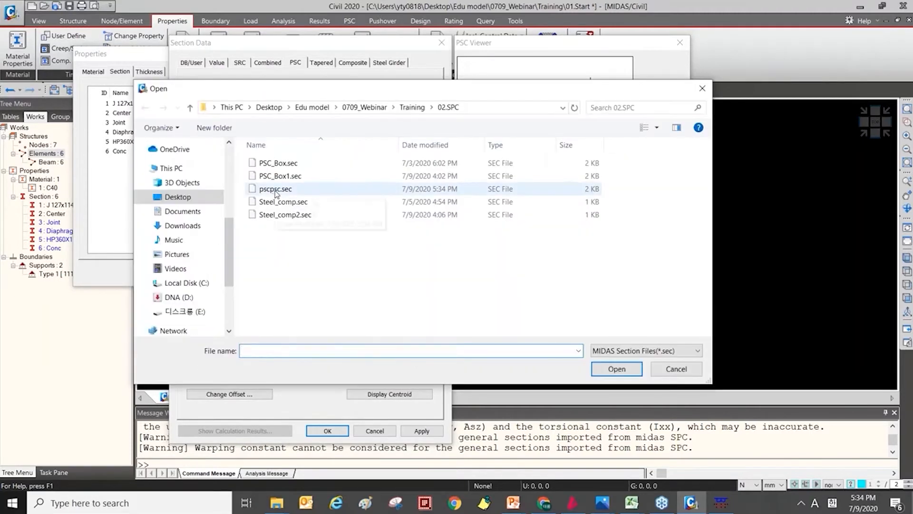
click(276, 190)
double_click(276, 190)
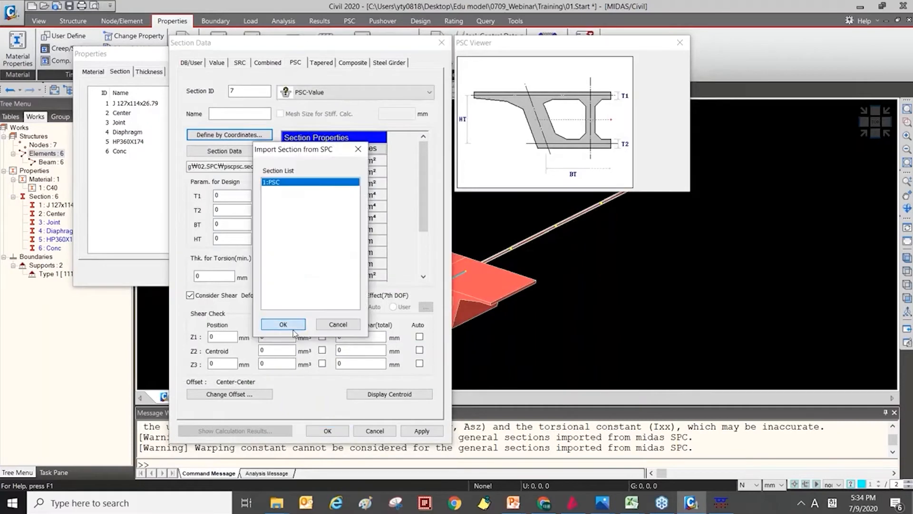
click(283, 325)
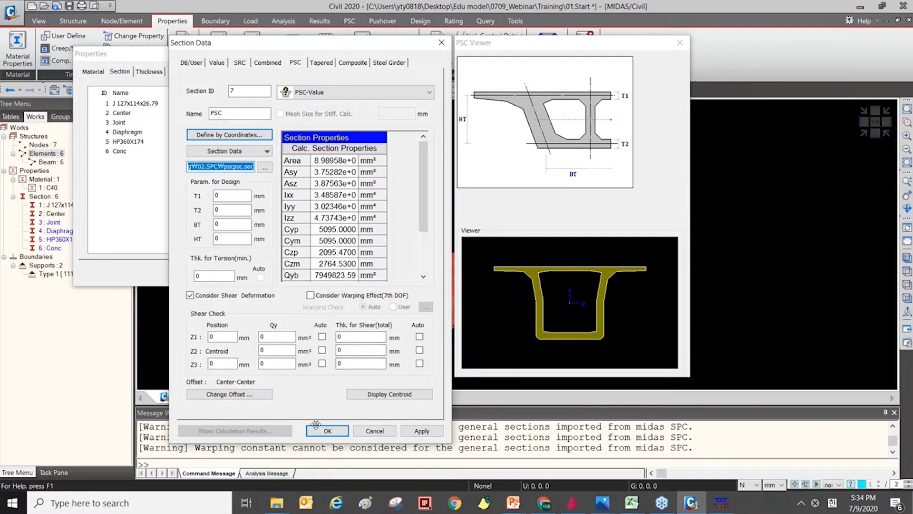
click(376, 433)
click(376, 433)
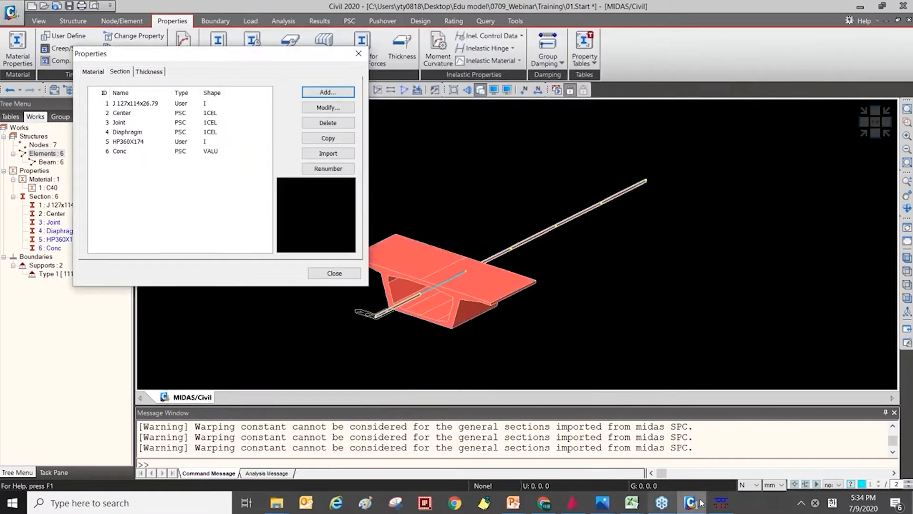
Return to the Sectional Property Calculator and start a new project with the force unit set to N.
click(719, 502)
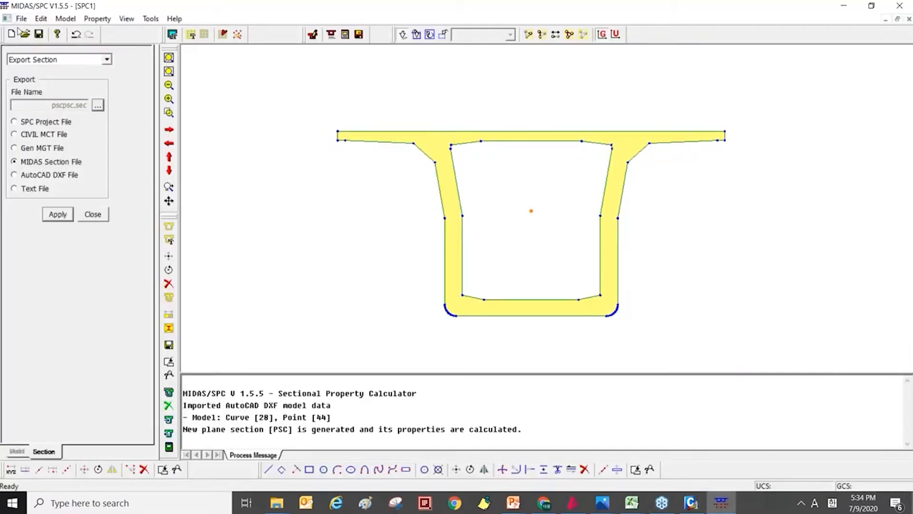
key(ctrl+n)
click(460, 276)
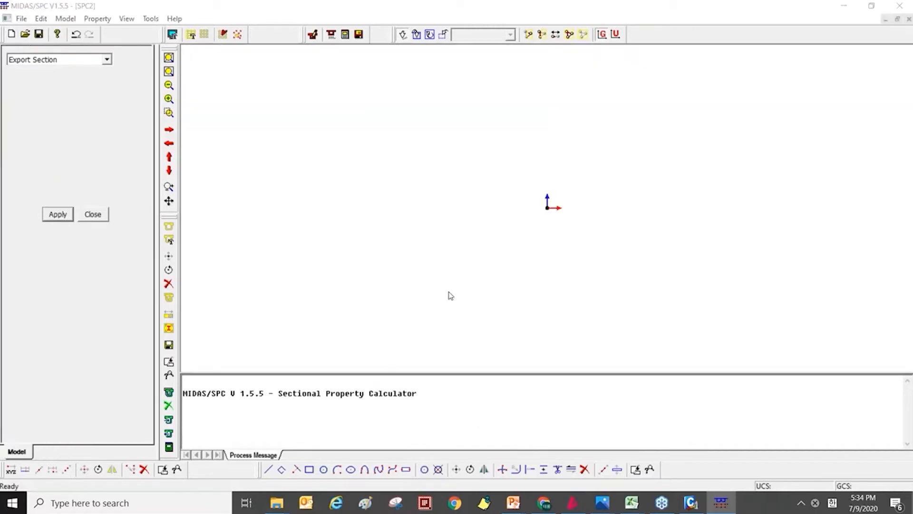
click(470, 171)
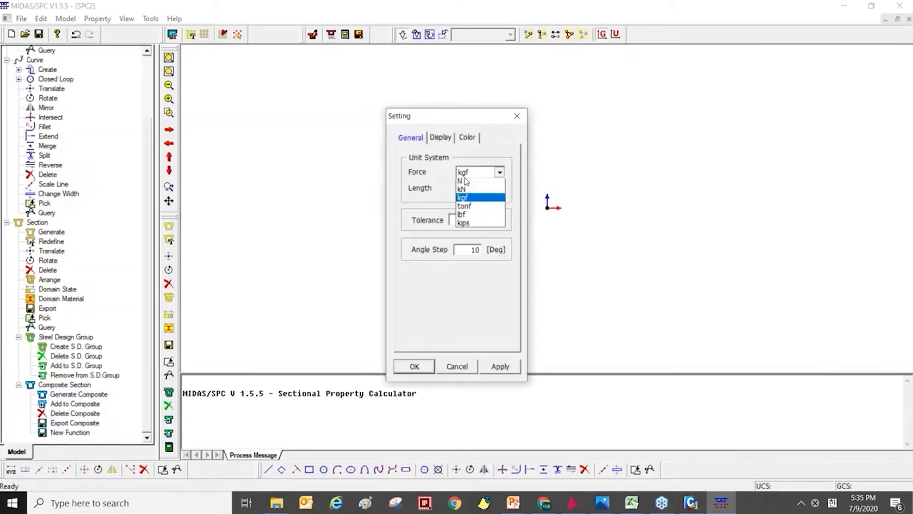
click(462, 191)
click(414, 365)
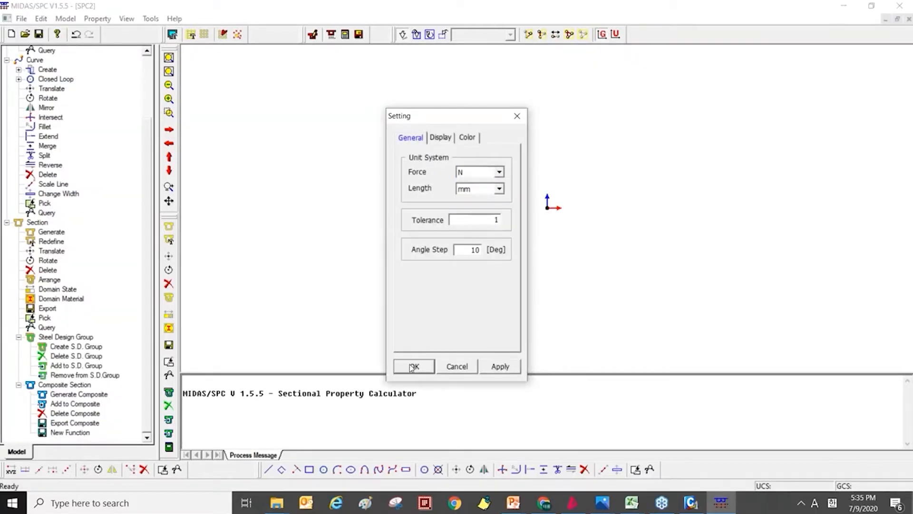
Import the AutoCAD drawing STC.dxf and check the imported curves for intersections and duplication.
click(21, 19)
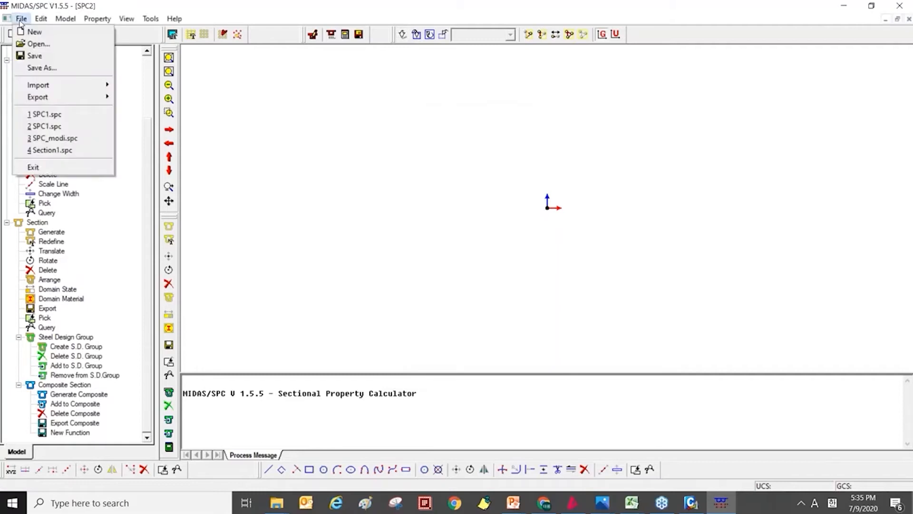
mouse_move(47, 80)
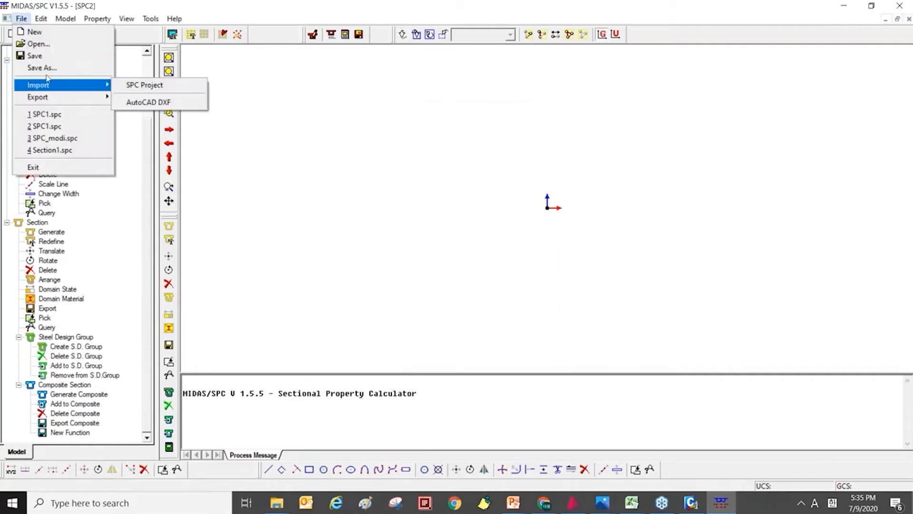
click(131, 102)
click(505, 198)
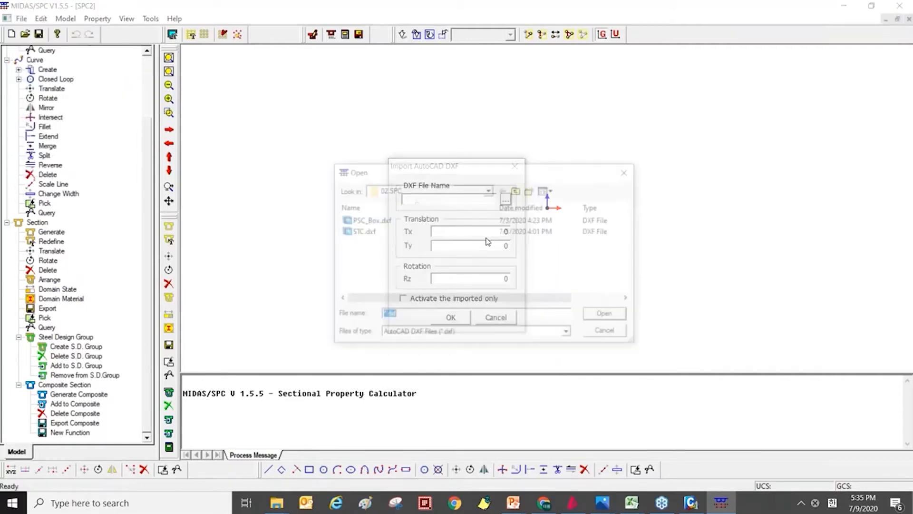
click(381, 233)
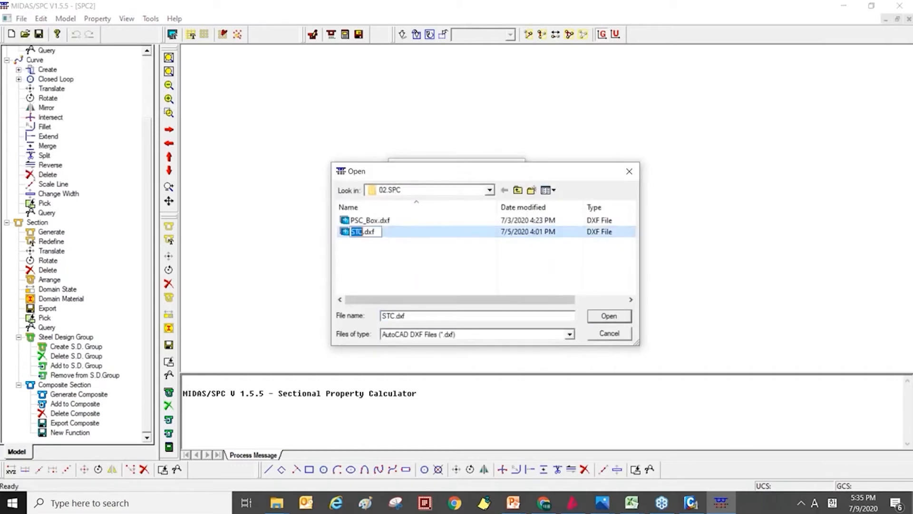
click(619, 319)
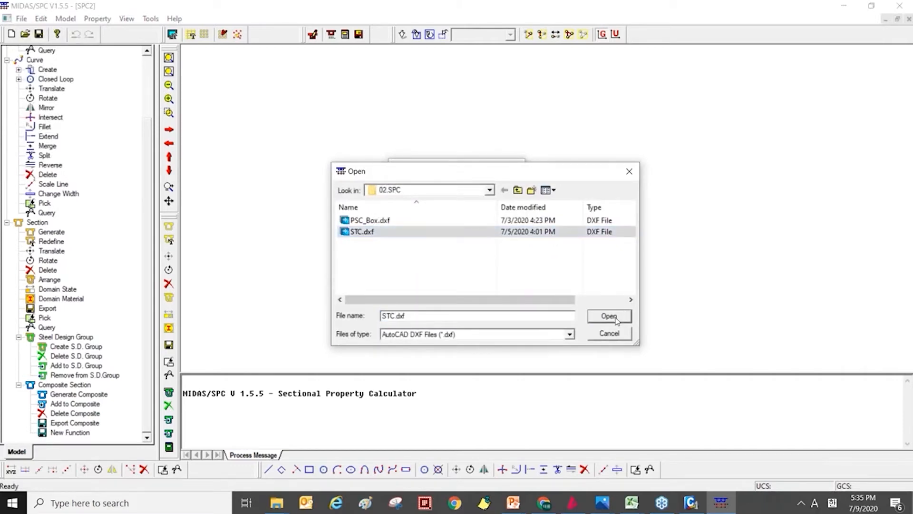
click(463, 322)
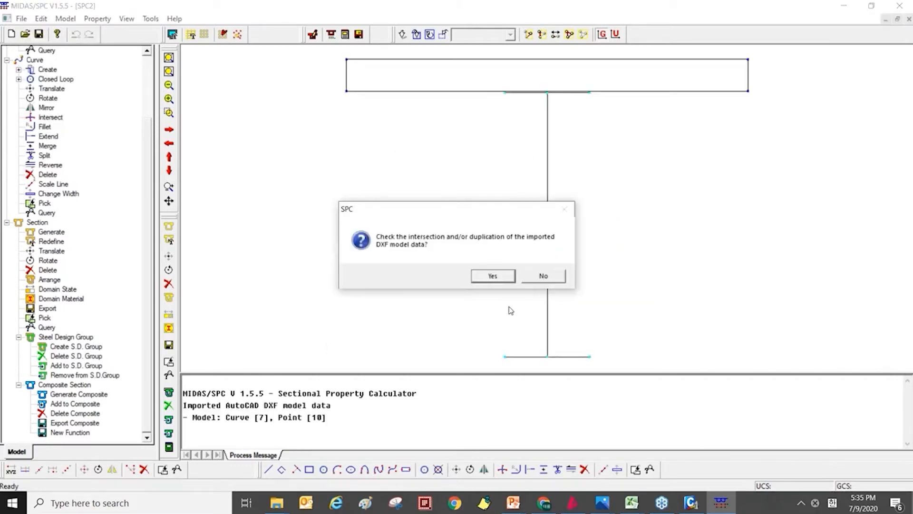
click(493, 276)
Examine where the steel girder's top flange meets the slab outline in the imported section.
scroll(518, 159, up, 3)
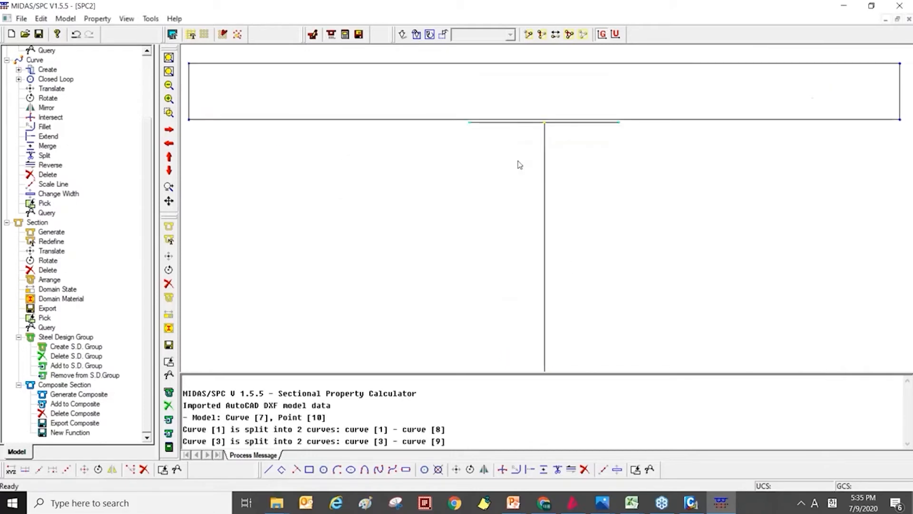
scroll(493, 172, down, 2)
scroll(522, 159, up, 3)
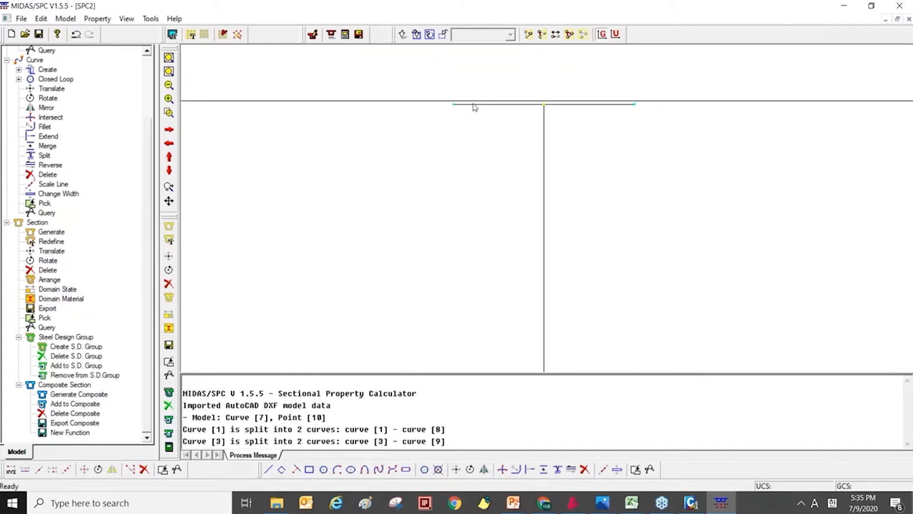
scroll(557, 115, down, 3)
scroll(605, 171, down, 2)
scroll(569, 228, up, 2)
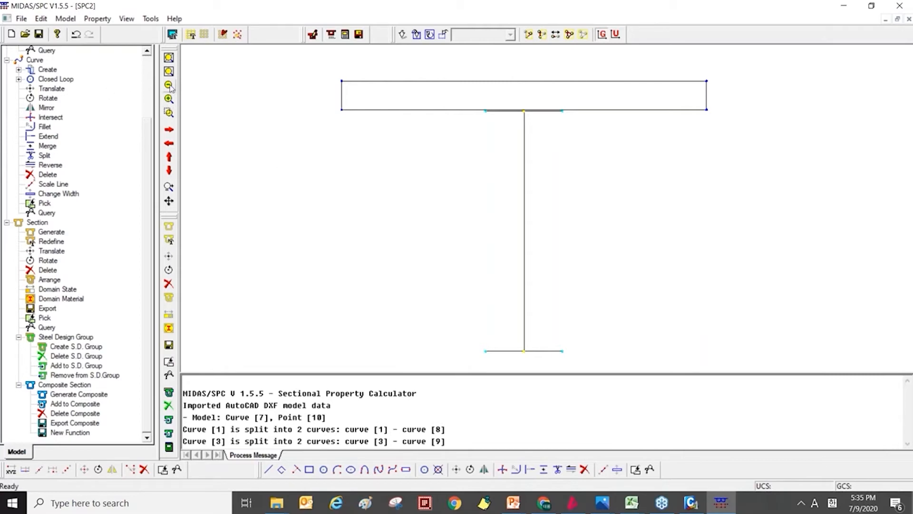
click(65, 19)
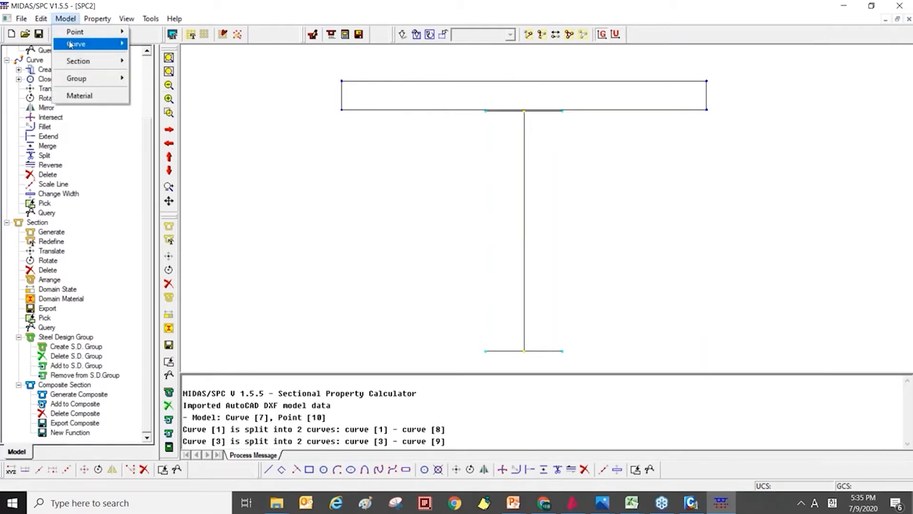
mouse_move(73, 48)
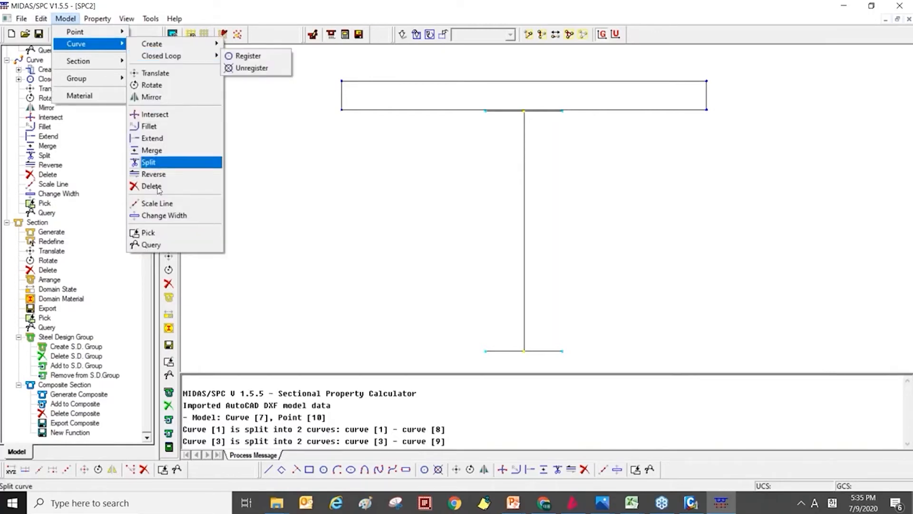
click(162, 222)
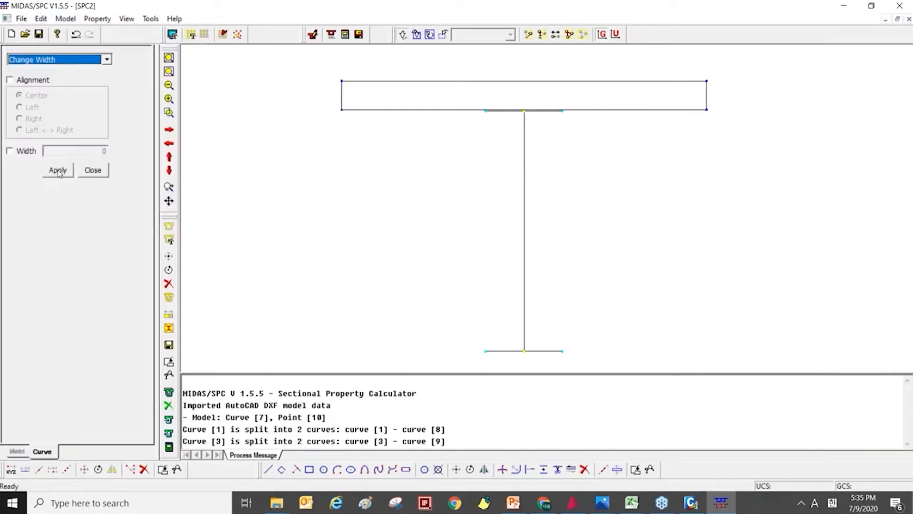
click(26, 151)
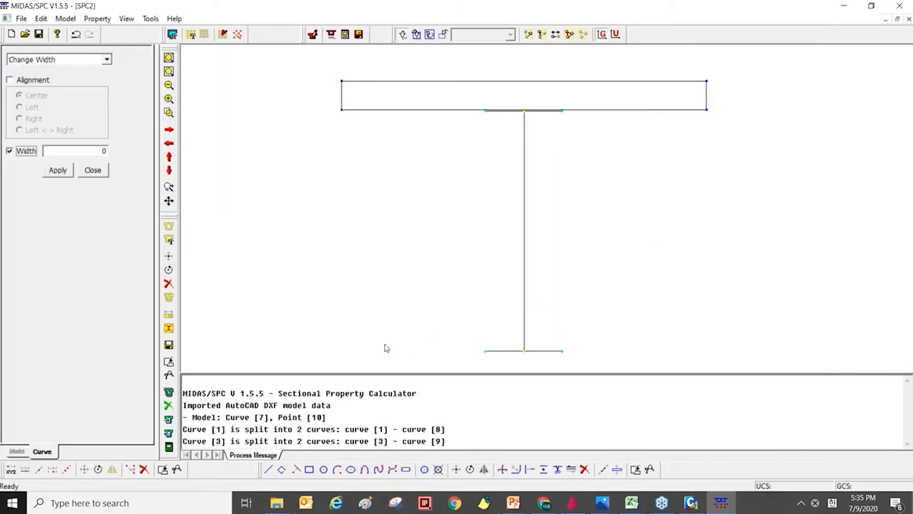
click(93, 170)
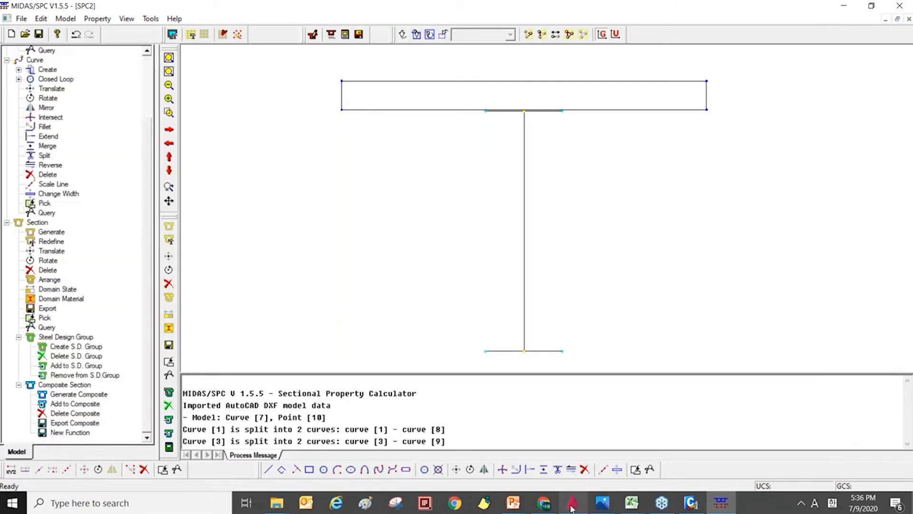
Switch to midas CAD, examine the junction of slab and top flange in the STC drawing, and return to the Sectional Property Calculator.
click(572, 505)
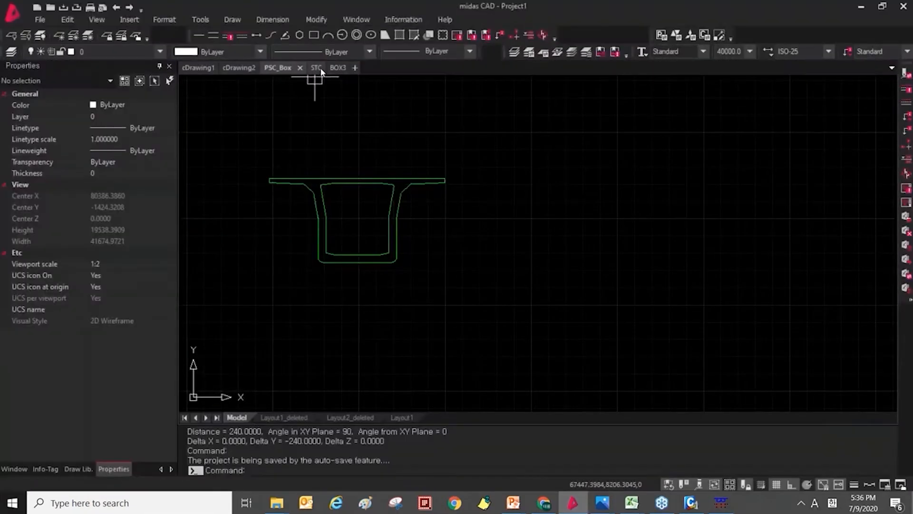
click(317, 68)
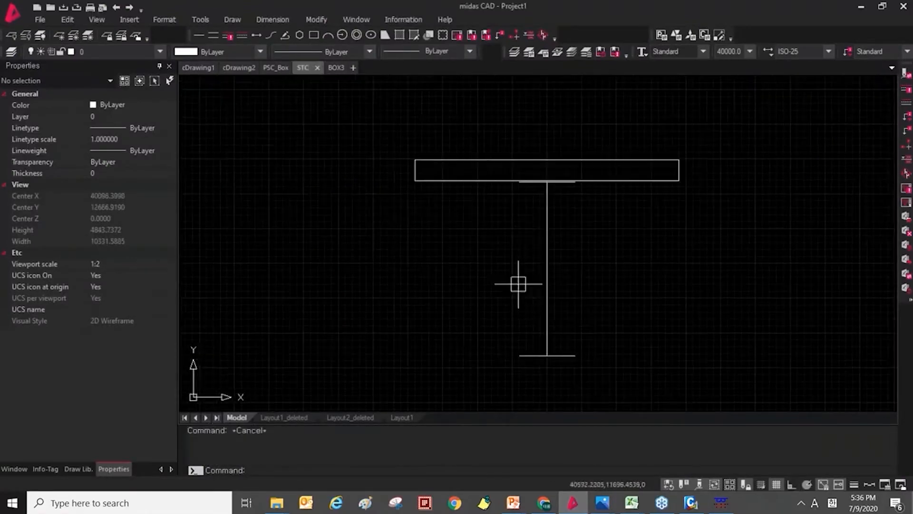
scroll(521, 156, up, 5)
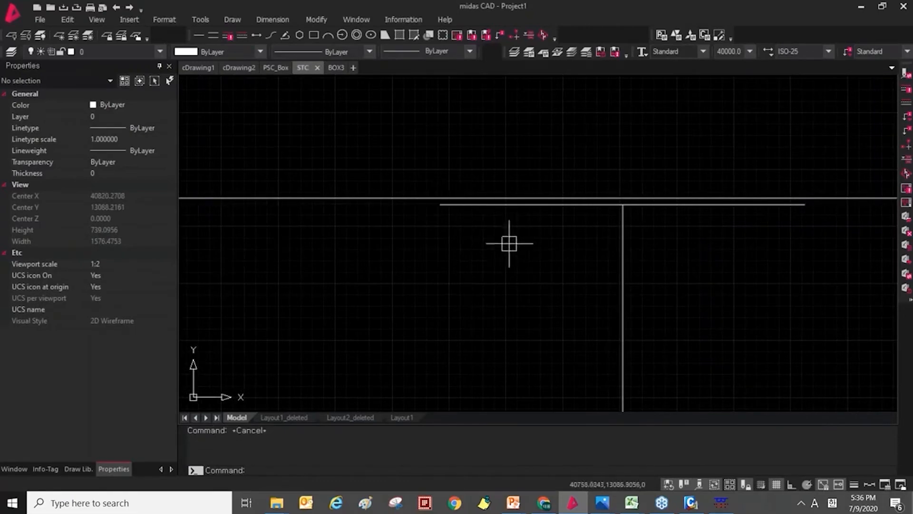
scroll(451, 243, down, 3)
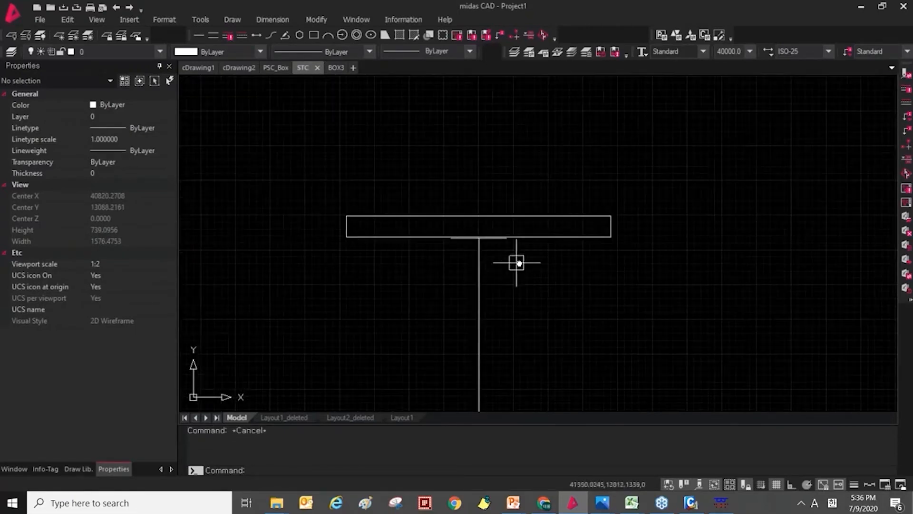
scroll(466, 204, up, 4)
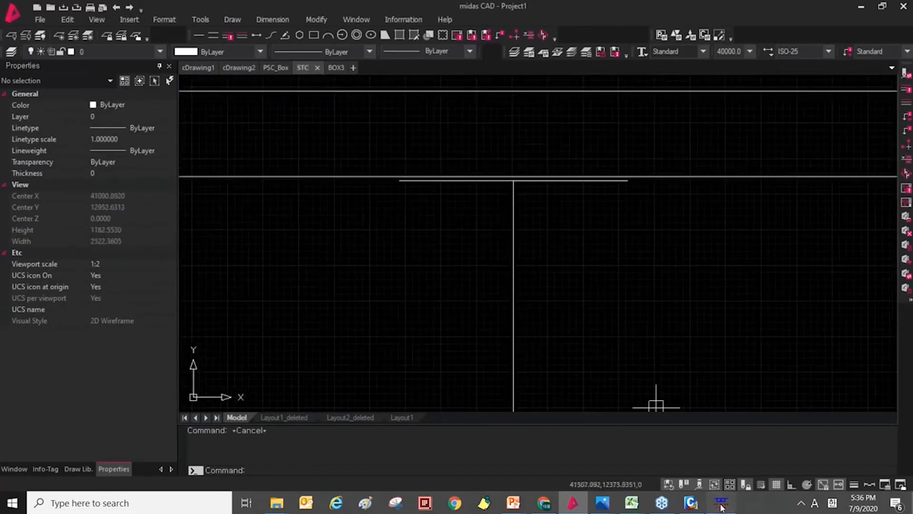
click(721, 503)
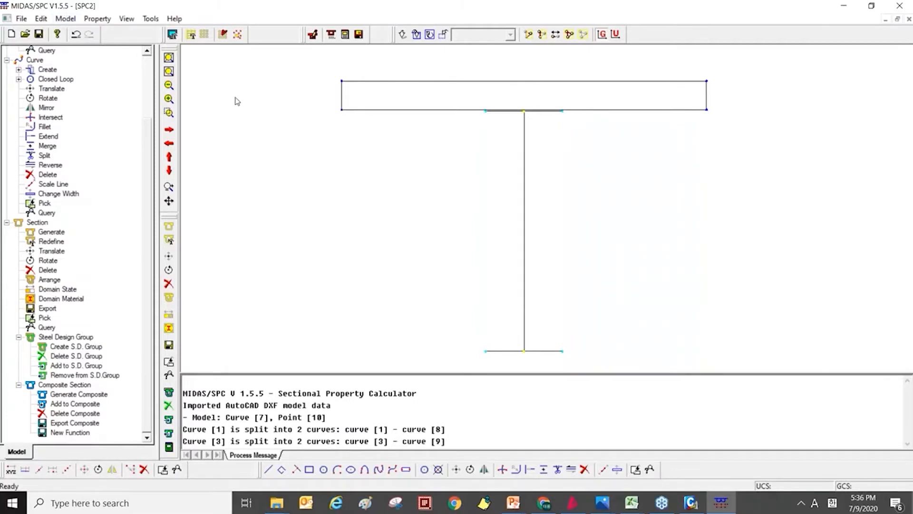
Start adding a material with ID 1 named Slab and set its modulus of elasticity to 30124.
click(97, 18)
mouse_move(55, 18)
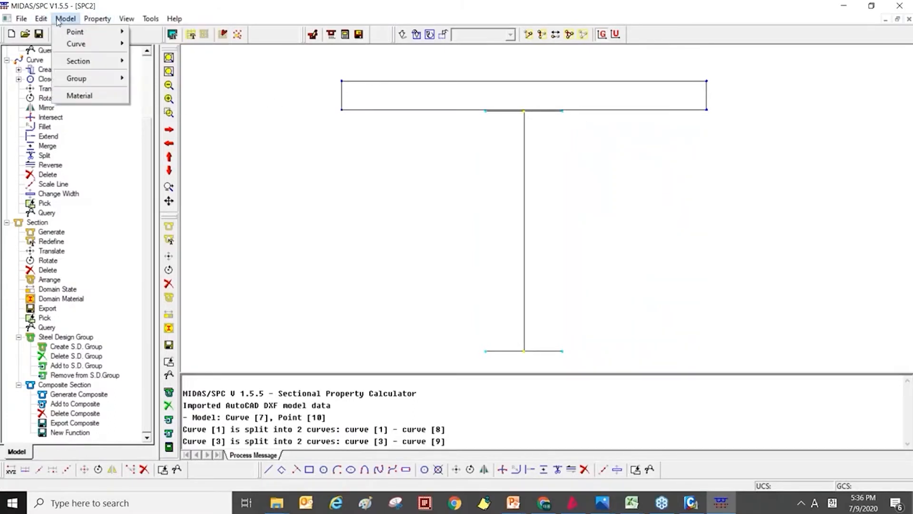
click(80, 96)
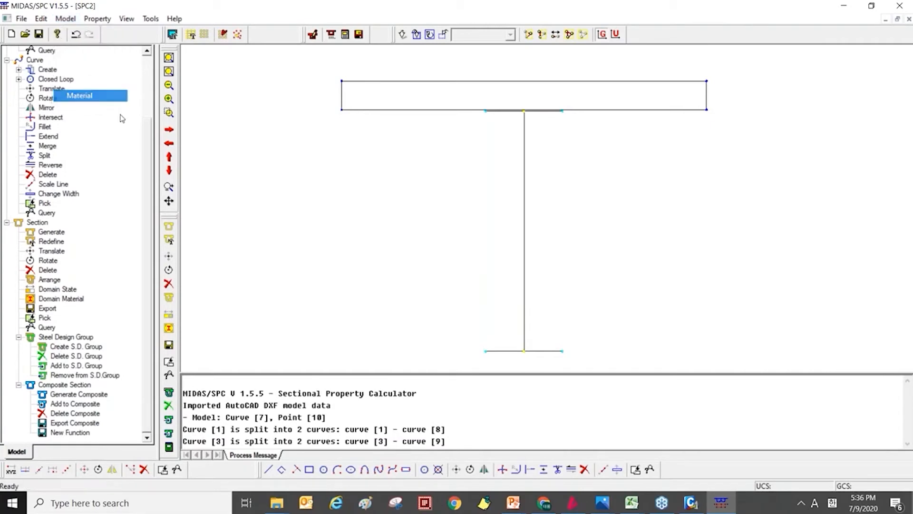
click(544, 216)
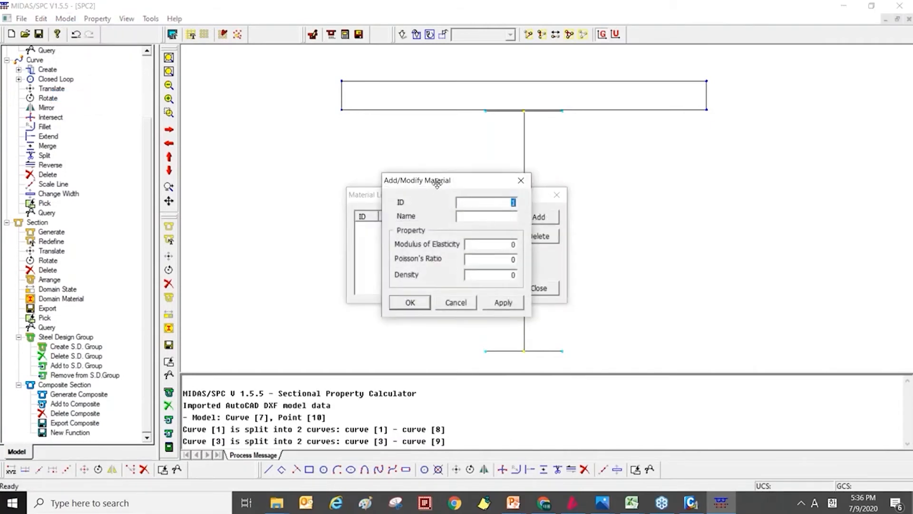
drag(435, 180, 339, 166)
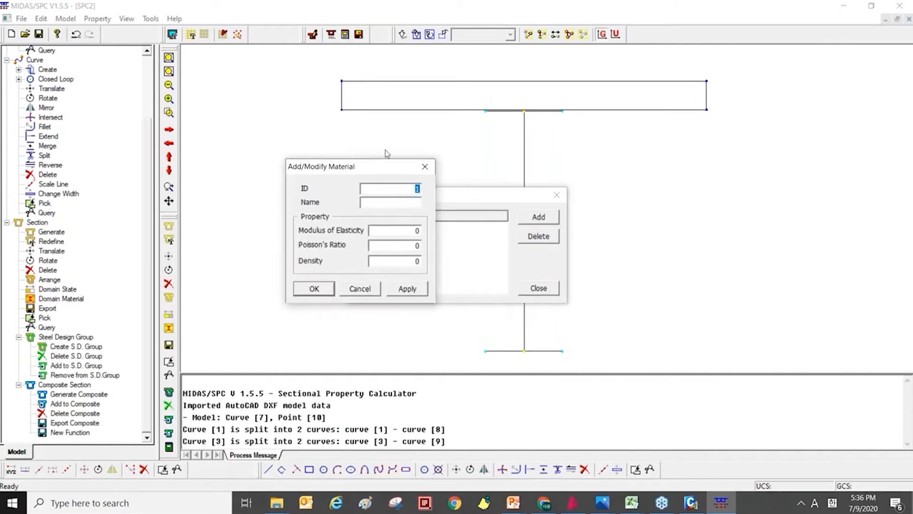
click(418, 203)
key(Caps_Lock)
text(S)
key(Caps_Lock)
text(lab)
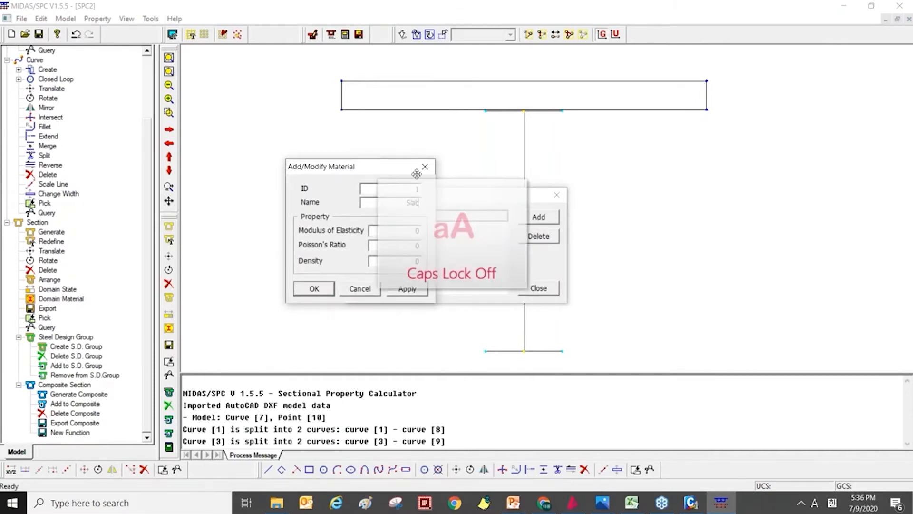
text(30124)
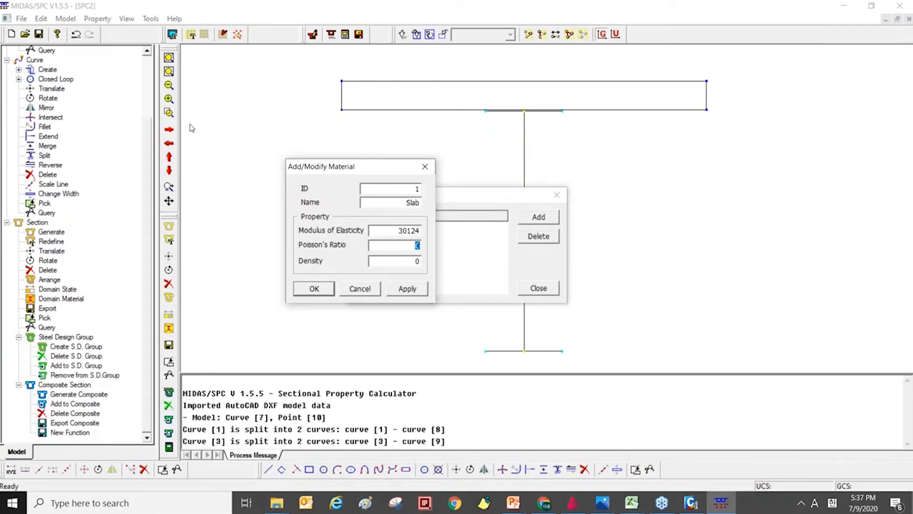
Switch to midas Civil and look up the elastic properties and weight density of the C40 concrete material.
click(690, 503)
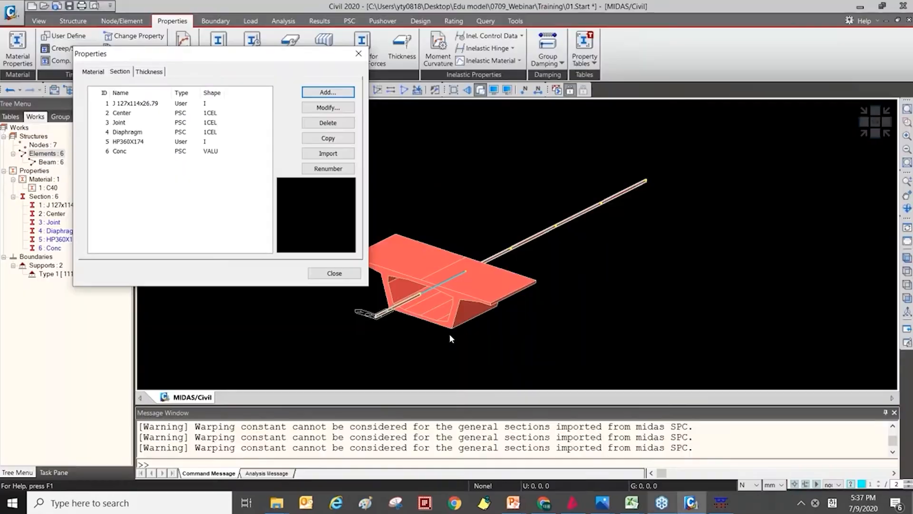
click(98, 72)
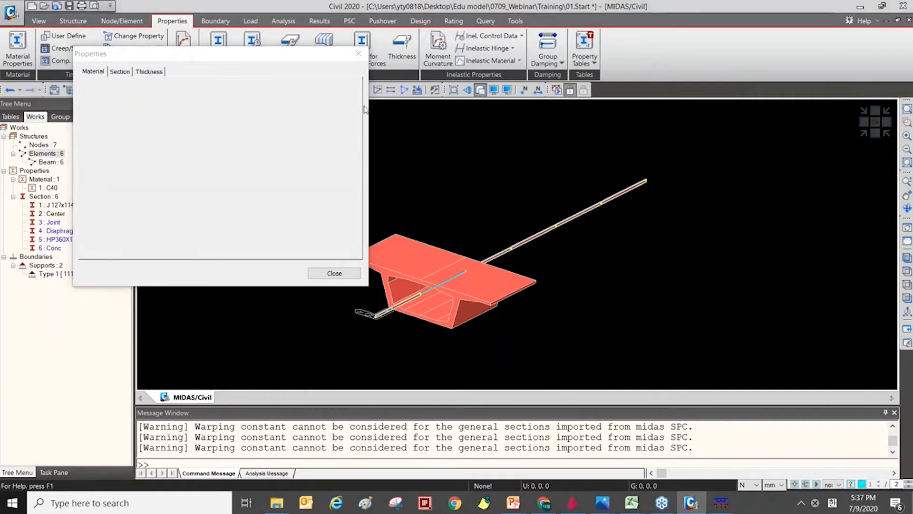
drag(283, 64, 361, 109)
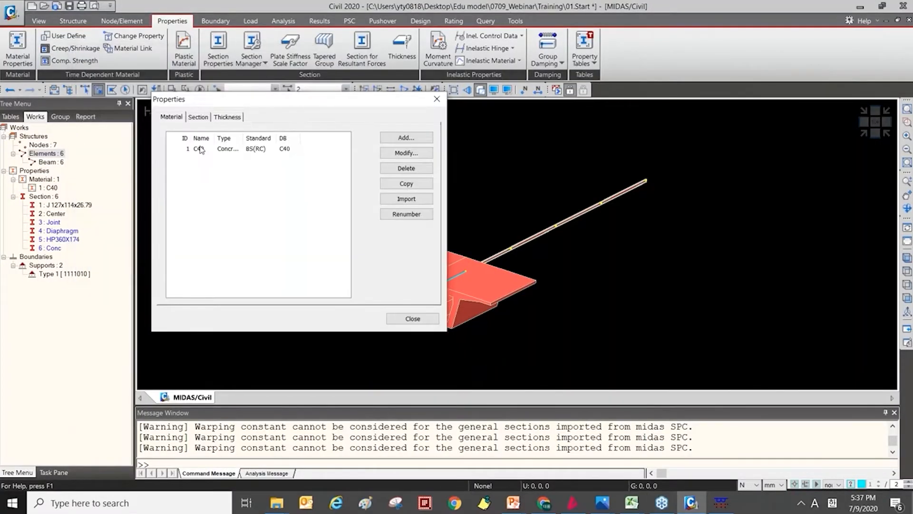
click(200, 148)
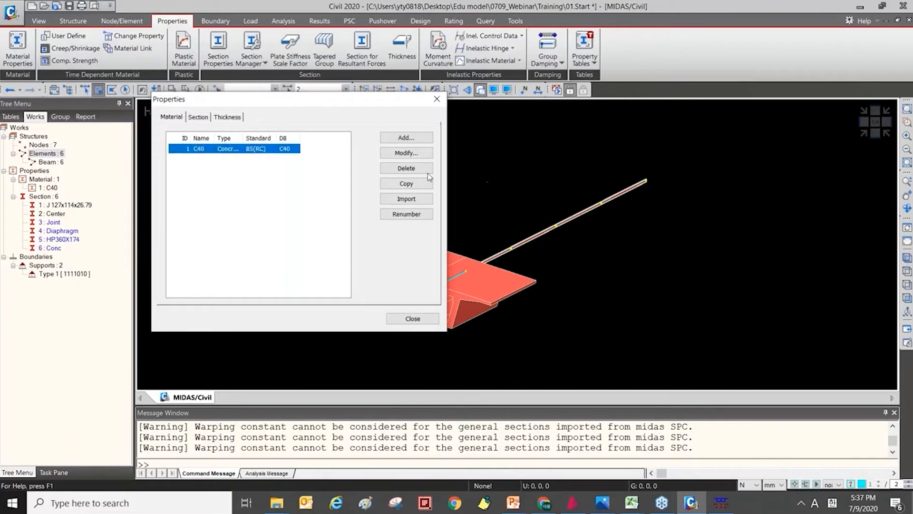
click(406, 152)
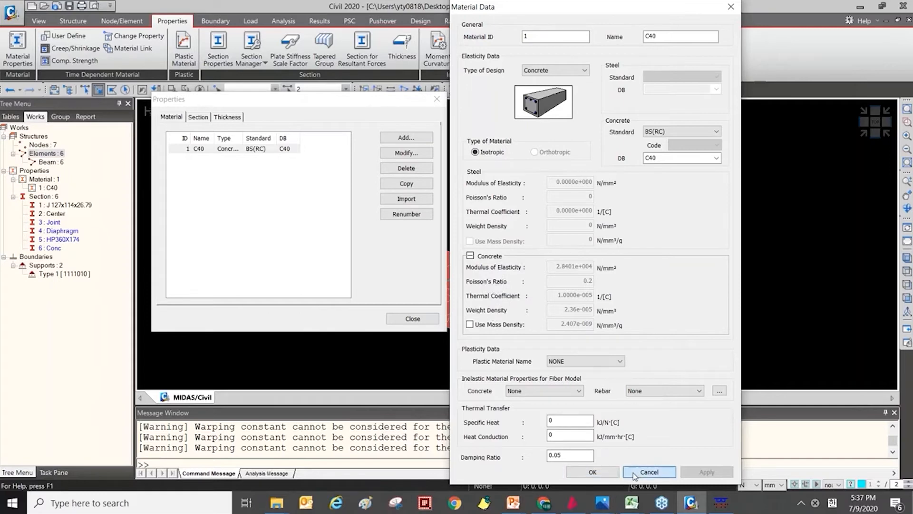
click(649, 471)
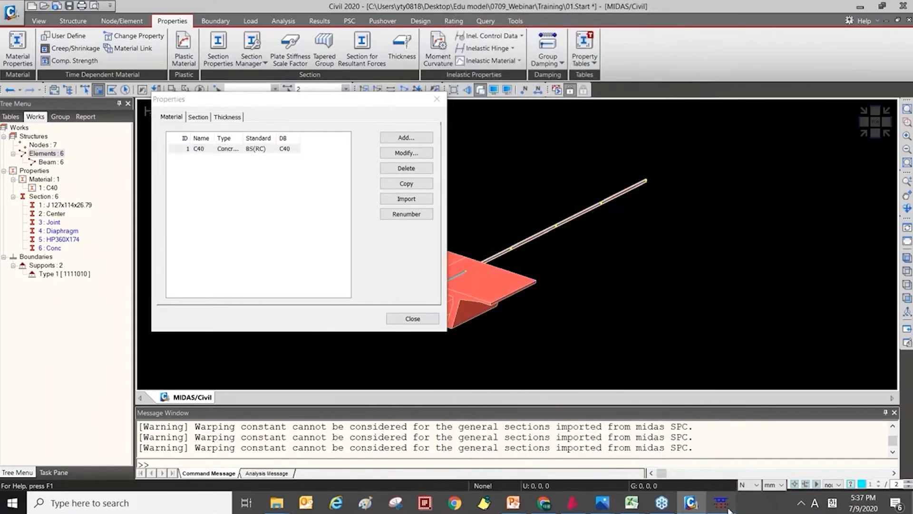
Return to the Sectional Property Calculator and add the Slab material with Poisson's ratio 0.2 and density 2.36e-5.
click(727, 508)
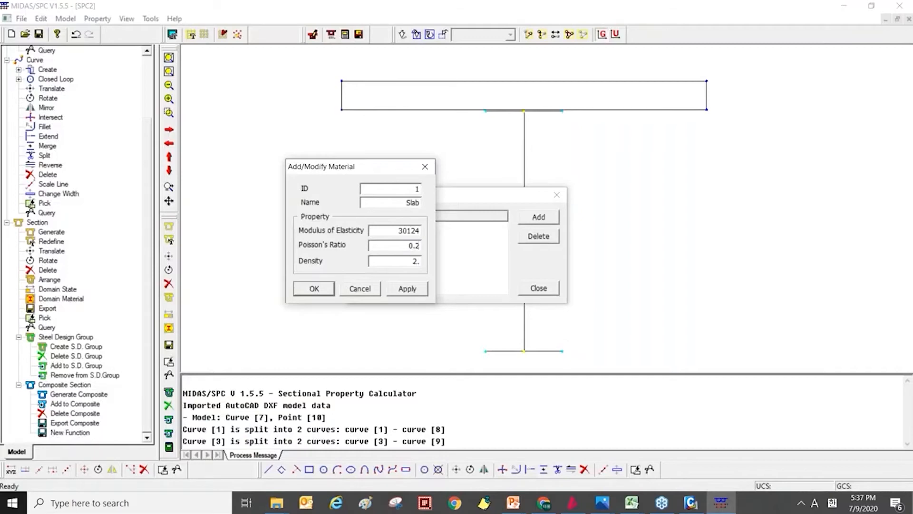
text(e-5)
click(417, 291)
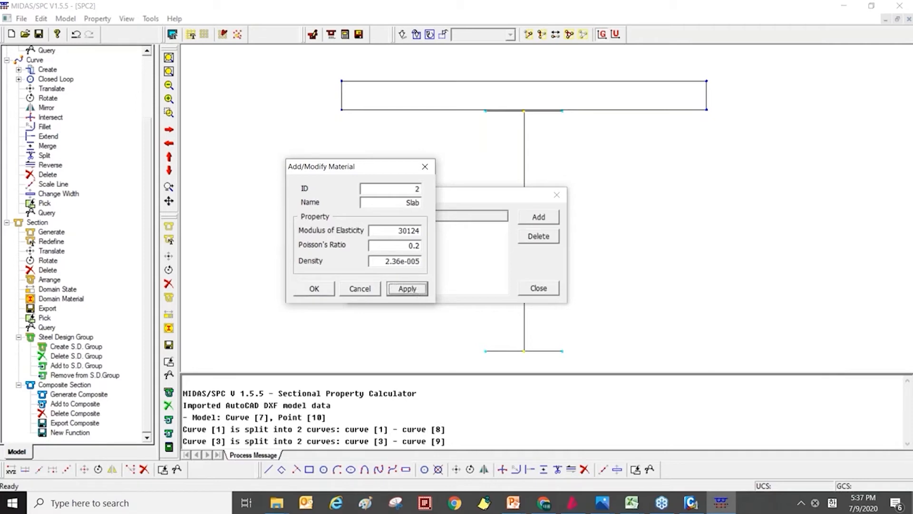
Add material 2 named Steel with modulus of elasticity 205000, Poisson's ratio 0.3 and density 7.698e-5, and close the material list.
text(S)
key(Caps_Lock)
text(teel)
key(Tab)
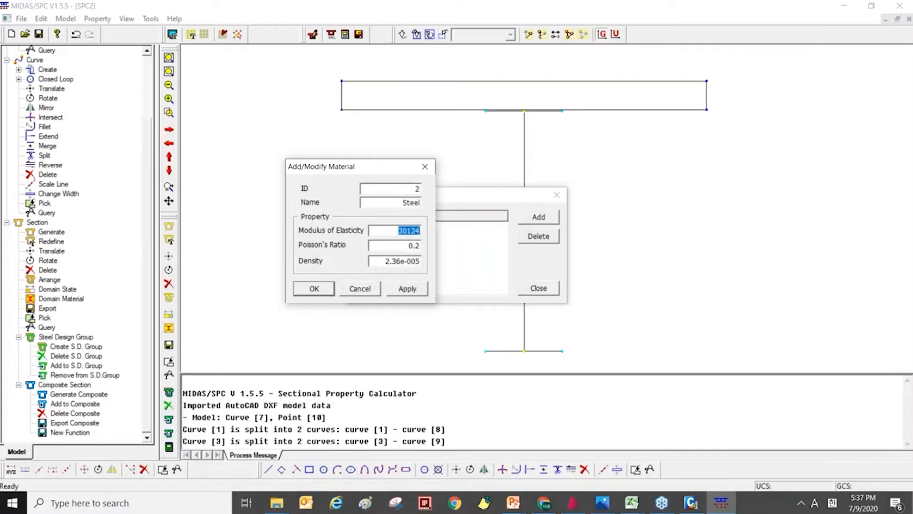
text(205000)
key(Tab)
text(0.)
key(Tab)
text(7.698e-5)
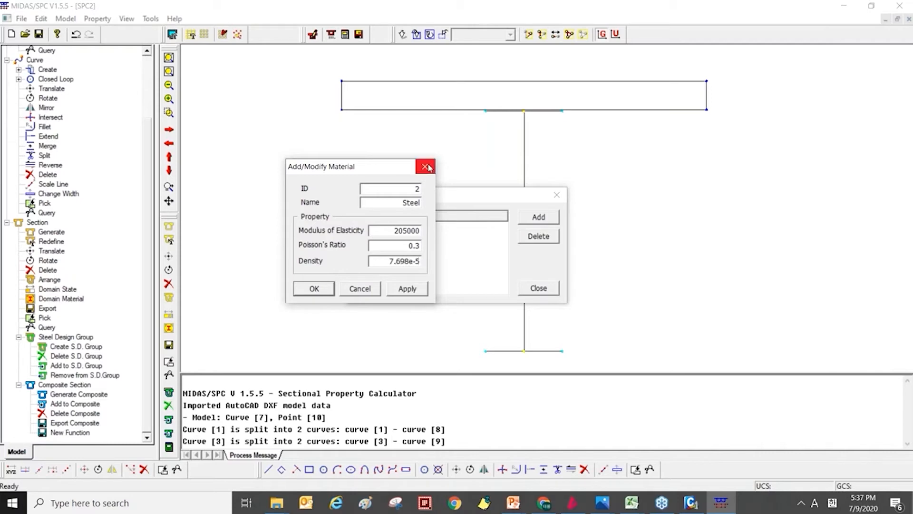
click(321, 289)
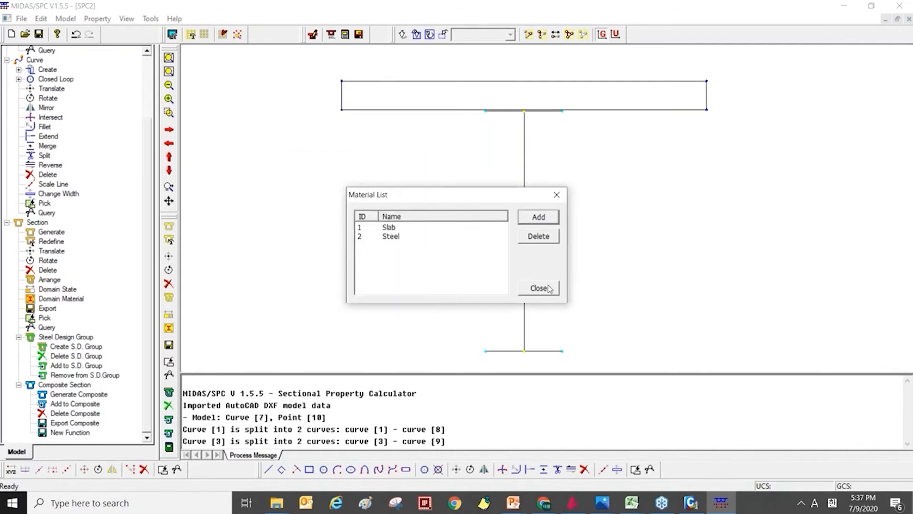
click(538, 290)
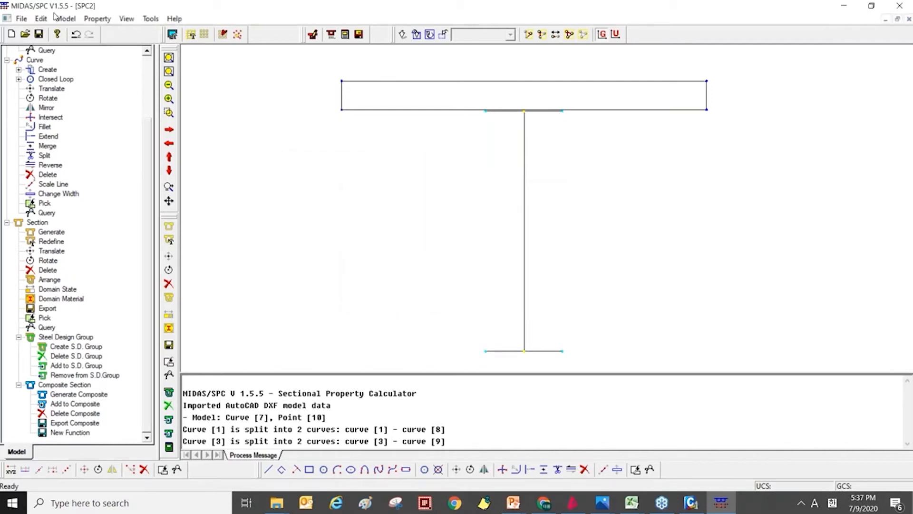
Change the width of all the steel girder's flange and web curves to 30.
click(65, 18)
mouse_move(81, 50)
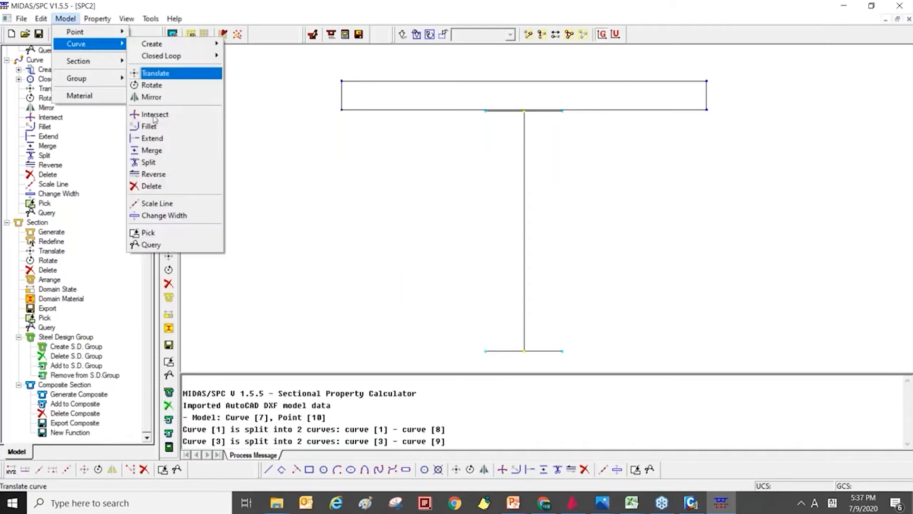
click(189, 216)
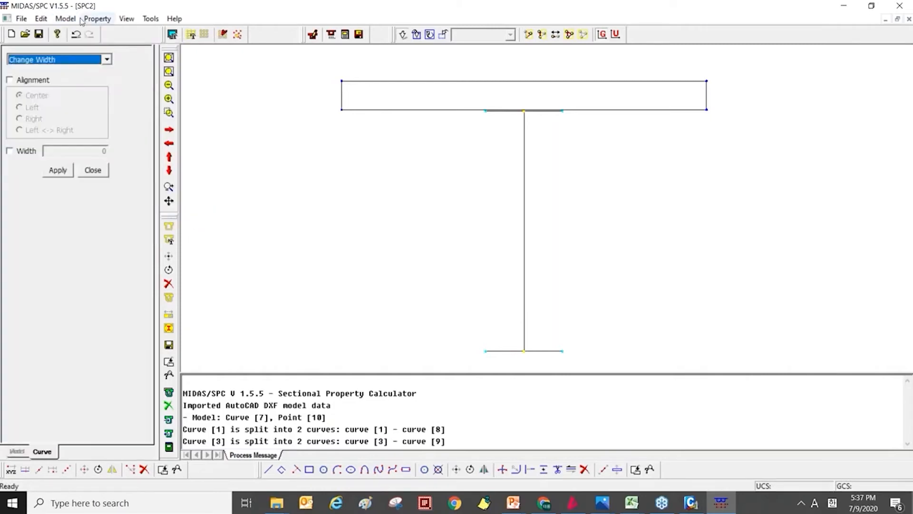
click(65, 19)
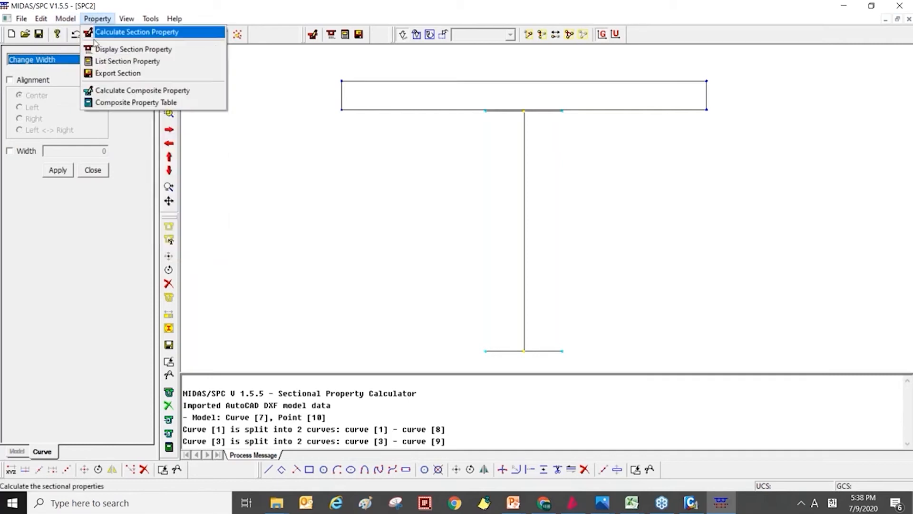
click(65, 44)
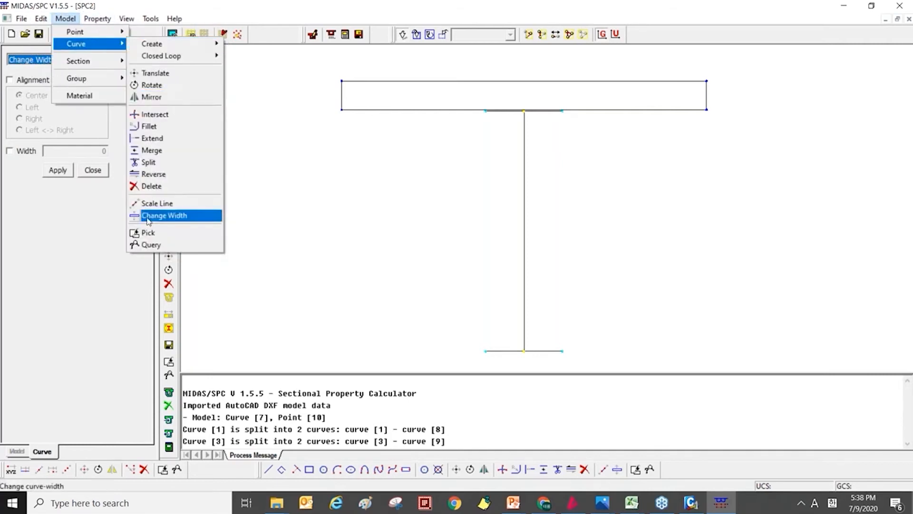
click(164, 215)
click(10, 151)
drag(465, 361, 618, 128)
drag(475, 362, 600, 100)
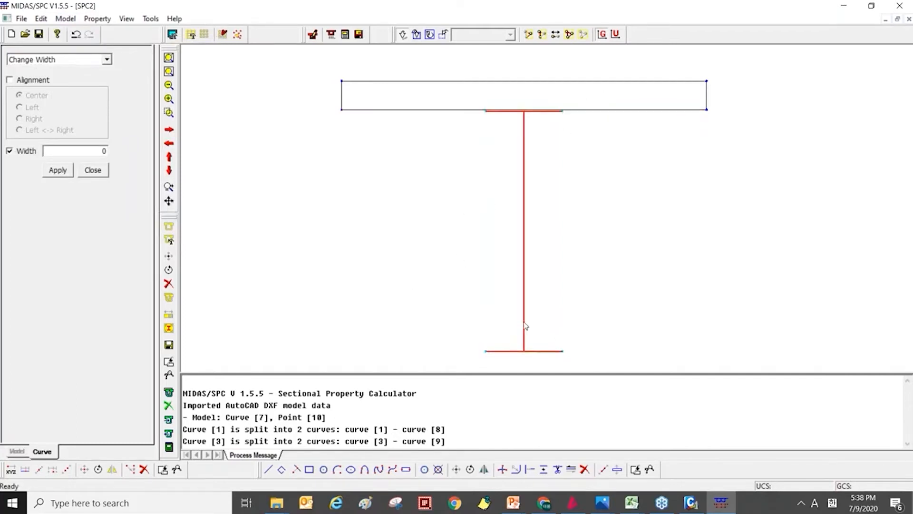
double_click(111, 152)
text(30)
click(68, 173)
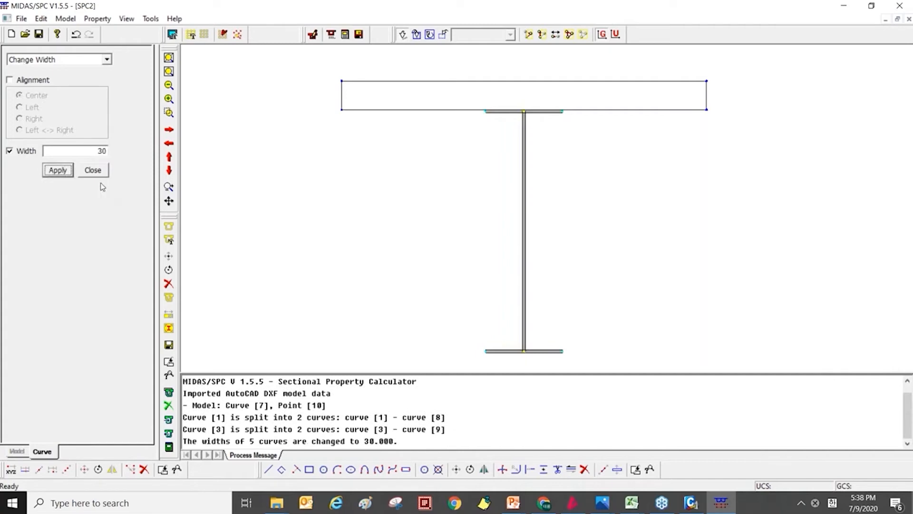
click(93, 171)
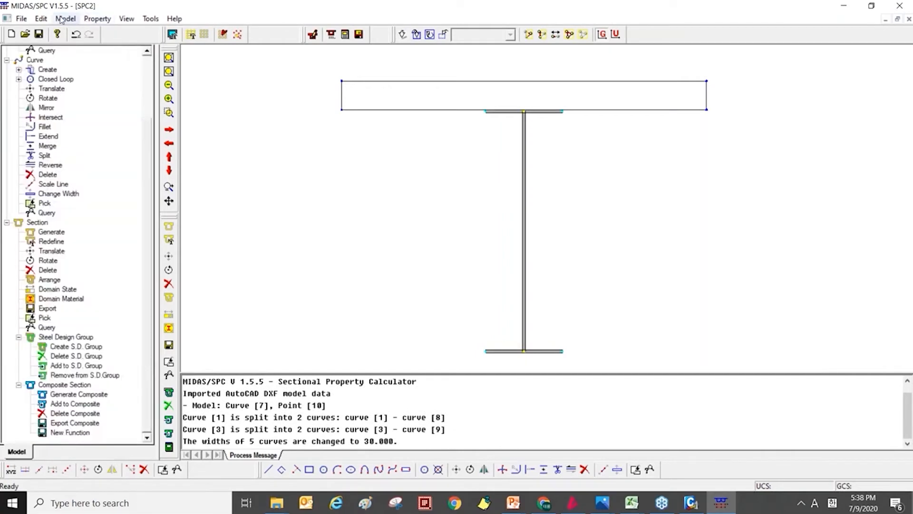
Start generating a composite section and name it SteelComposite.
click(62, 19)
mouse_move(84, 62)
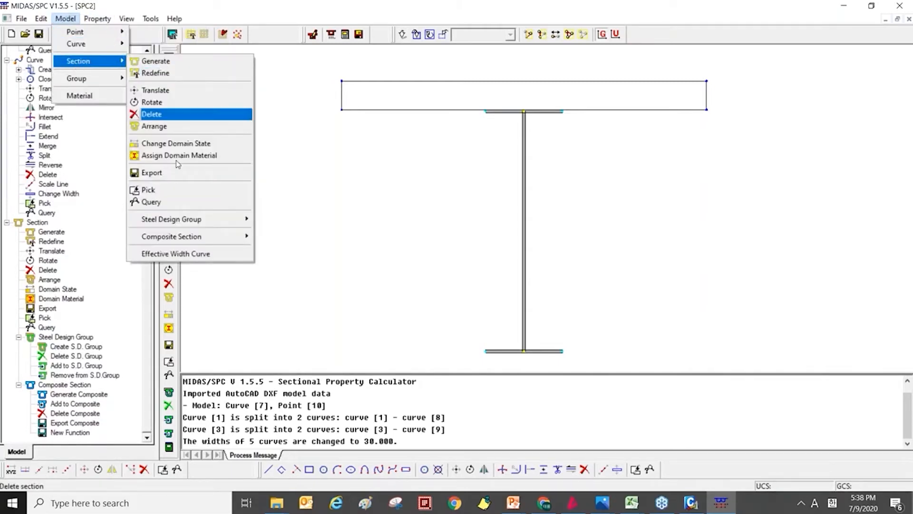
mouse_move(195, 238)
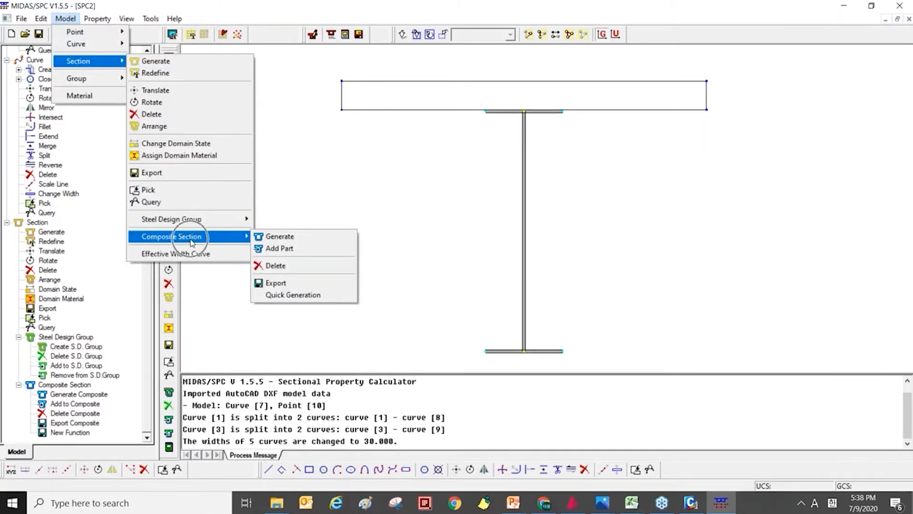
click(269, 236)
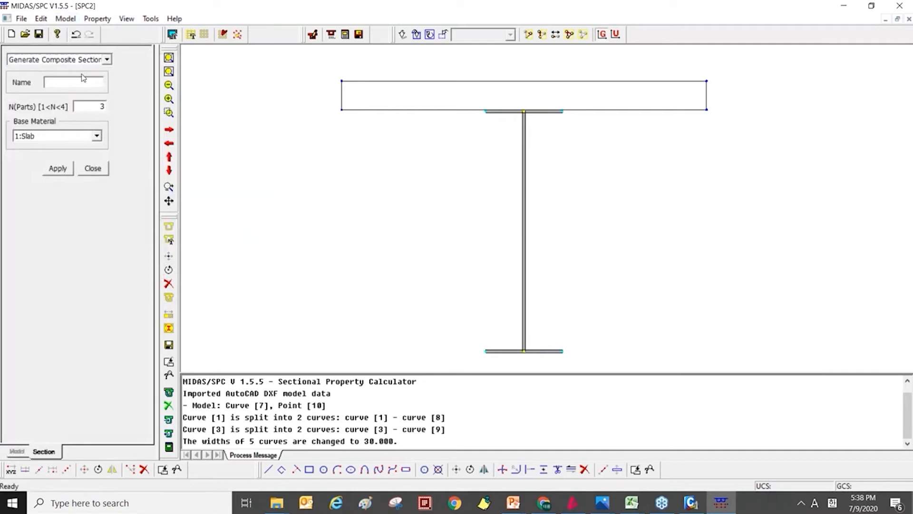
key(Caps_Lock)
key(Caps_Lock)
text(teel)
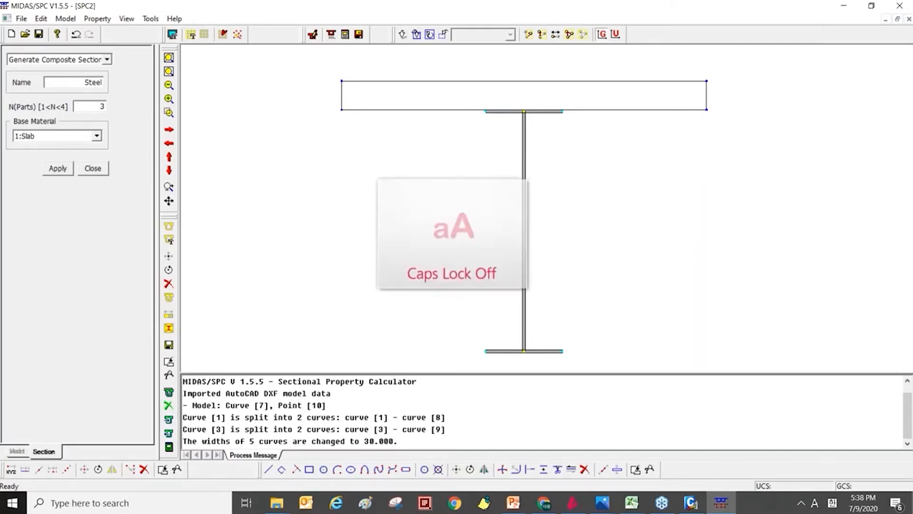
key(Caps_Lock)
text(Co)
key(Caps_Lock)
text(omposite)
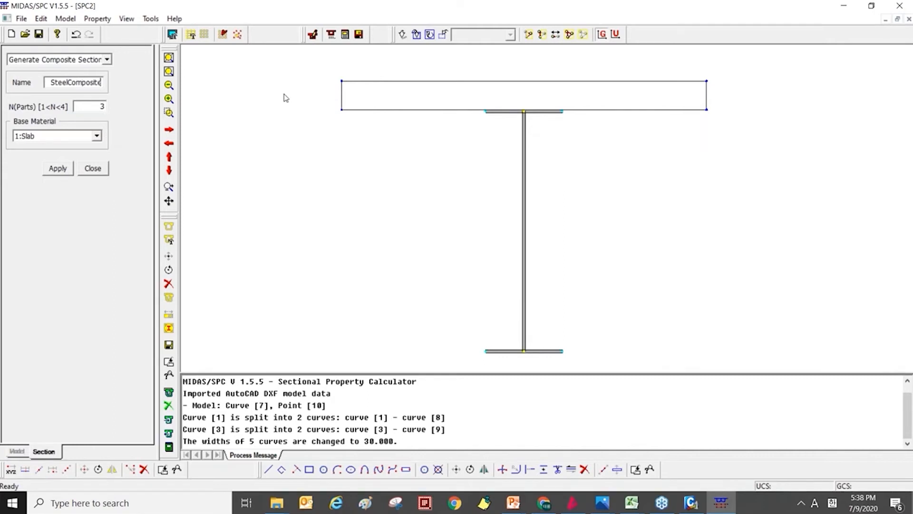
Set the number of parts to 2 and the base material to Steel, and generate the composite section.
drag(99, 107, 147, 101)
text(4)
click(77, 141)
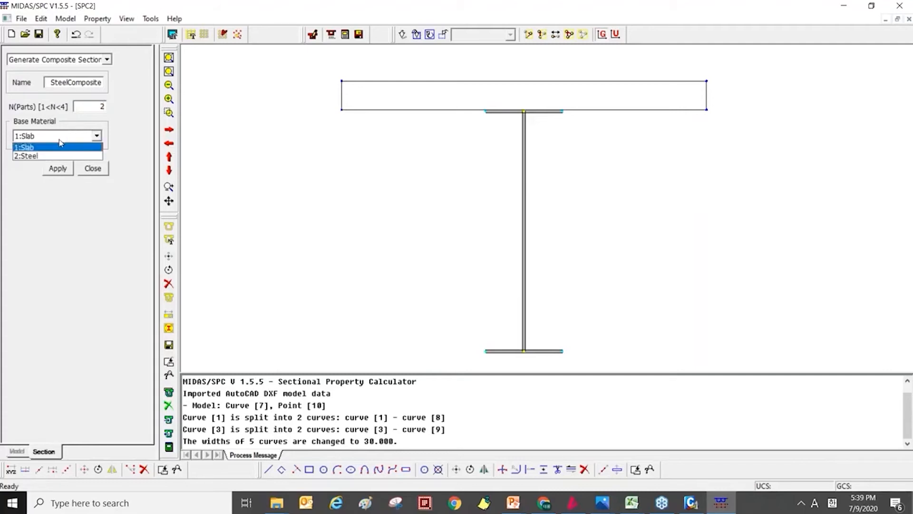
click(41, 157)
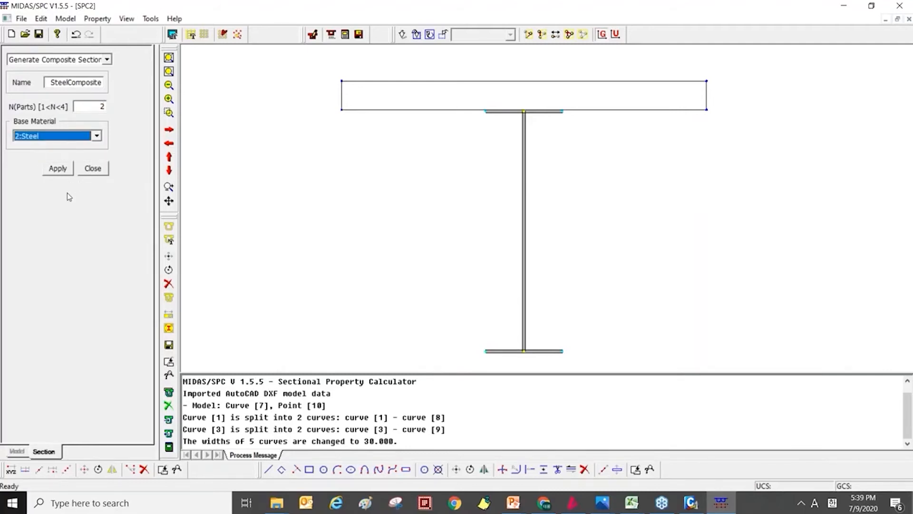
click(56, 169)
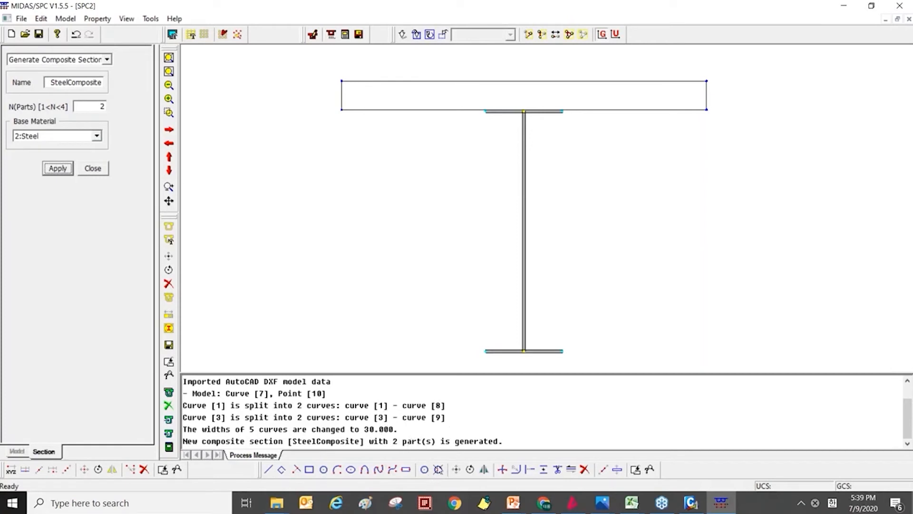
click(93, 170)
Start adding part 1 to the SteelComposite section and name the part Steel.
click(101, 19)
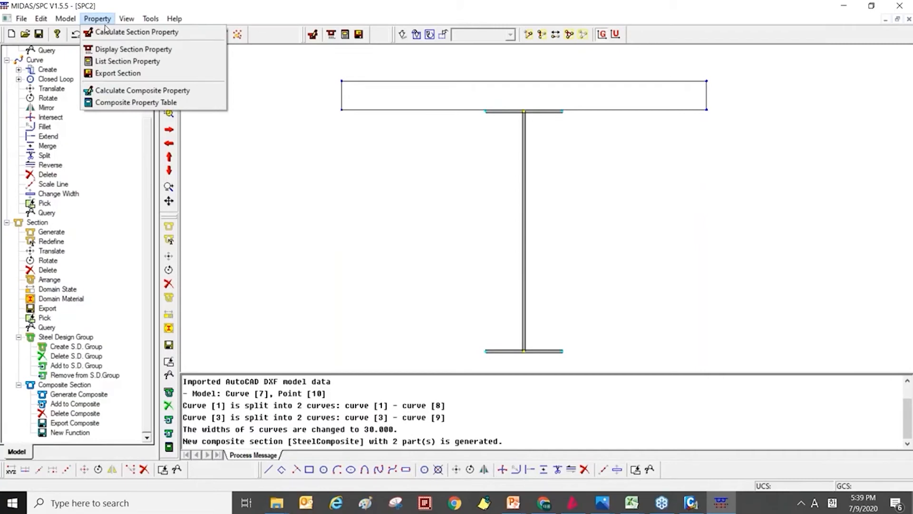
mouse_move(123, 19)
click(73, 22)
click(73, 22)
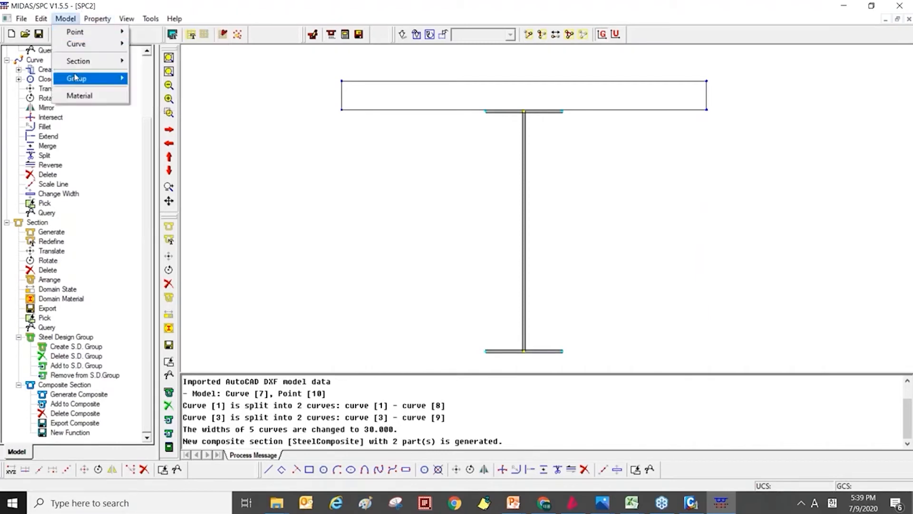
mouse_move(95, 62)
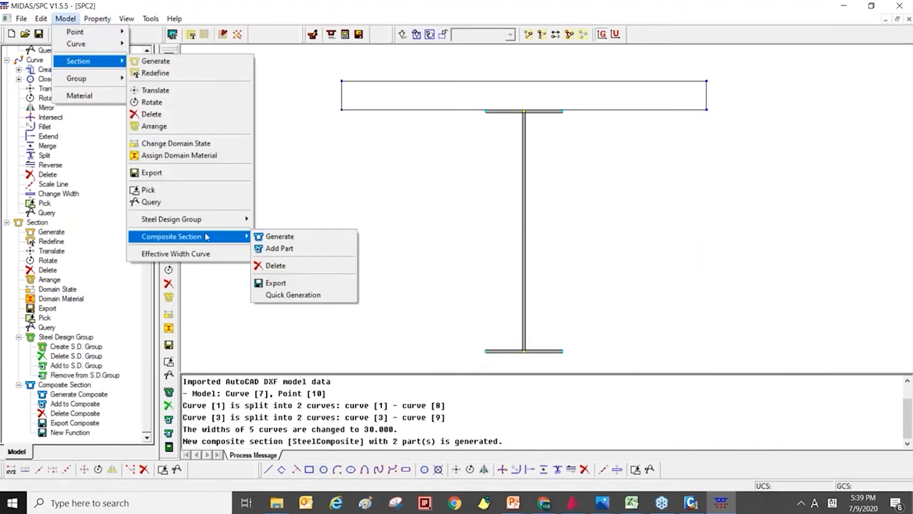
mouse_move(206, 236)
click(287, 248)
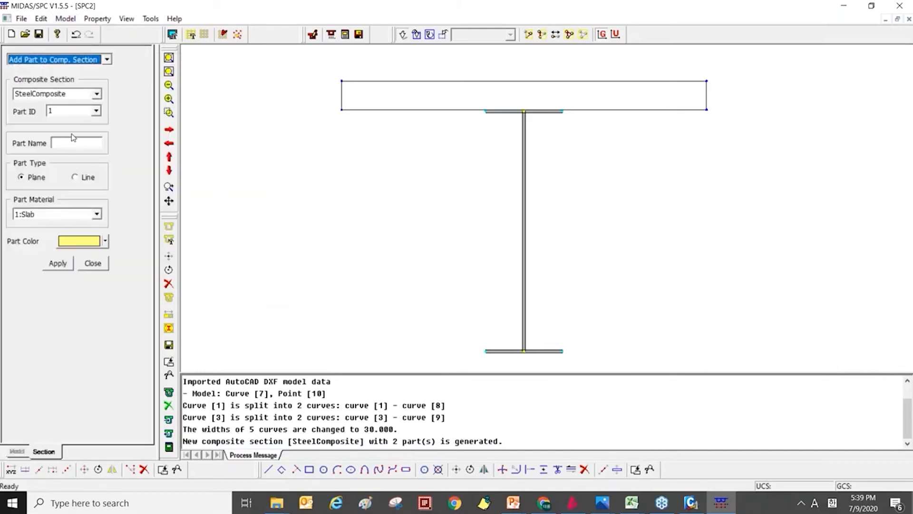
click(87, 141)
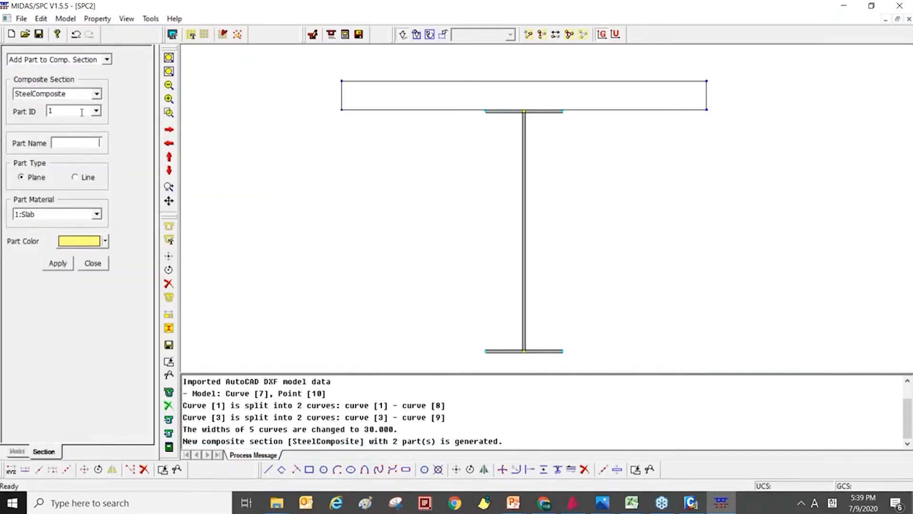
click(96, 111)
click(76, 142)
text(st)
key(Caps_Lock)
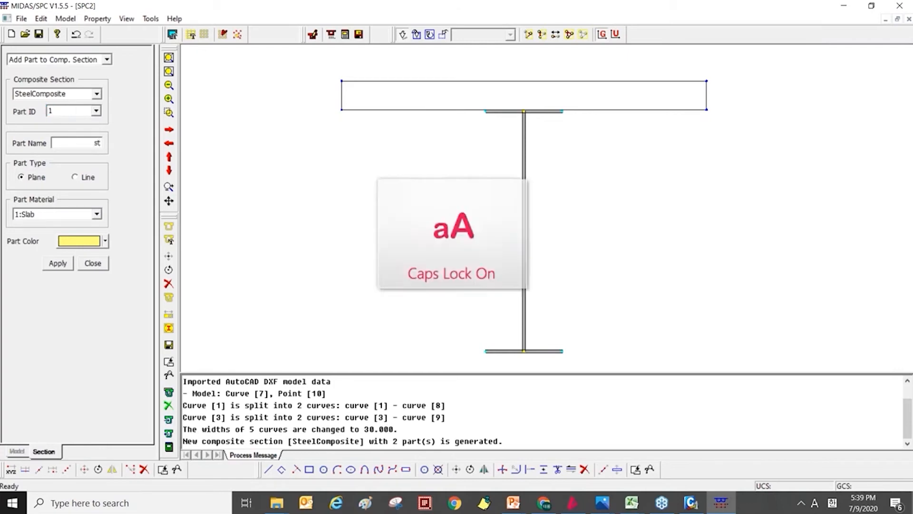
key(Caps_Lock)
text(teel)
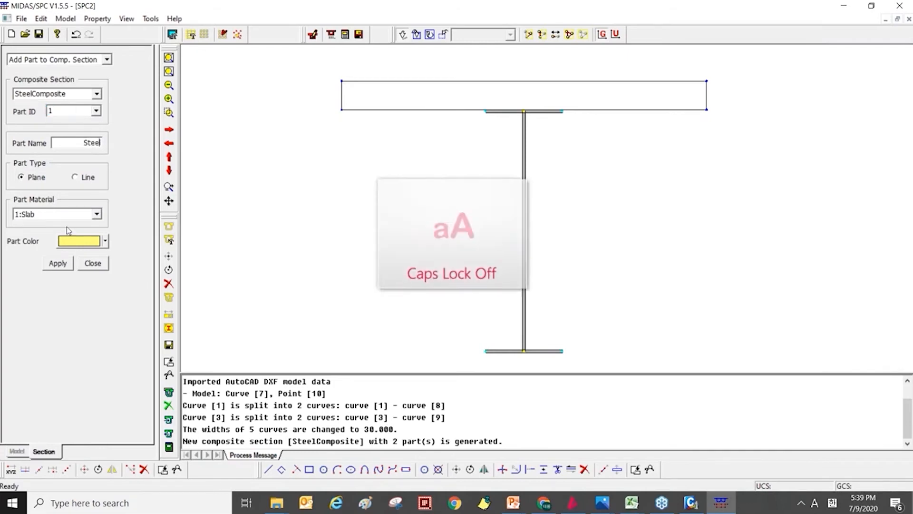
Set the part type to Line and its color to green, and add the girder's flange and web curves as the part.
click(88, 177)
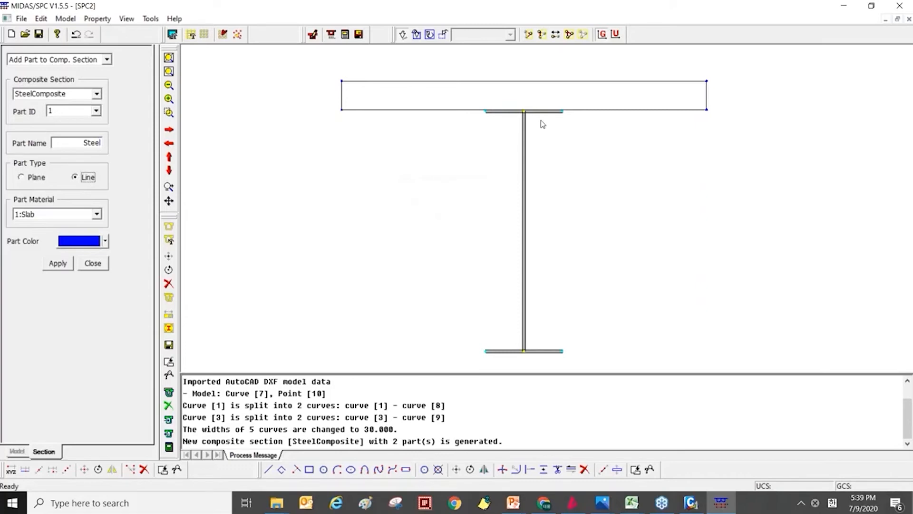
click(105, 241)
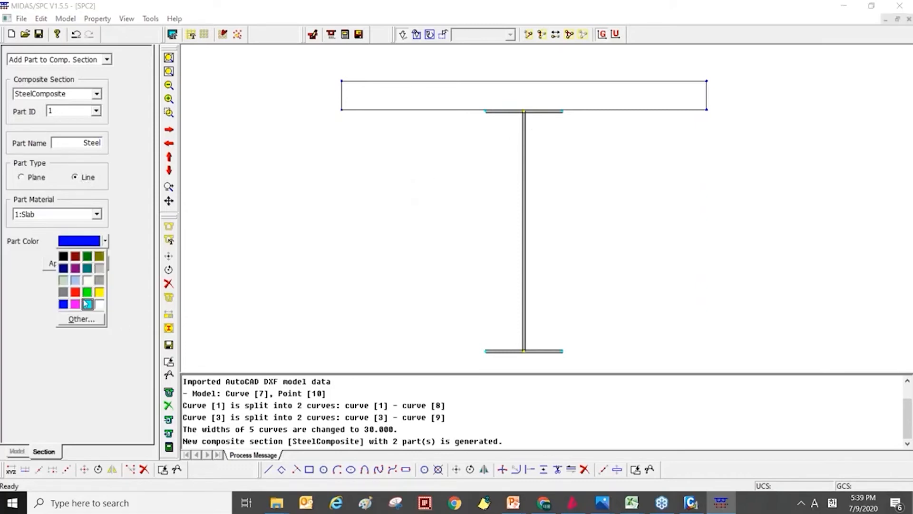
click(87, 292)
click(79, 241)
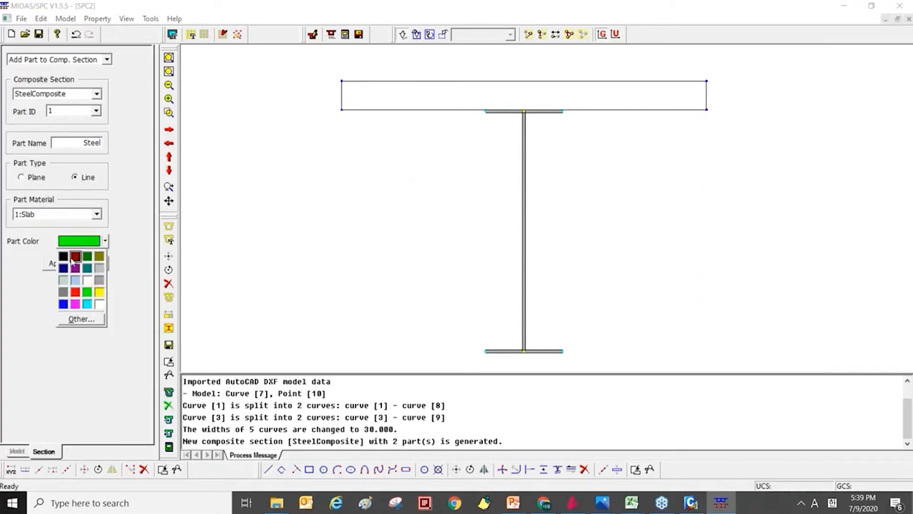
click(87, 291)
drag(605, 357, 434, 122)
drag(442, 117, 448, 114)
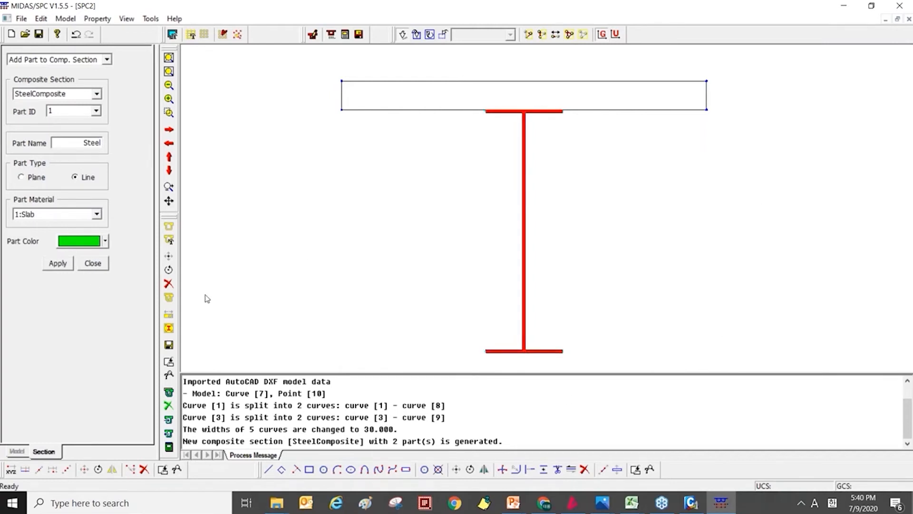
click(56, 264)
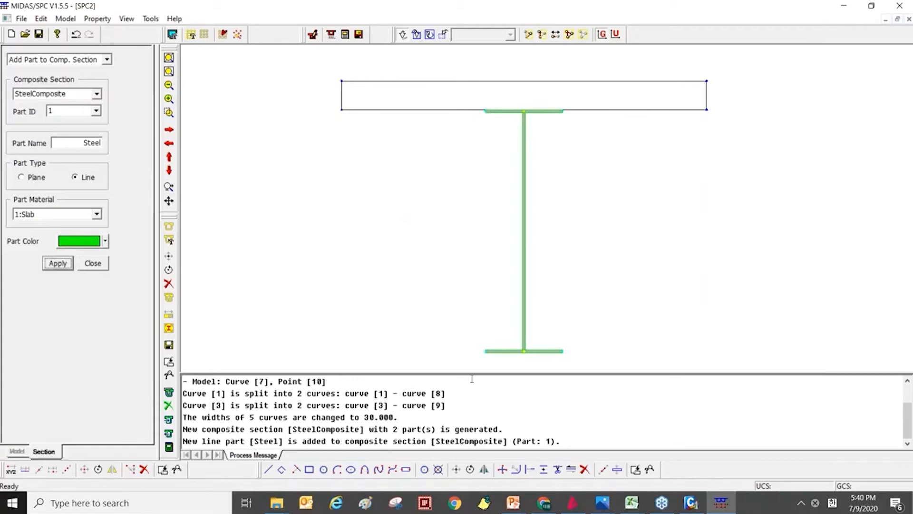
Add the slab rectangle to the SteelComposite section as part 2, using part type Plane and material 1:Slab.
click(96, 112)
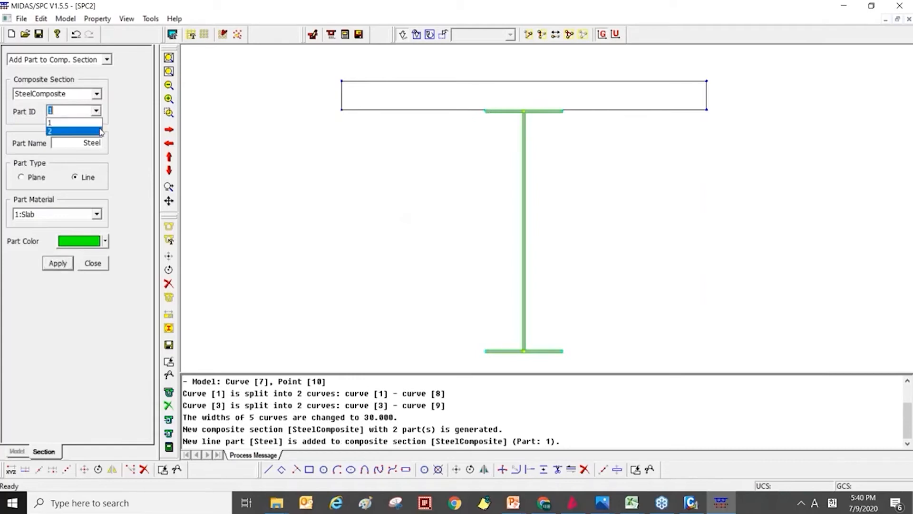
click(98, 133)
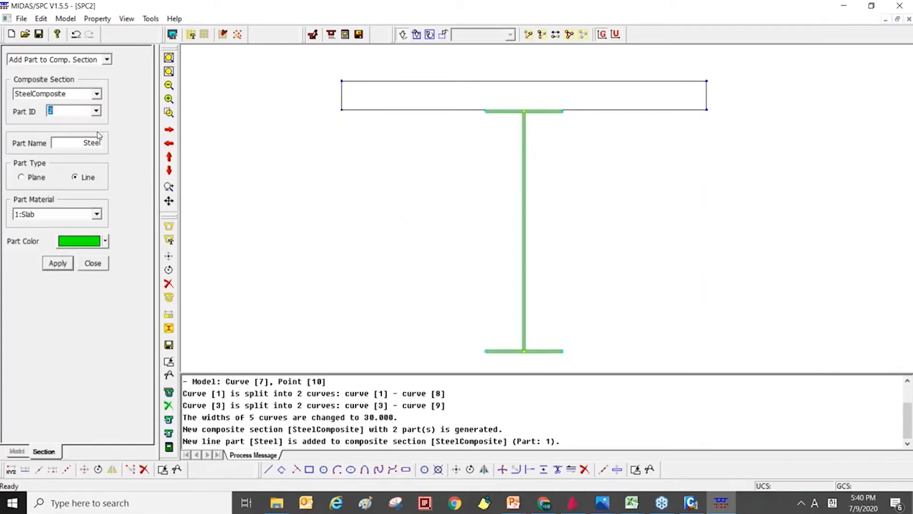
click(36, 176)
scroll(395, 208, down, 2)
middle_drag(374, 232, 328, 267)
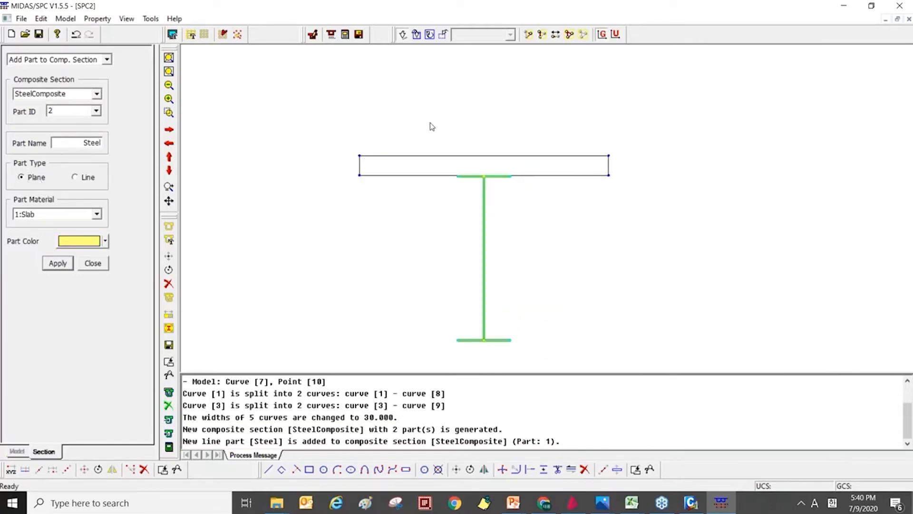
click(426, 170)
drag(292, 165, 378, 164)
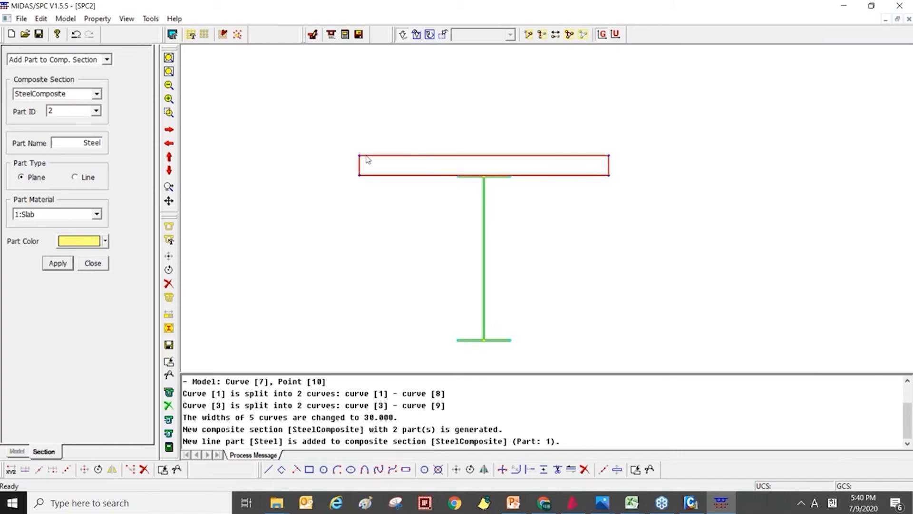
click(58, 263)
click(93, 263)
Calculate the properties of the whole composite section using a mesh size of 50.
scroll(318, 220, up, 1)
middle_drag(325, 218, 347, 188)
scroll(347, 185, down, 2)
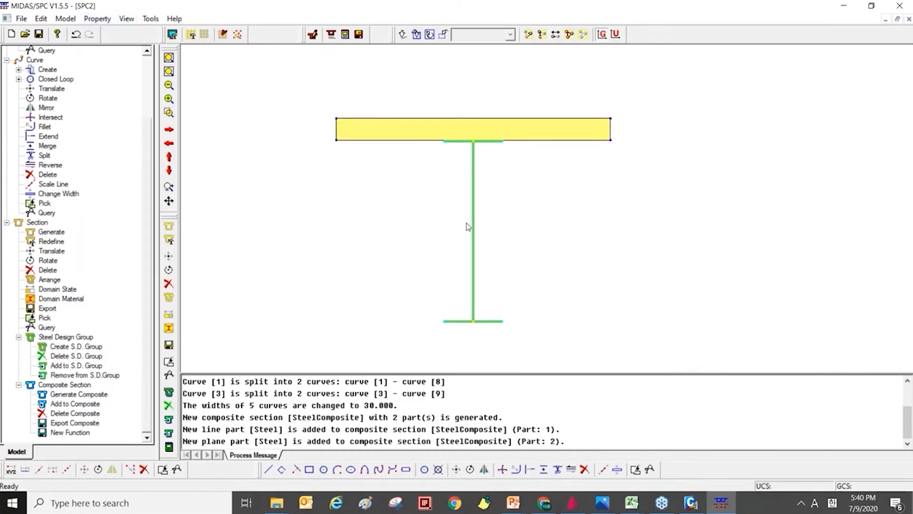
click(88, 22)
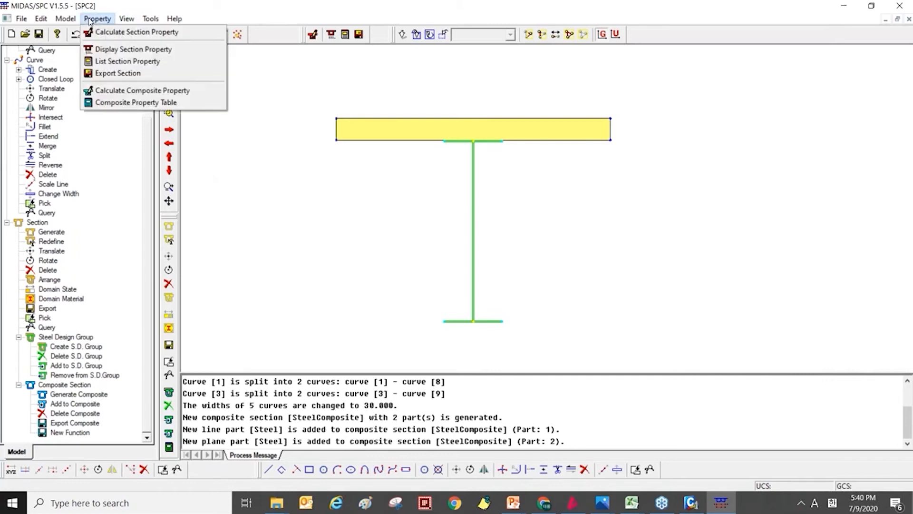
click(108, 20)
click(107, 20)
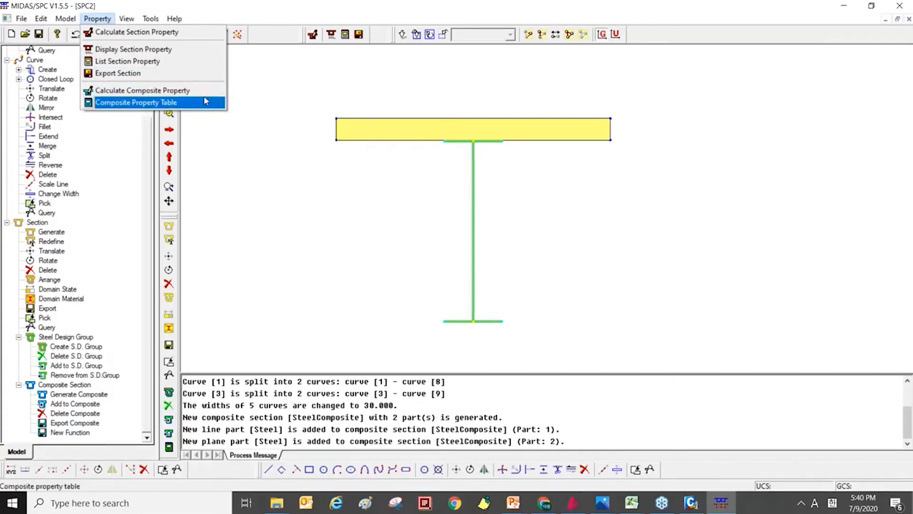
click(110, 19)
click(110, 20)
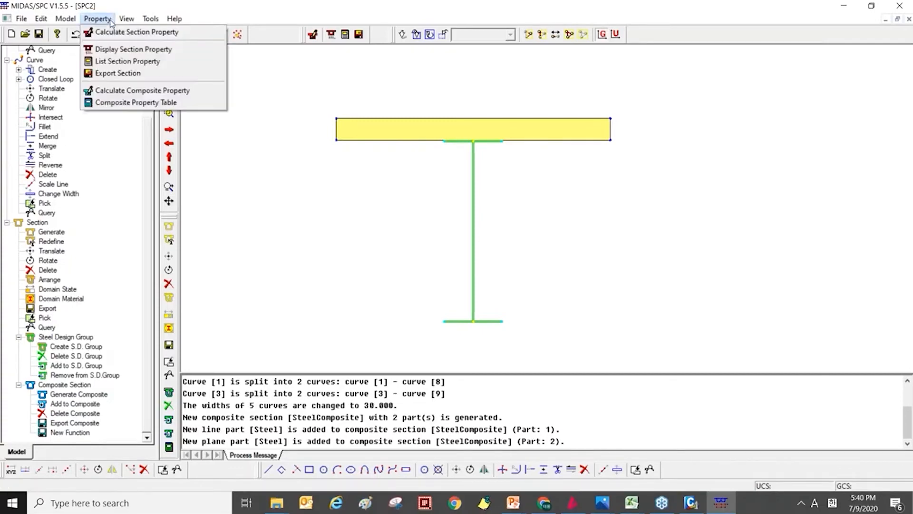
click(110, 90)
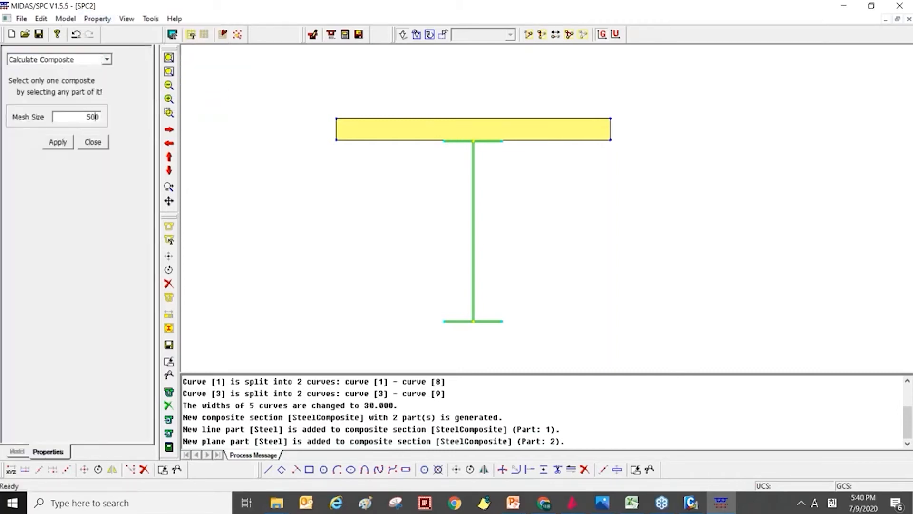
drag(302, 90, 763, 366)
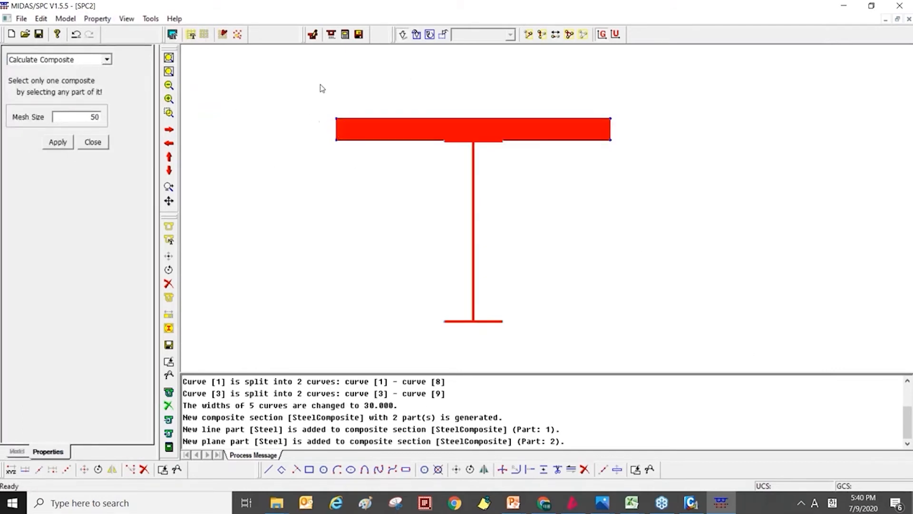
click(57, 143)
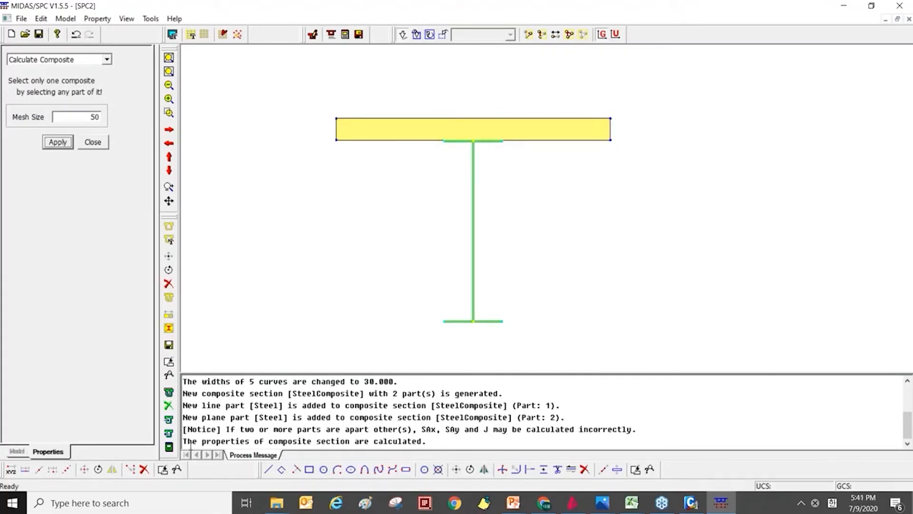
drag(189, 444, 350, 443)
click(491, 439)
click(93, 142)
Review the composite property table of SteelComposite for each individual part and for the combined Steel + Steel entry.
click(98, 19)
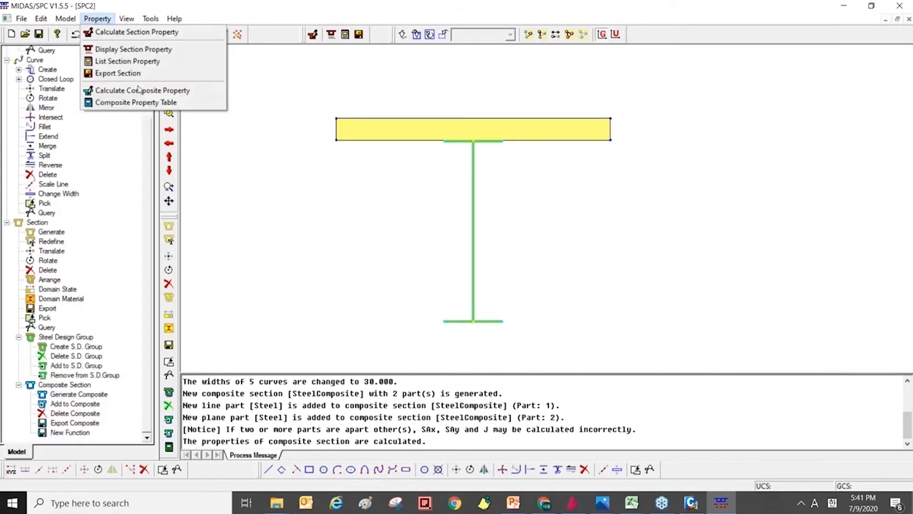
click(208, 110)
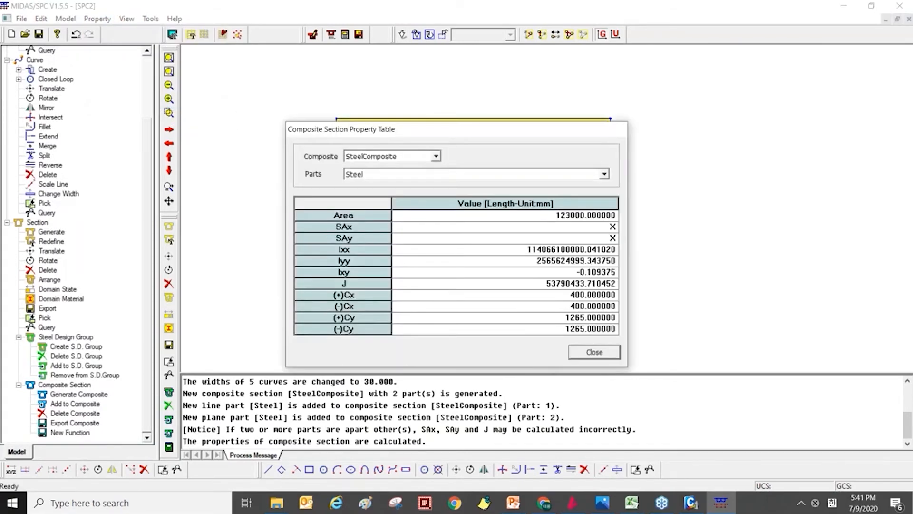
drag(431, 120, 580, 27)
click(754, 83)
click(740, 102)
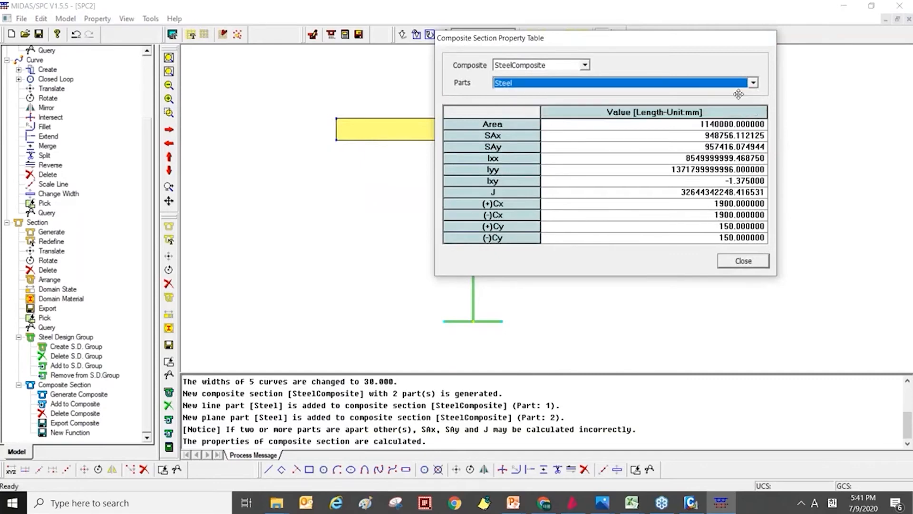
click(756, 83)
click(747, 110)
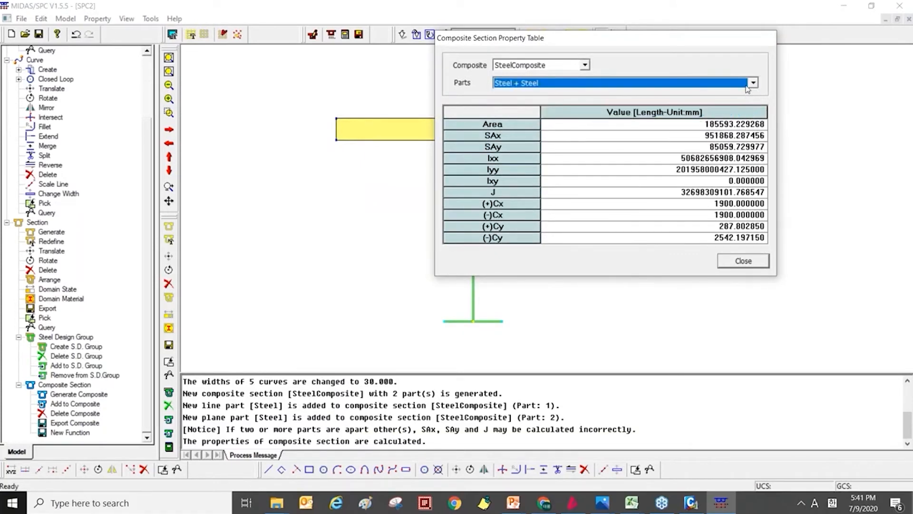
click(753, 83)
click(742, 94)
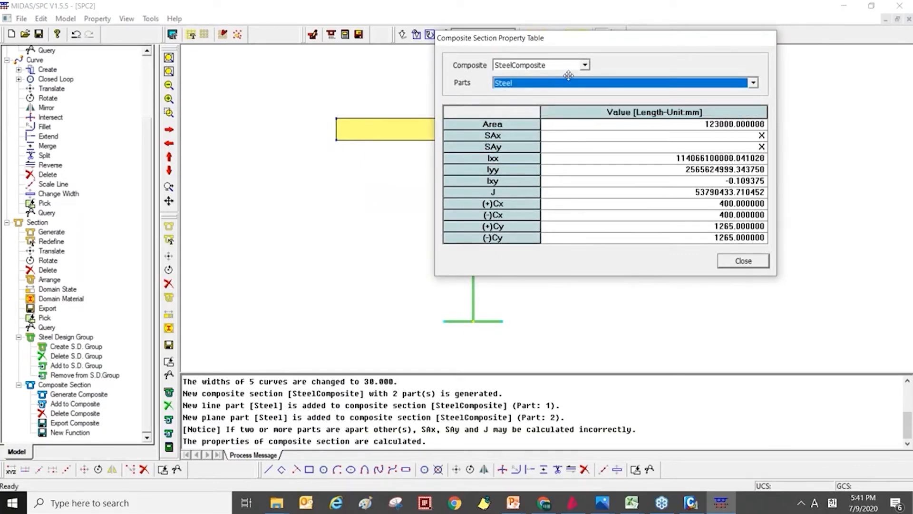
drag(569, 75, 327, 151)
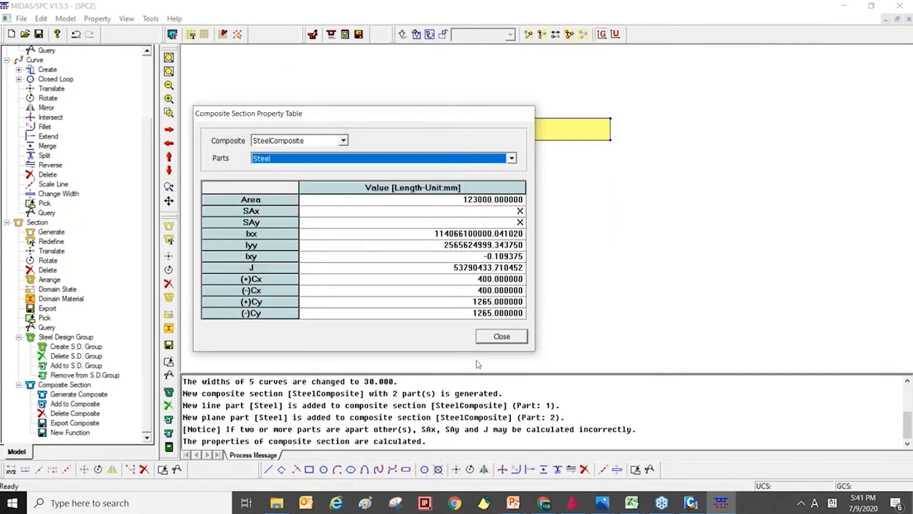
click(500, 337)
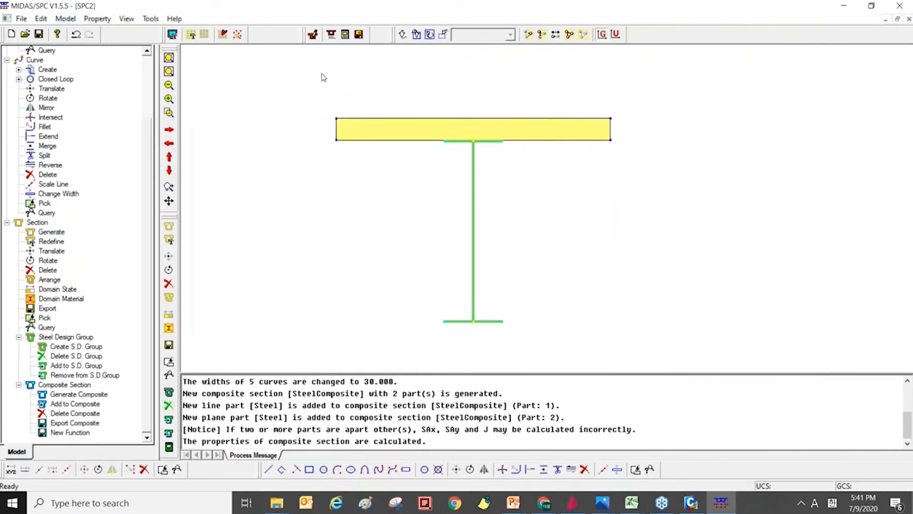
Export the SteelComposite section to the 02.SPC folder as the MIDAS section file Steelc.sec.
click(66, 19)
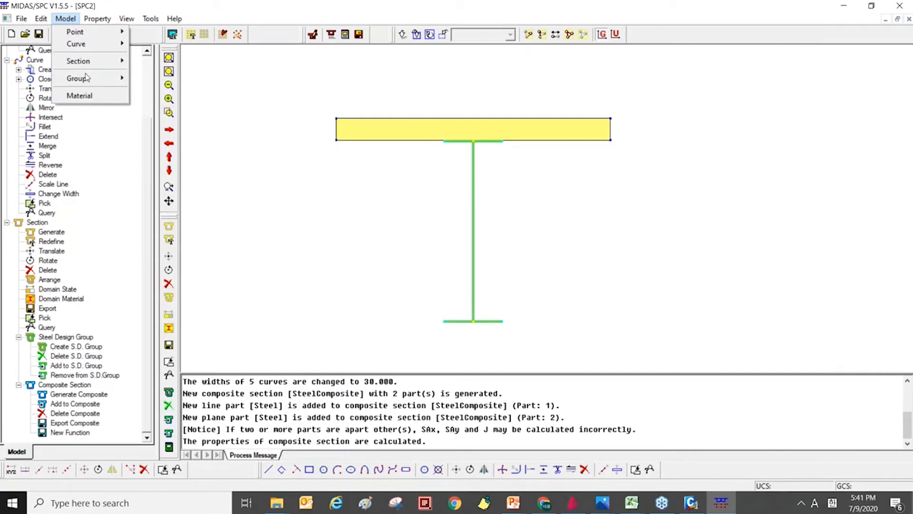
mouse_move(82, 79)
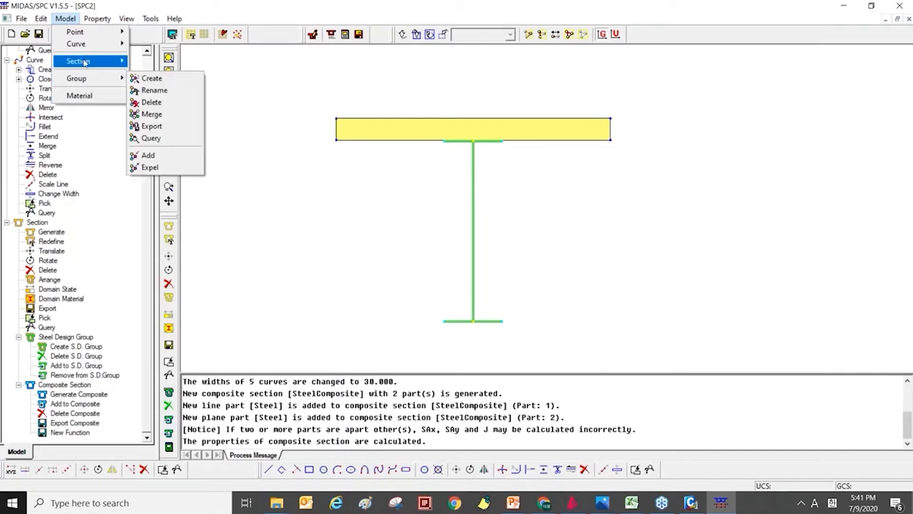
mouse_move(85, 62)
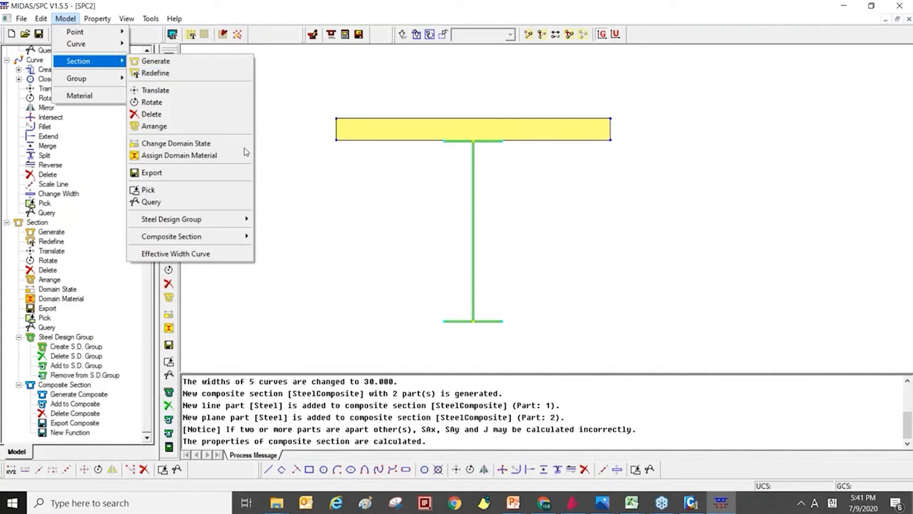
click(209, 245)
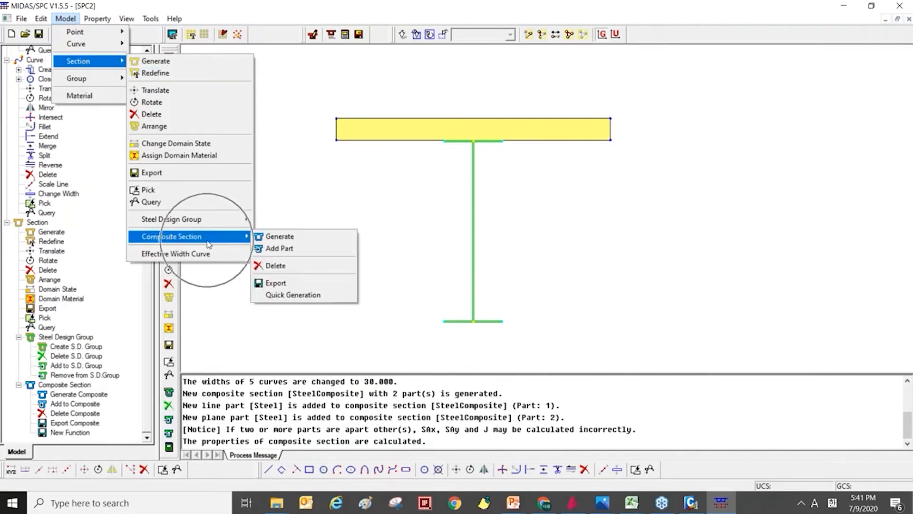
click(279, 284)
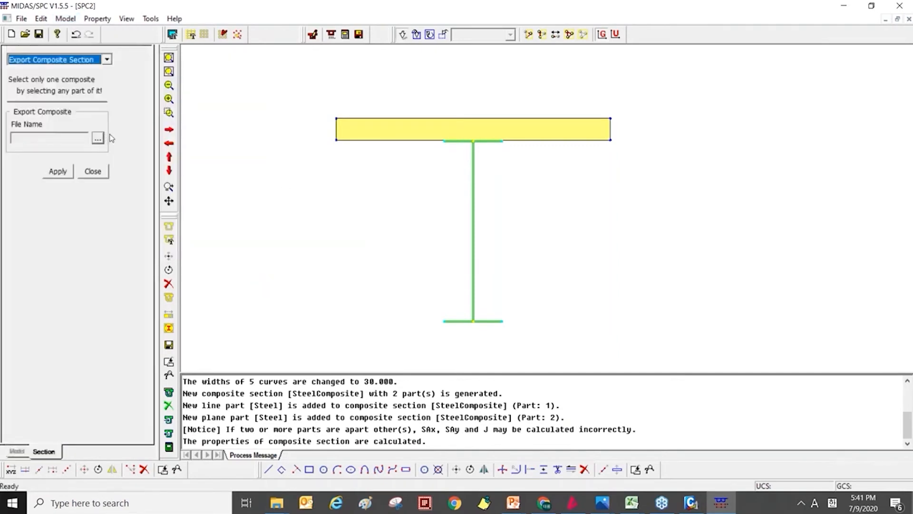
click(102, 141)
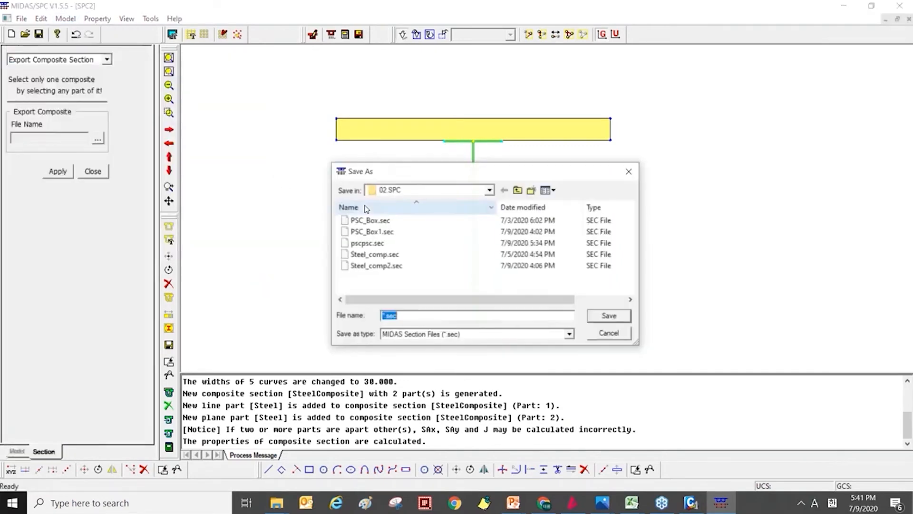
text(Steelc)
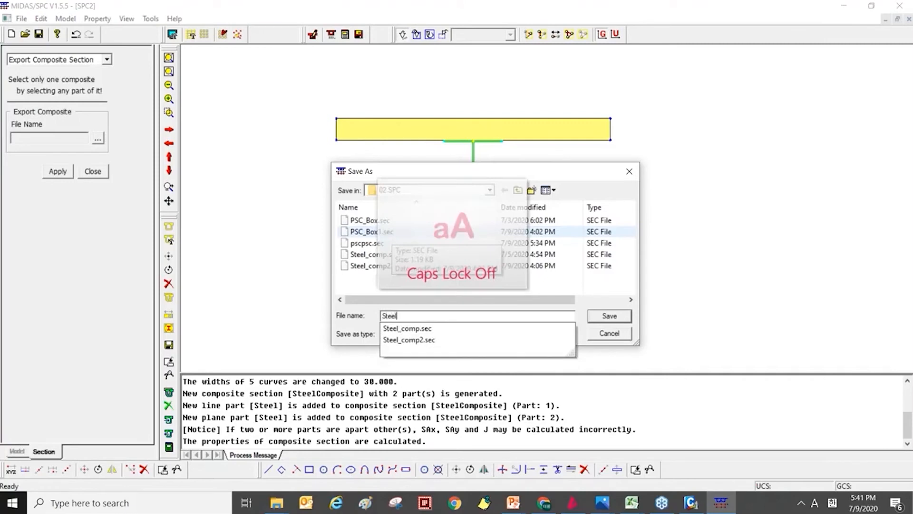
click(610, 315)
click(384, 124)
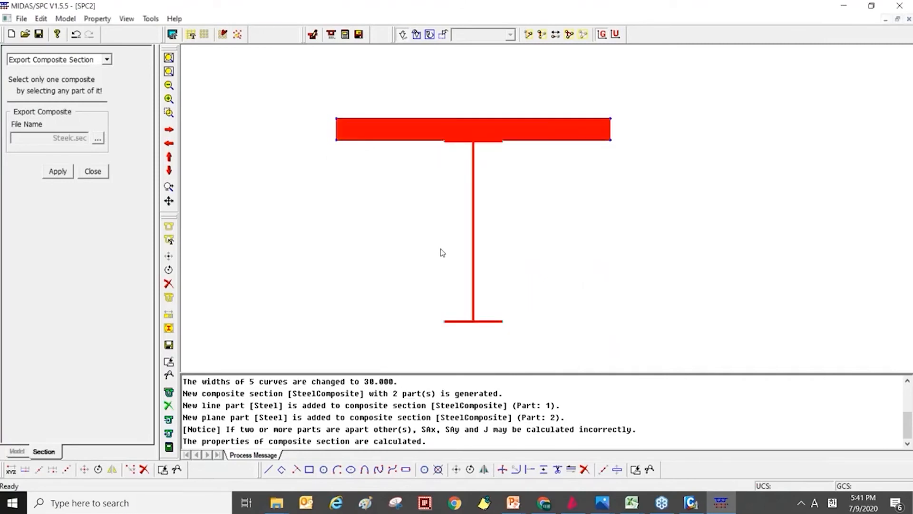
click(58, 171)
Switch to midas Civil and start adding section 7 as a value-defined General Section.
click(691, 502)
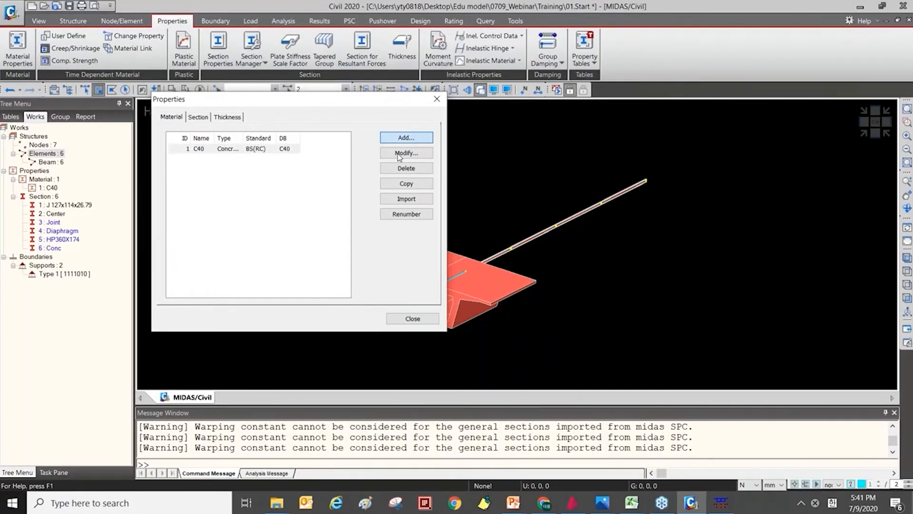
click(644, 471)
click(198, 117)
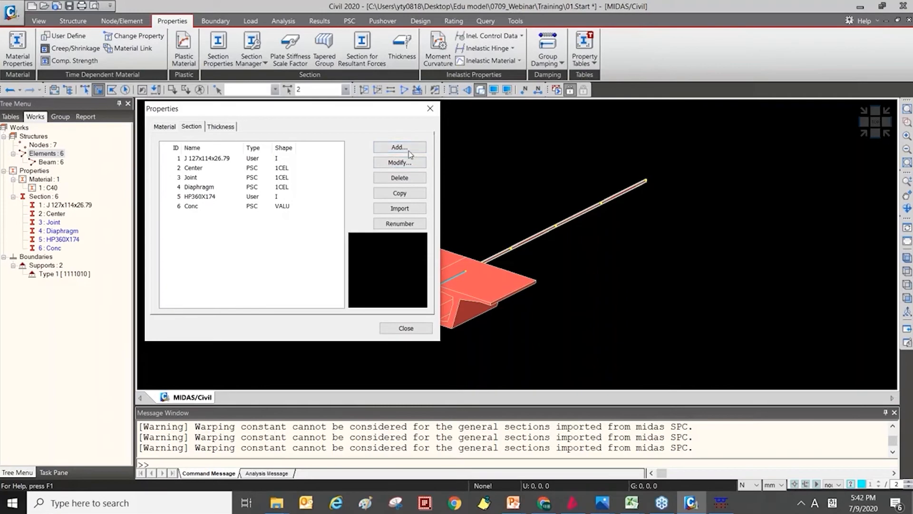
click(389, 145)
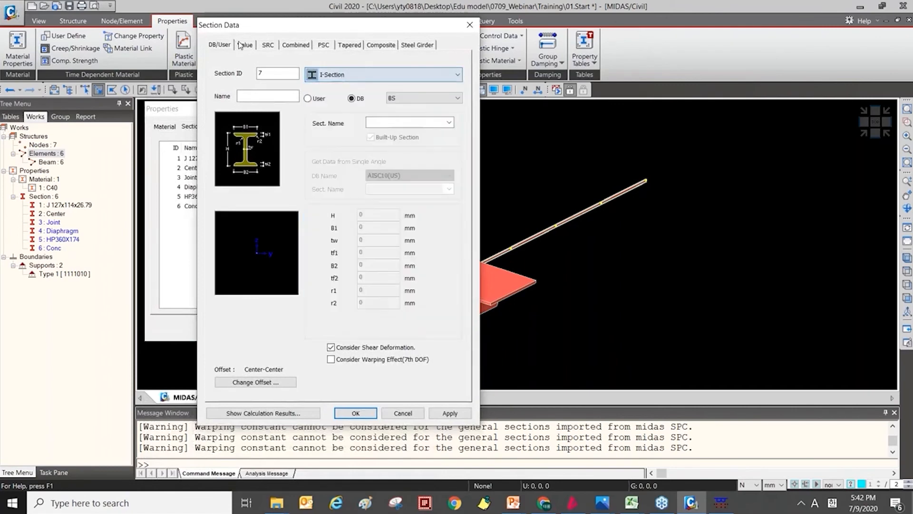
click(245, 45)
click(360, 76)
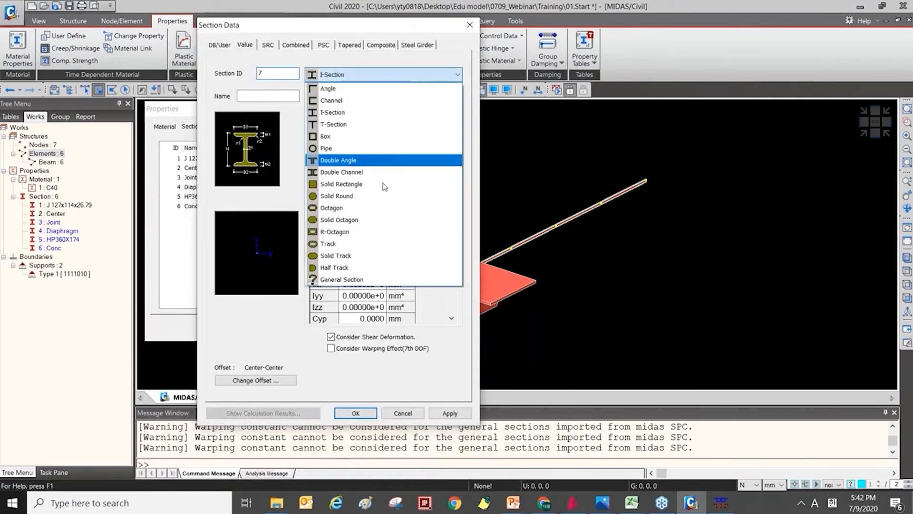
click(373, 281)
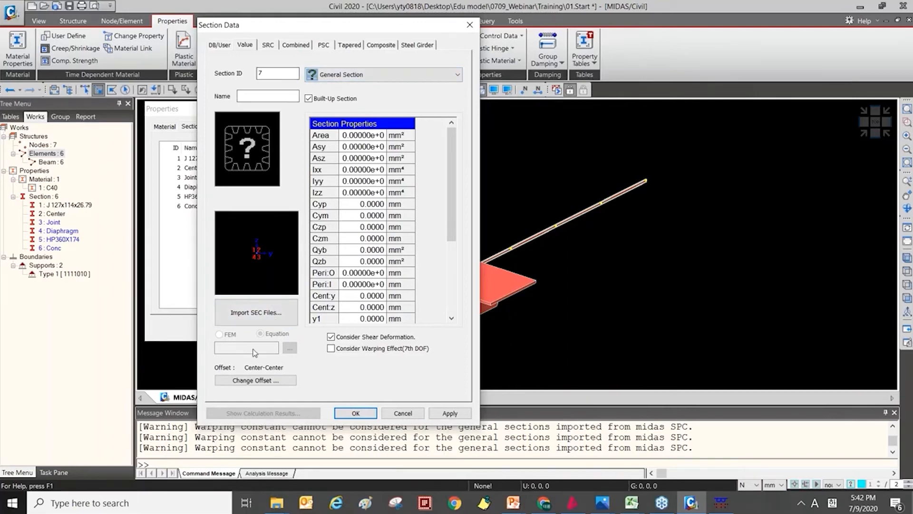
Try to import the MIDAS section file Steelc.sec as a General Section for section 7.
click(259, 312)
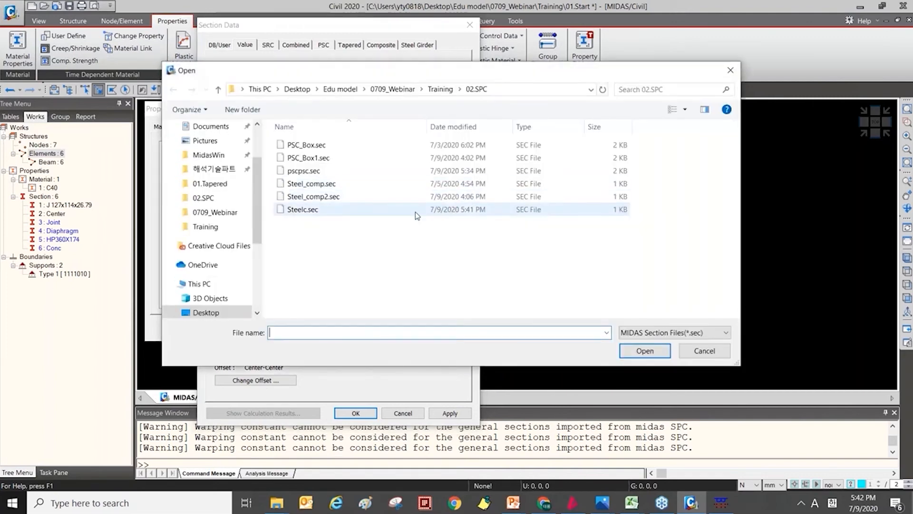
double_click(415, 212)
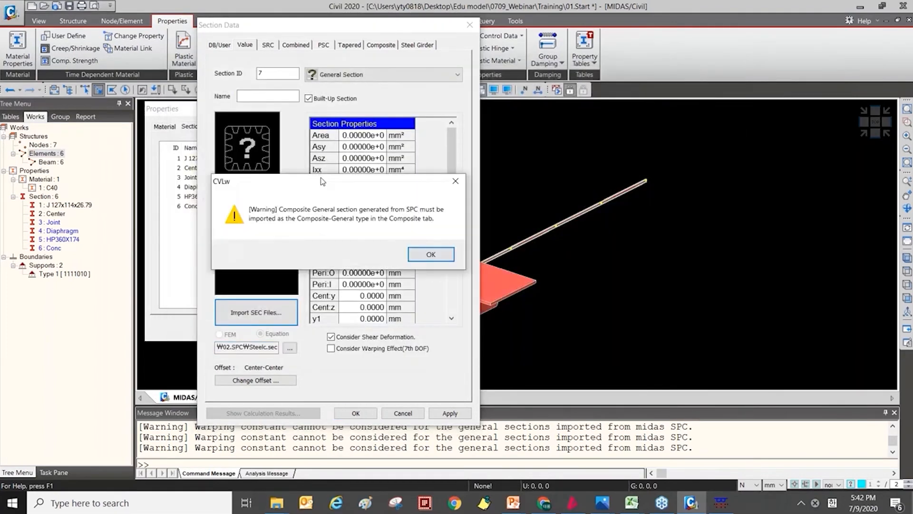
drag(241, 187, 268, 208)
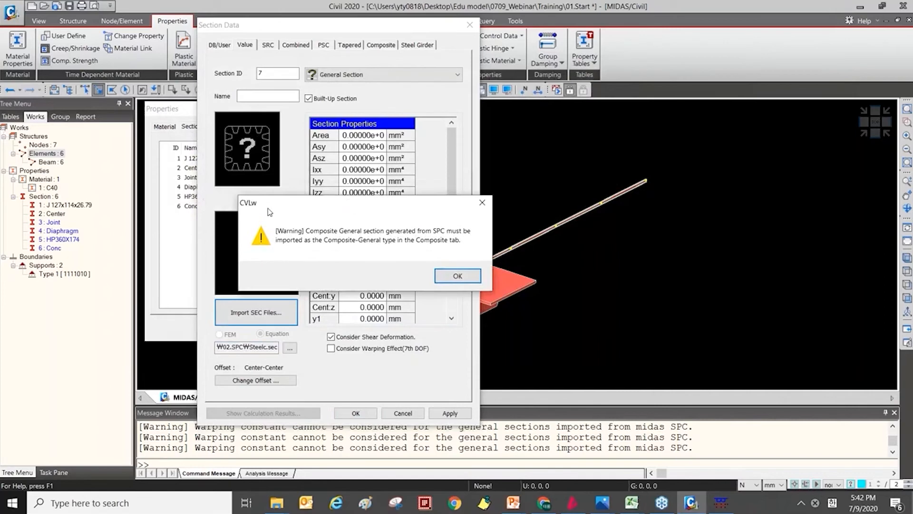
click(467, 276)
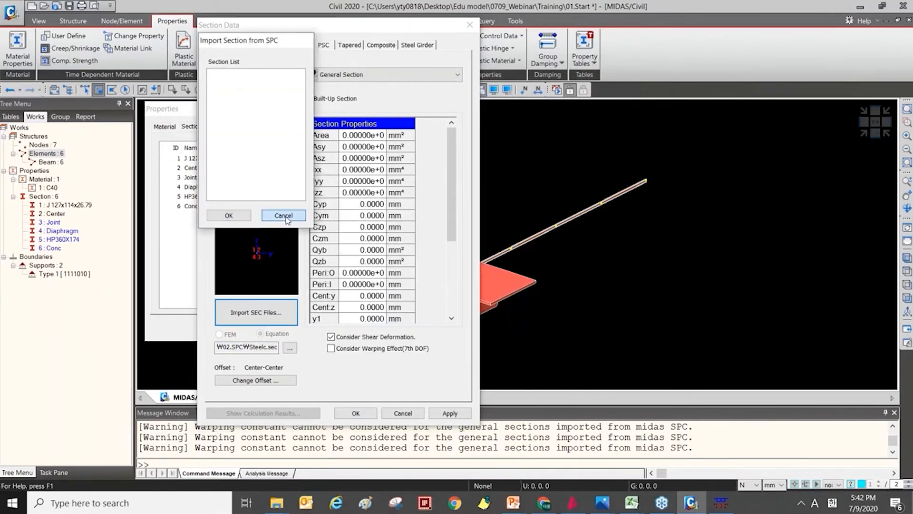
click(286, 215)
Import the Steel section from Steelc.sec as a Composite-General section, and leave the section definition without adding it to the model.
click(382, 45)
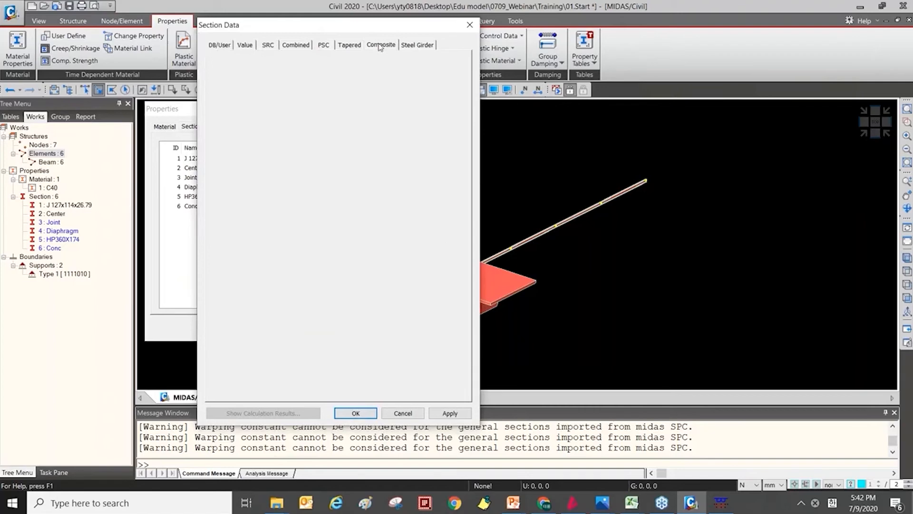
click(412, 98)
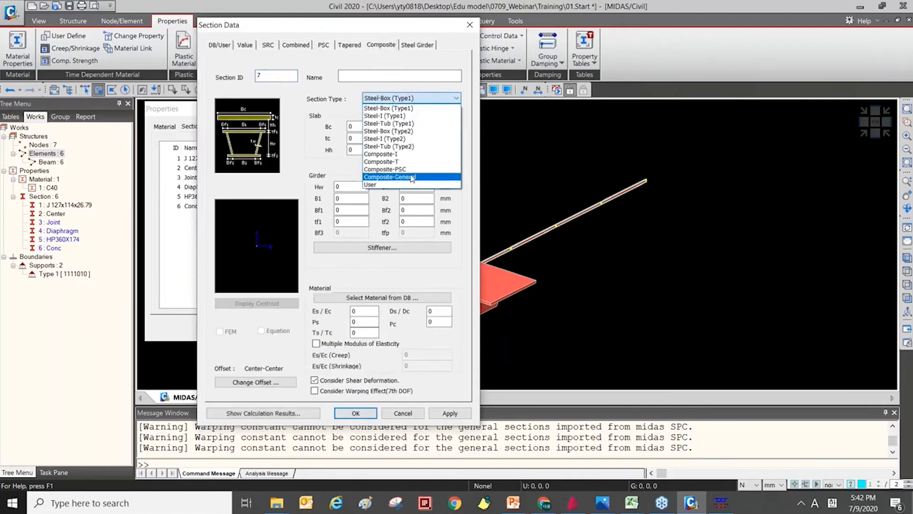
click(414, 177)
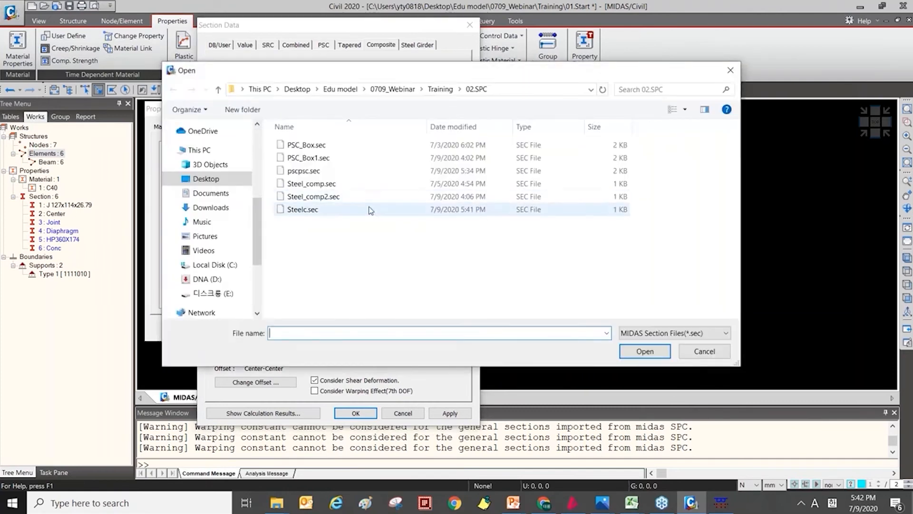
click(371, 211)
double_click(370, 210)
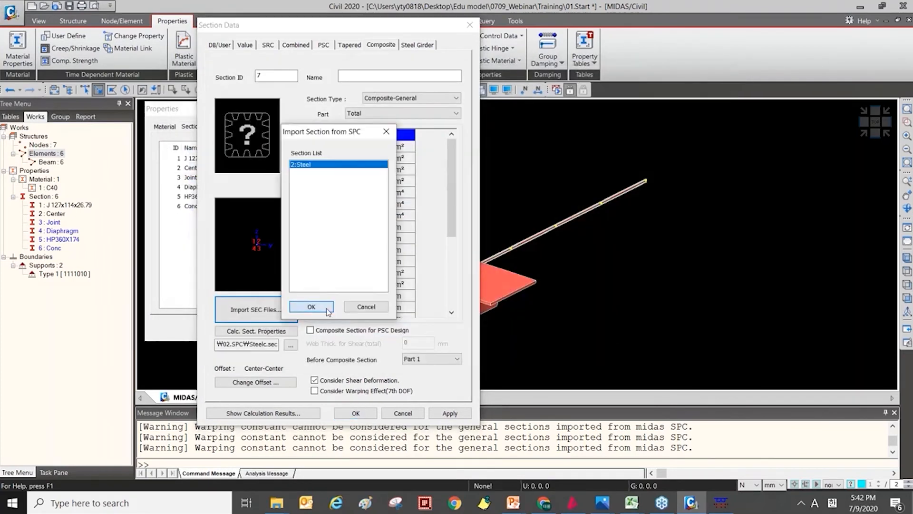
click(311, 307)
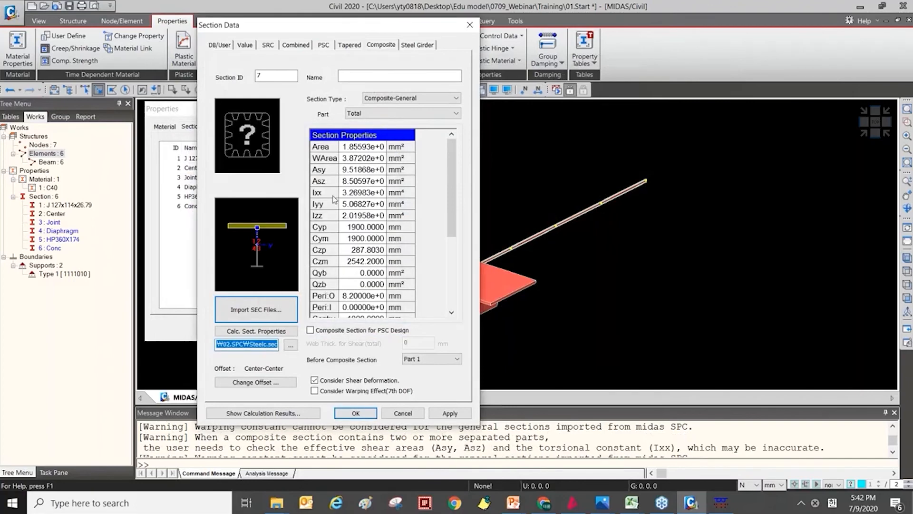
click(402, 413)
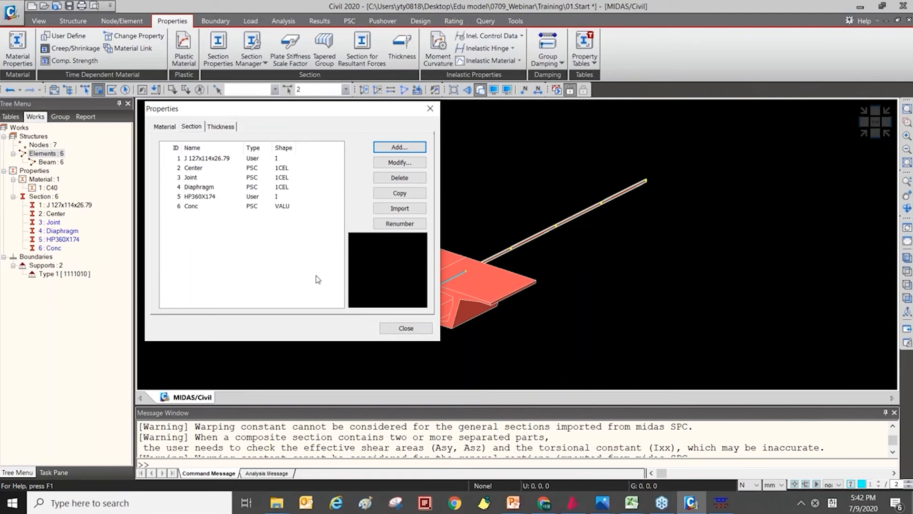
click(406, 328)
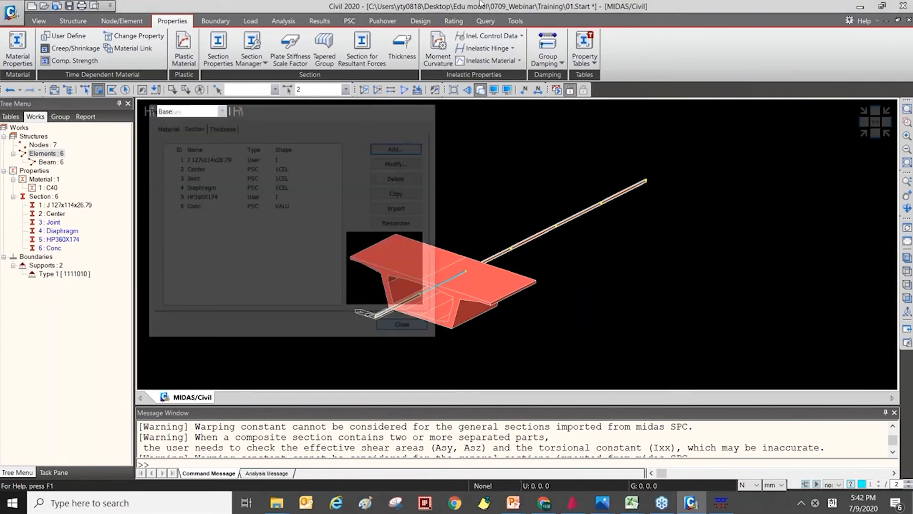
Open the model 03.Example(SectionManager)_R0.mcb from the Training folder without saving the changes to 01.Start.mcb.
click(515, 20)
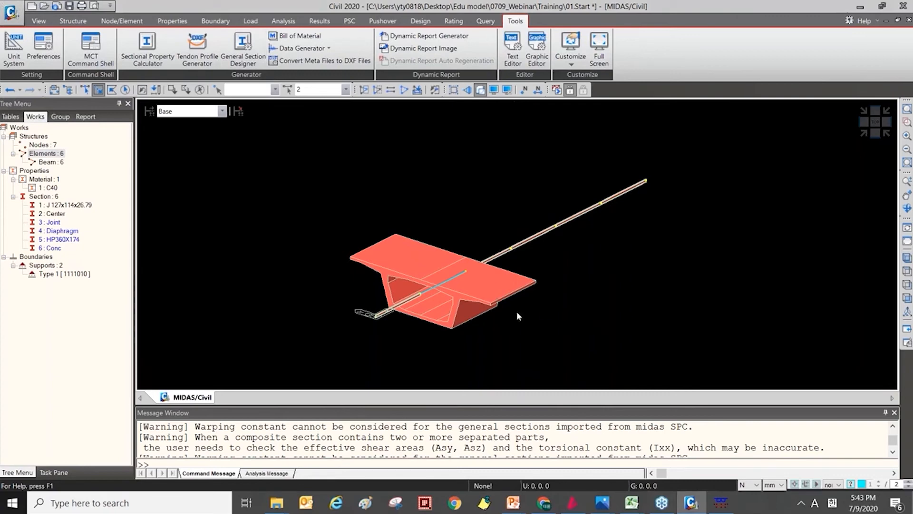
key(ctrl+o)
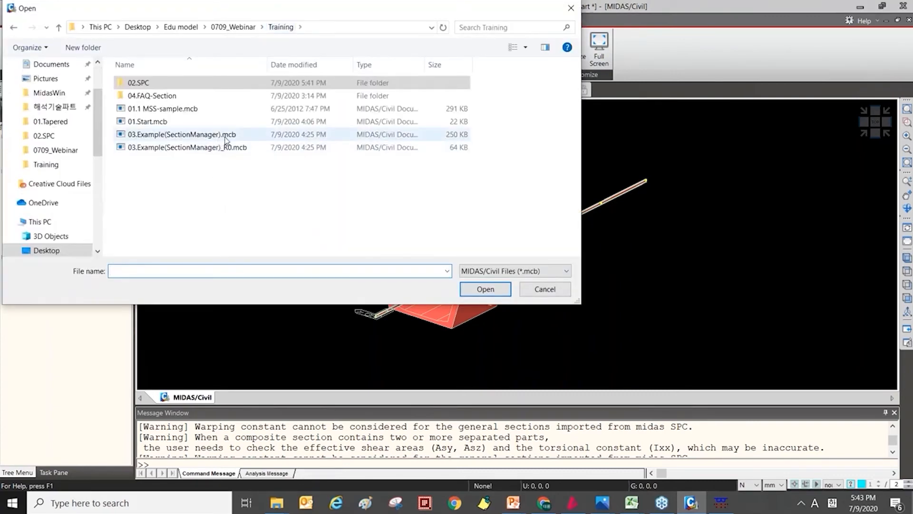
click(231, 149)
double_click(230, 148)
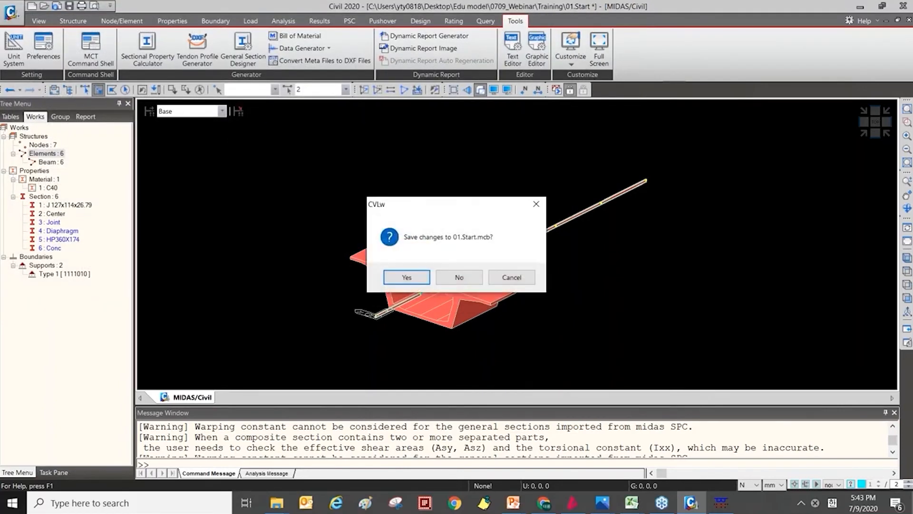
click(459, 278)
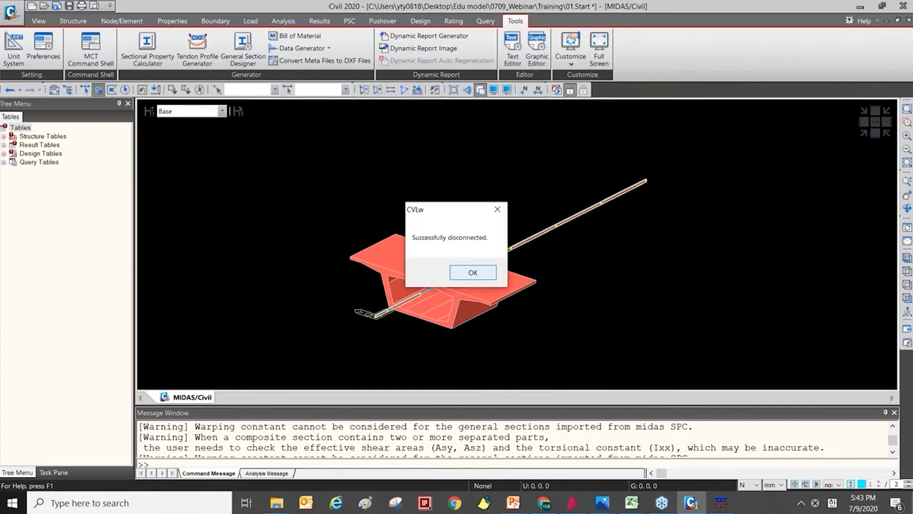
click(464, 275)
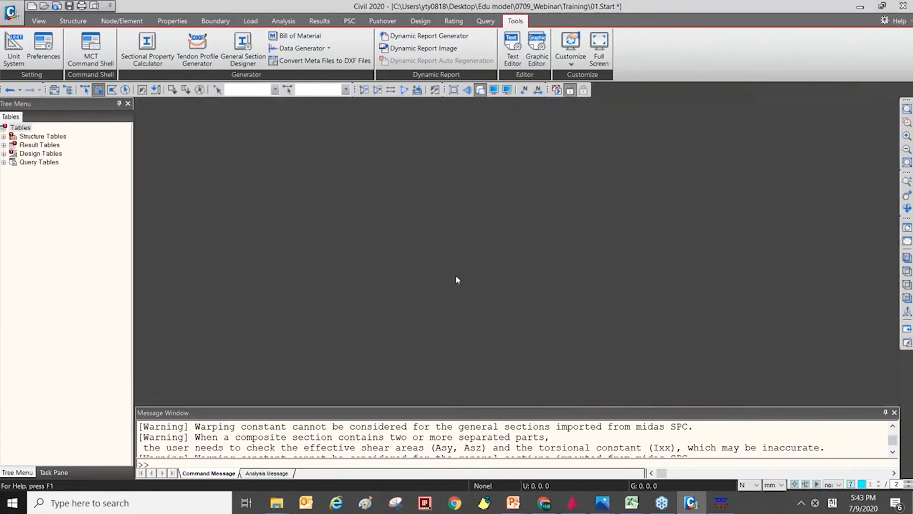
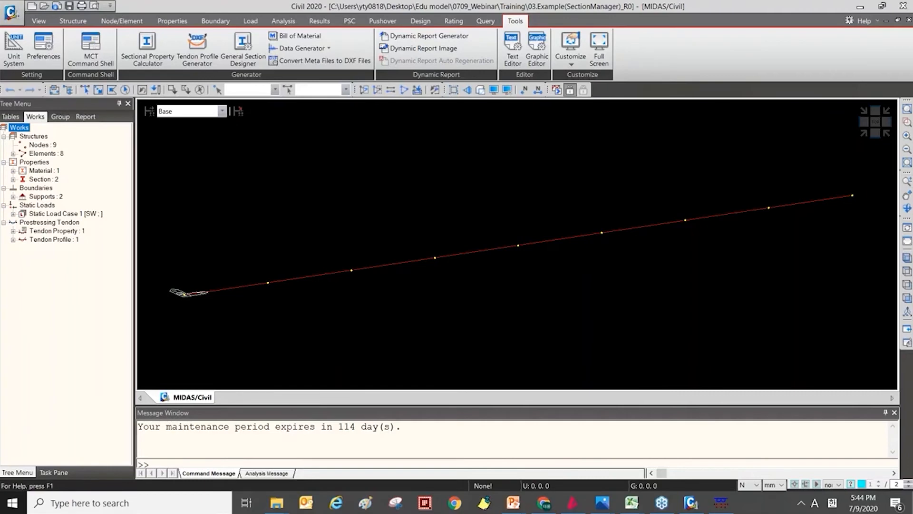
Display the girder elements as shaded solid sections and inspect the stepped shape along the span.
click(215, 21)
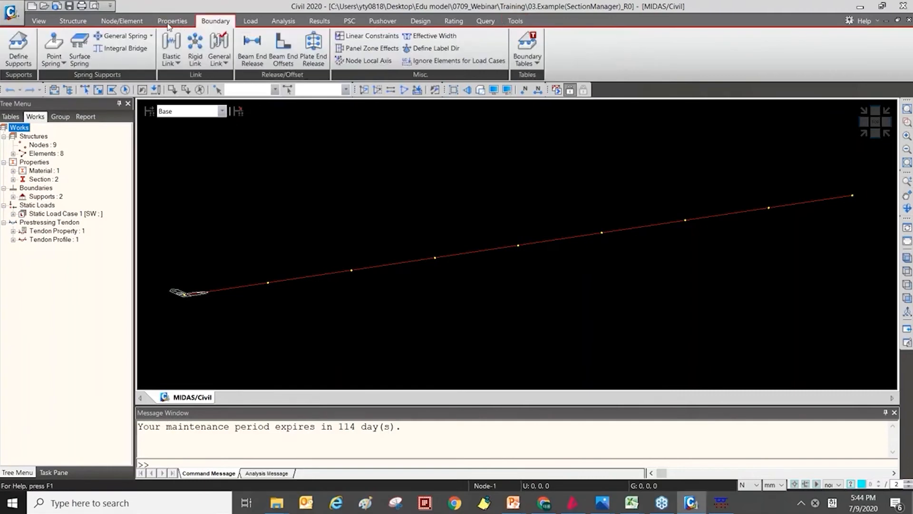
click(171, 22)
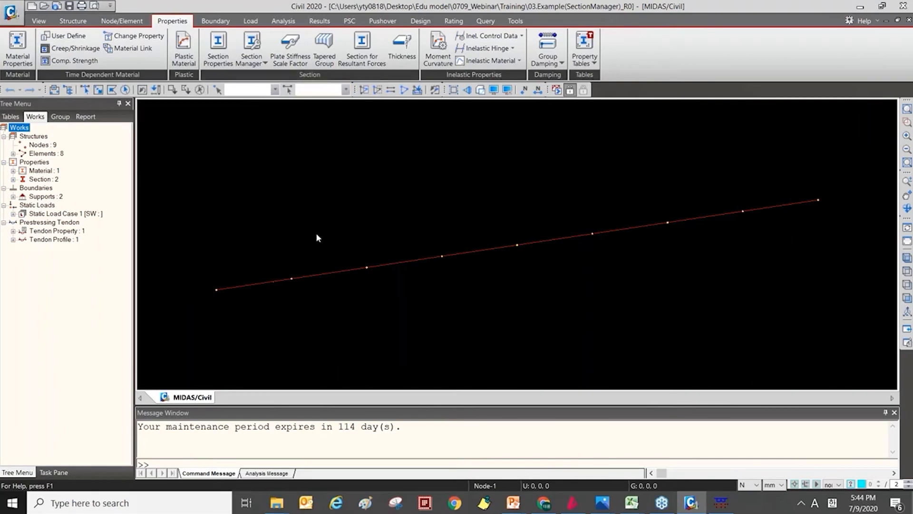
key(ctrl+h)
middle_drag(389, 214, 391, 212)
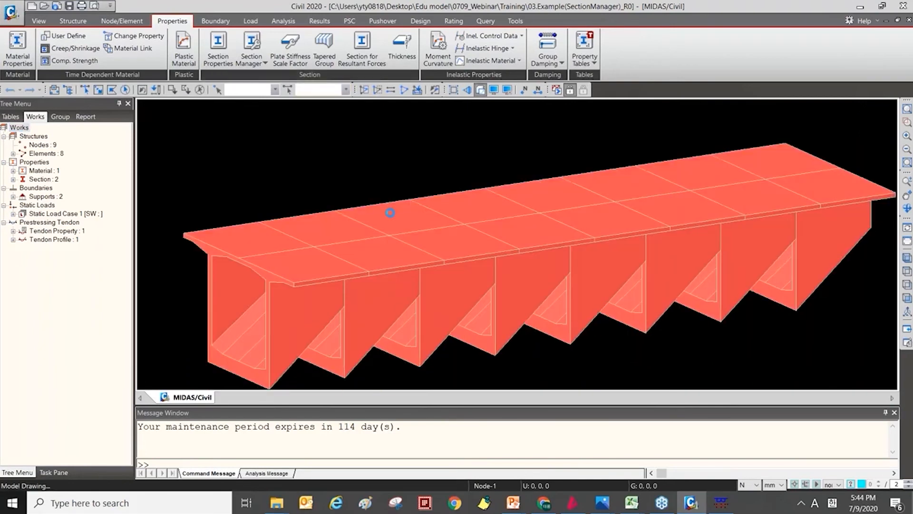
scroll(392, 212, down, 2)
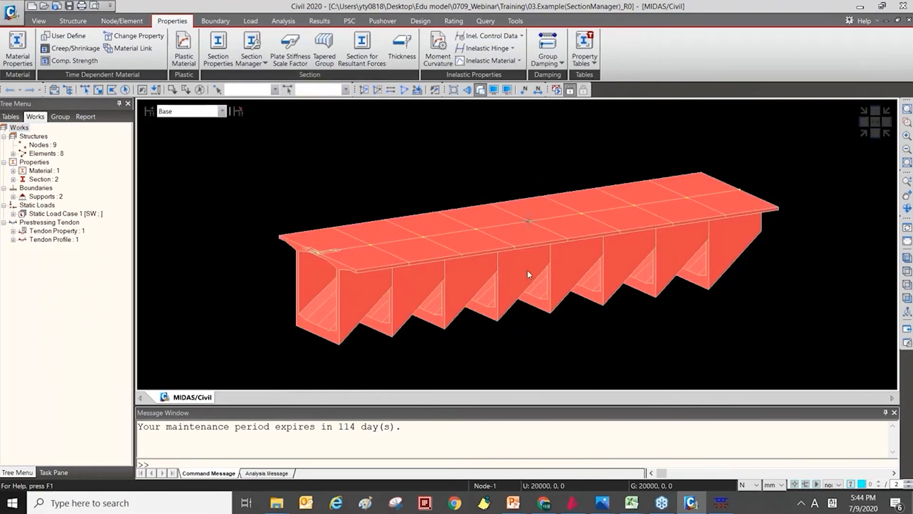
ctrl+middle_drag(565, 285, 412, 289)
middle_drag(316, 310, 322, 310)
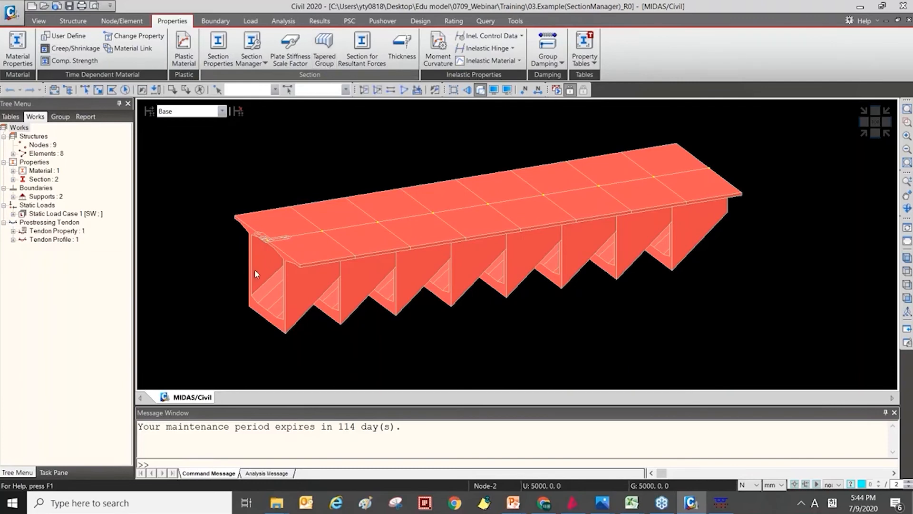
Start a tapered section group named TG and assign all elements, 1to8, to it.
click(324, 63)
drag(134, 239, 167, 240)
scroll(108, 275, down, 3)
scroll(108, 275, down, 2)
scroll(108, 275, up, 3)
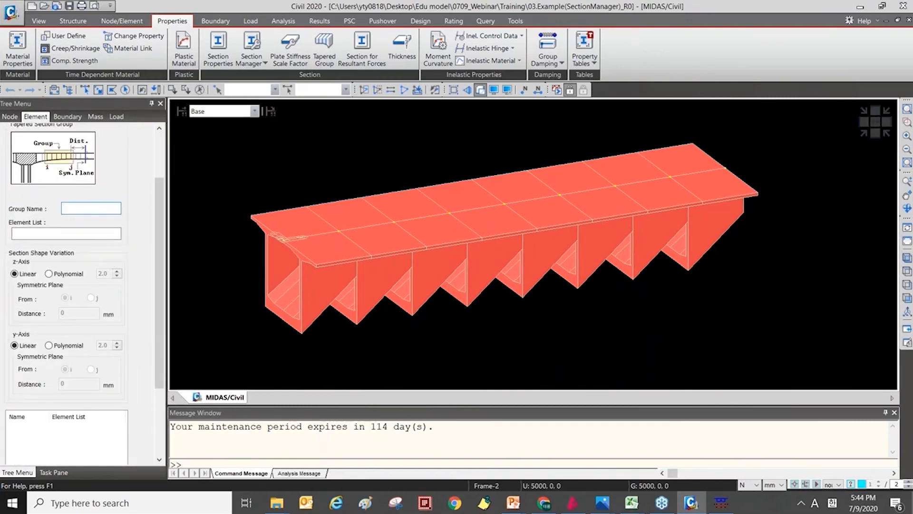
scroll(108, 254, up, 3)
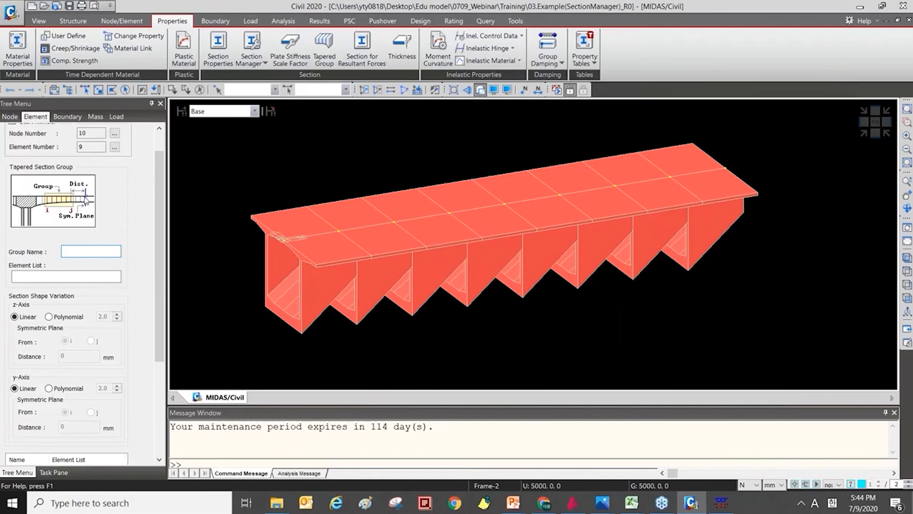
key(Caps_Lock)
text(TG)
key(Tab)
scroll(272, 223, down, 3)
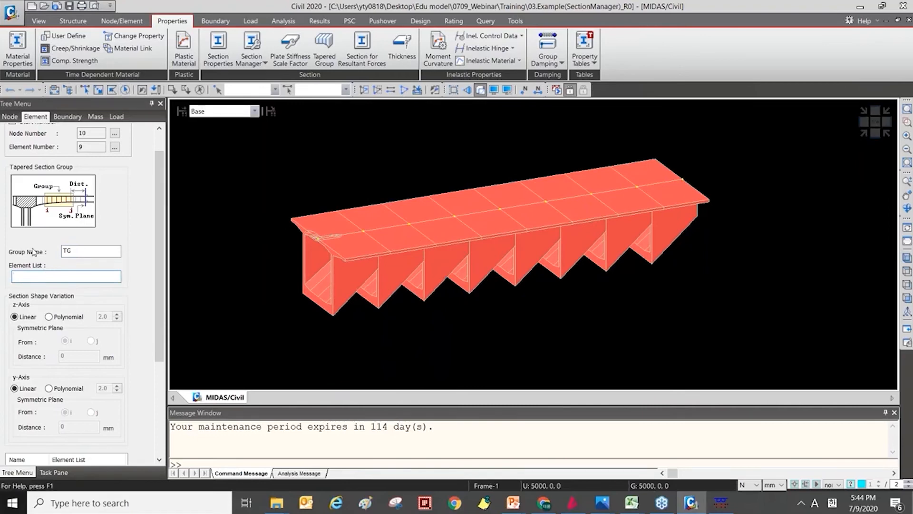
click(125, 89)
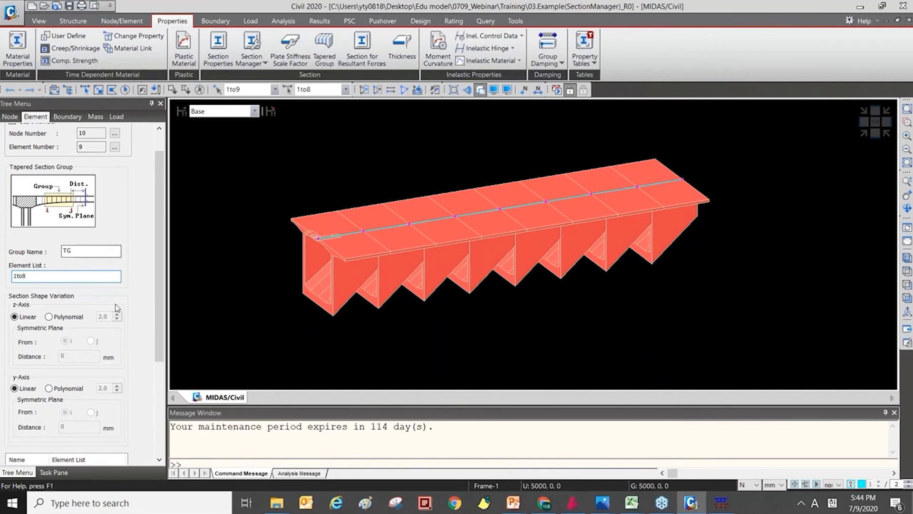
Add the tapered group TG with linear section shape variation for both the z-axis and y-axis.
scroll(126, 302, down, 5)
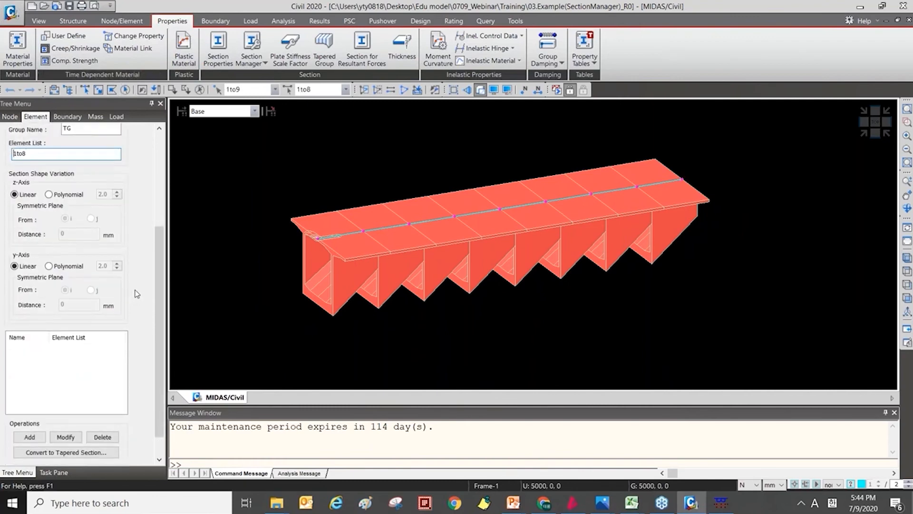
scroll(137, 293, up, 1)
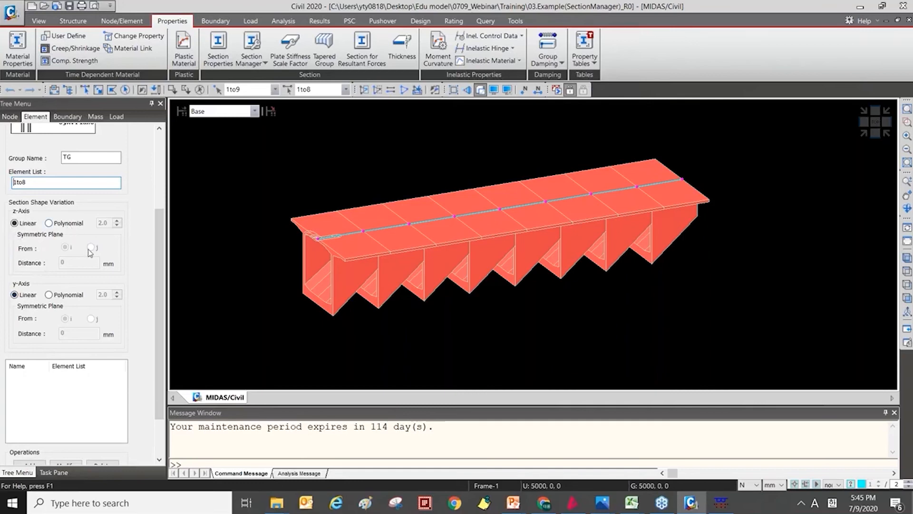
scroll(74, 232, down, 2)
scroll(30, 182, up, 1)
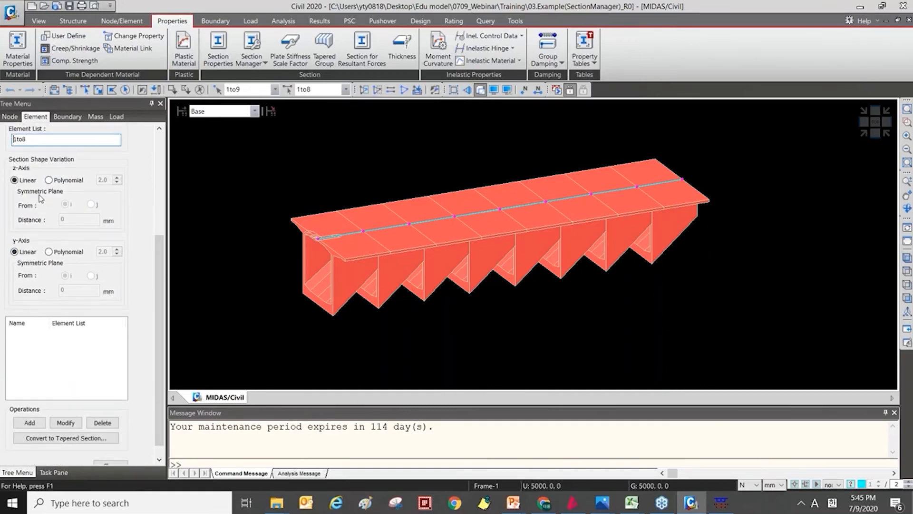
click(29, 423)
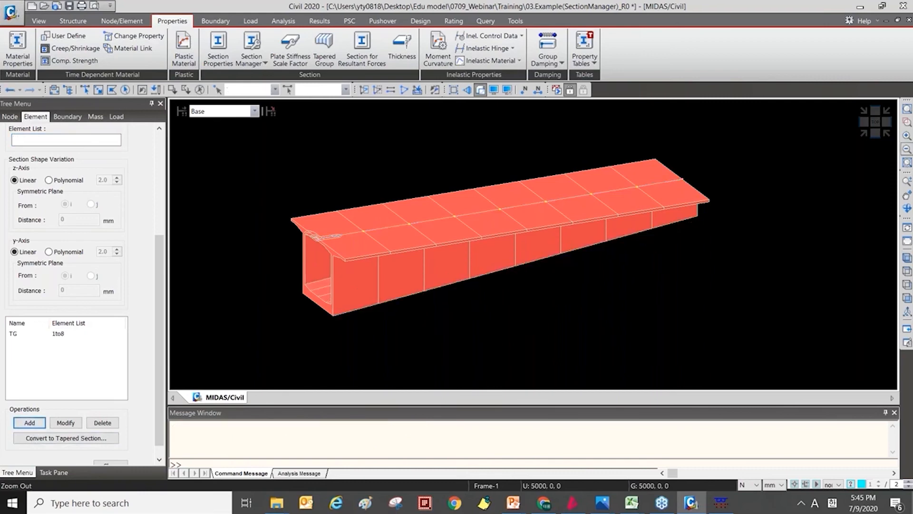
Examine the linearly tapered girder from the front and in perspective.
click(876, 134)
scroll(821, 219, down, 1)
ctrl+middle_drag(579, 259, 575, 279)
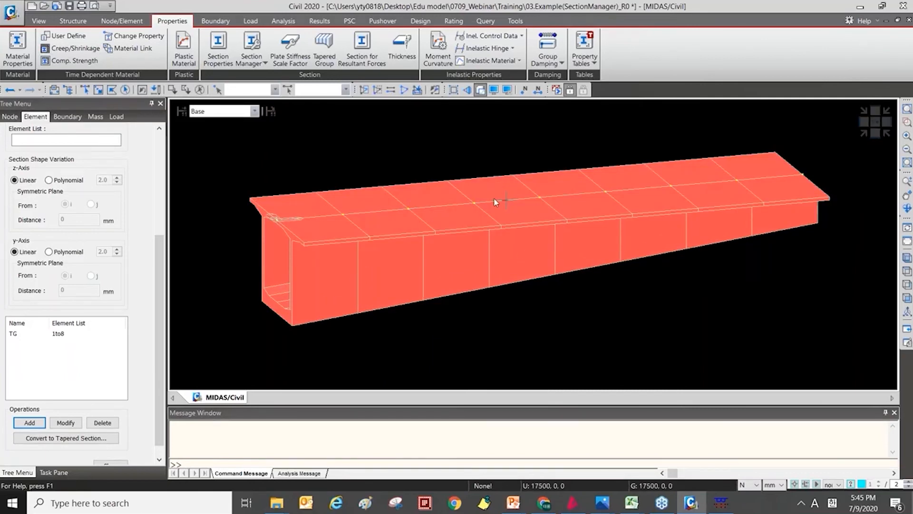
middle_drag(476, 221, 437, 223)
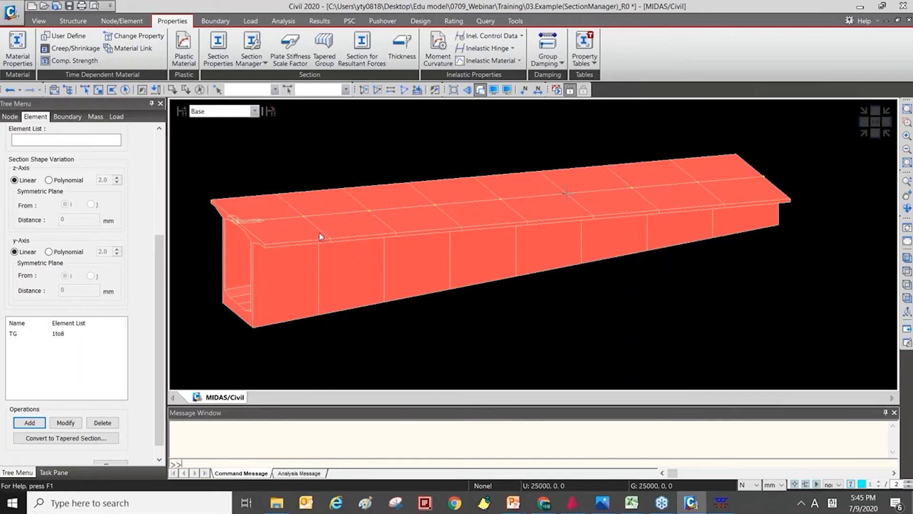
scroll(127, 284, up, 2)
scroll(174, 279, down, 1)
scroll(488, 261, up, 4)
scroll(428, 287, down, 5)
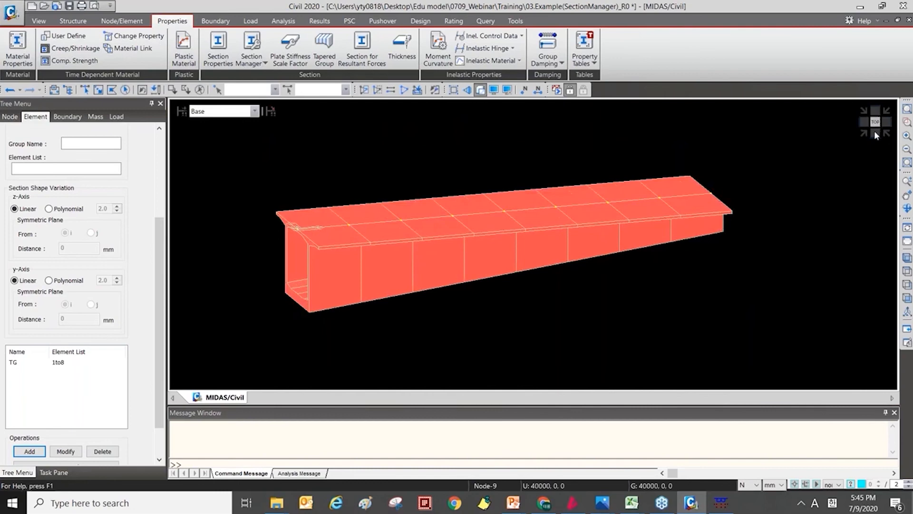
click(876, 135)
Modify group TG to a polynomial z-axis variation of order 2 with the symmetric plane from i.
click(29, 362)
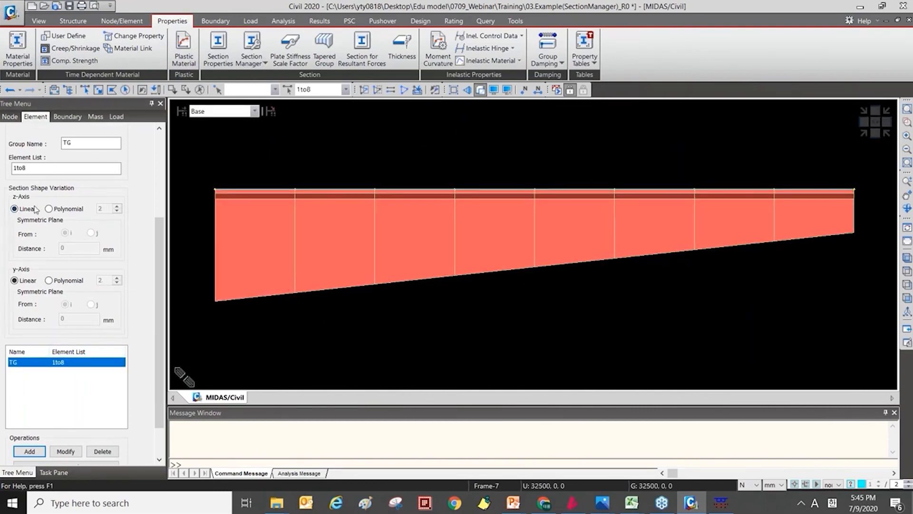
ctrl+middle_drag(475, 247, 491, 256)
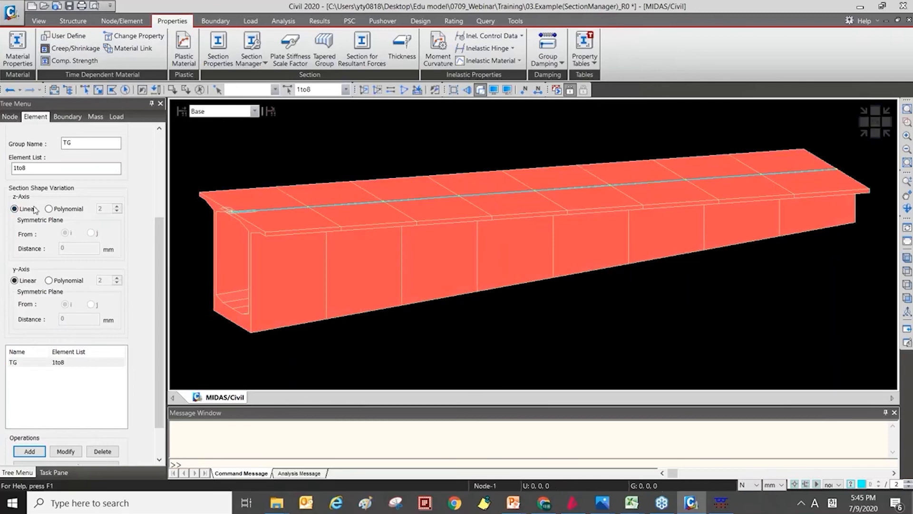
click(48, 209)
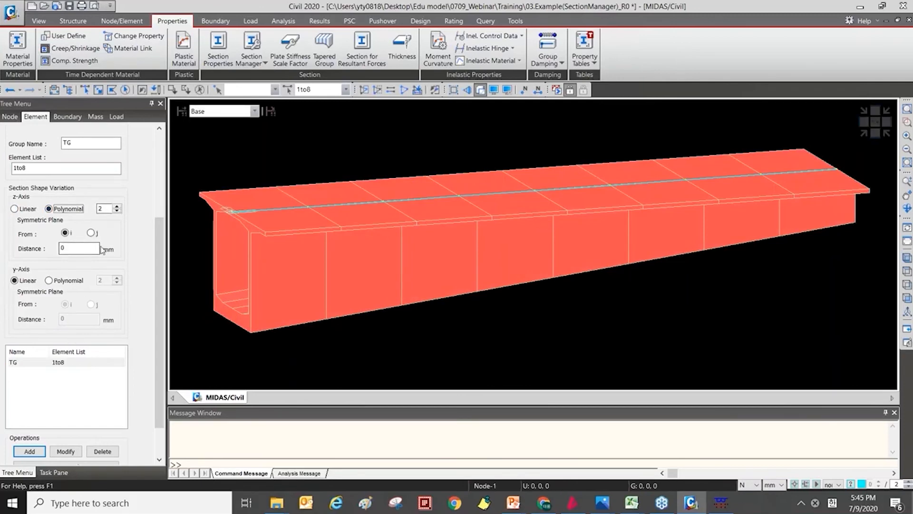
click(76, 362)
click(68, 209)
click(66, 451)
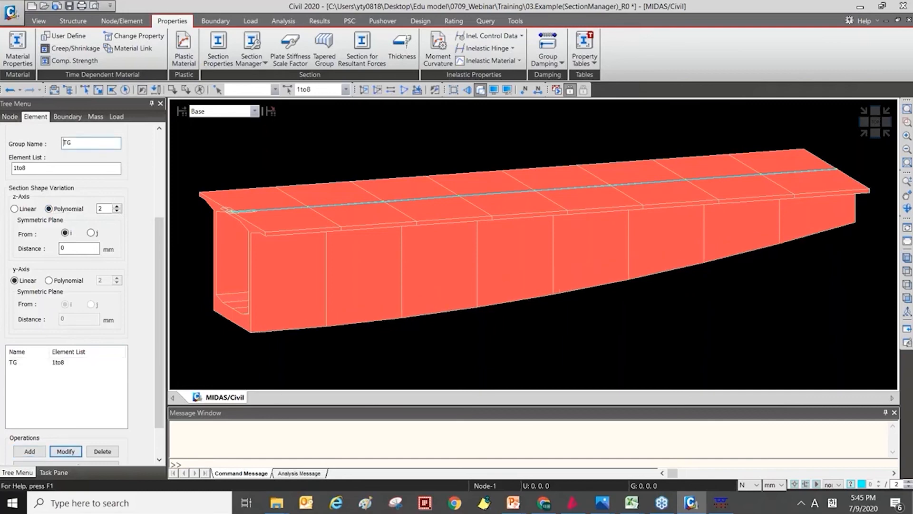
Change the symmetric plane of group TG's z-axis variation to the j end.
click(875, 133)
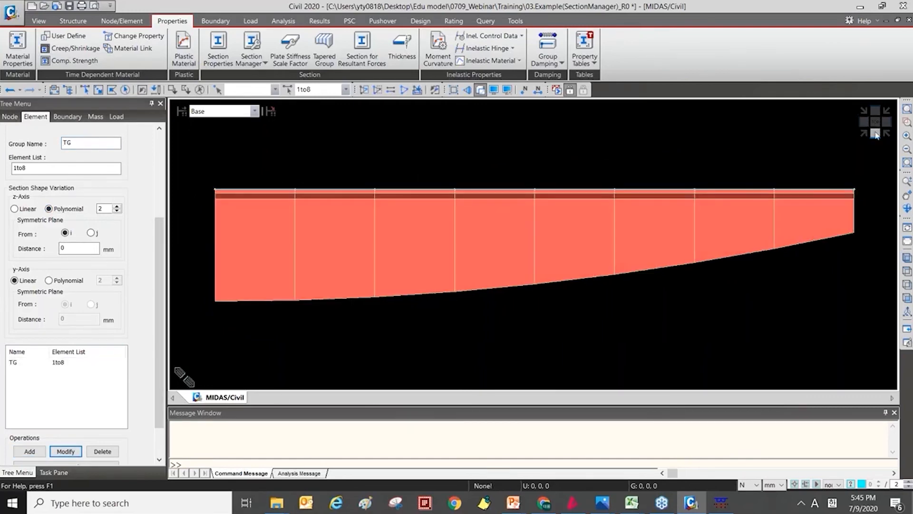
click(66, 363)
click(90, 233)
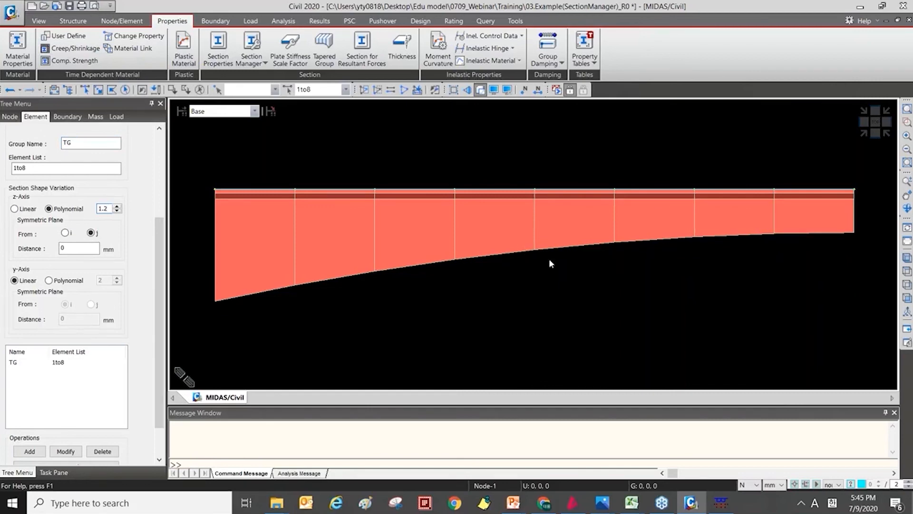
Modify group TG with a z-axis polynomial order of 1.2.
click(54, 363)
double_click(102, 208)
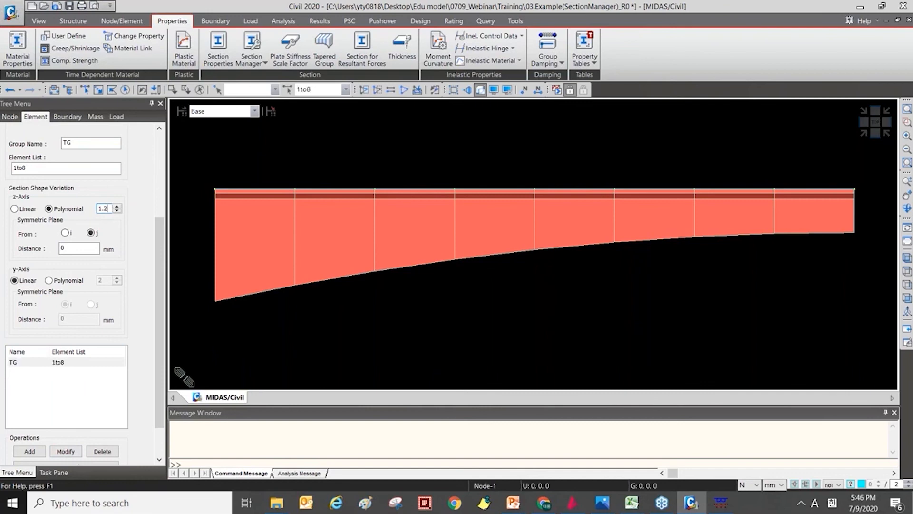
click(65, 451)
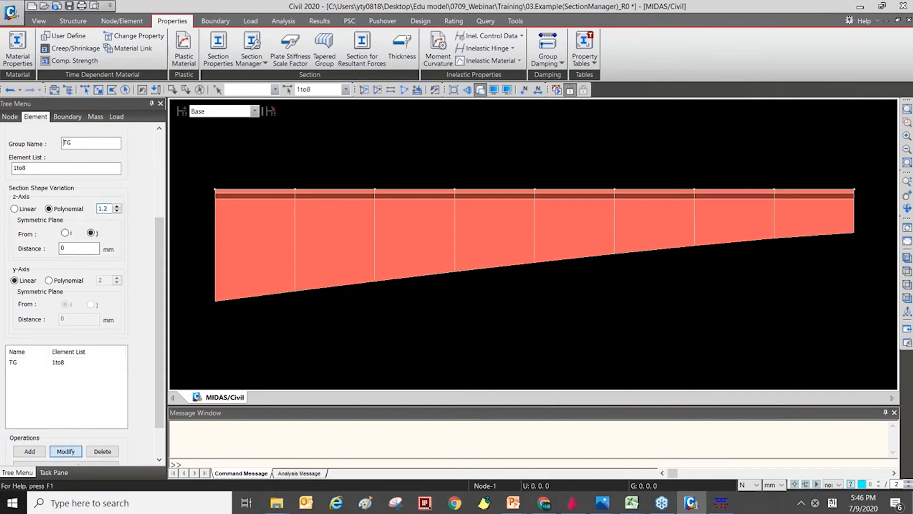
Set group TG's z-axis polynomial order to 2, apply it and check the girder profile from the front.
scroll(571, 300, down, 3)
click(907, 258)
middle_drag(451, 255, 369, 268)
double_click(102, 208)
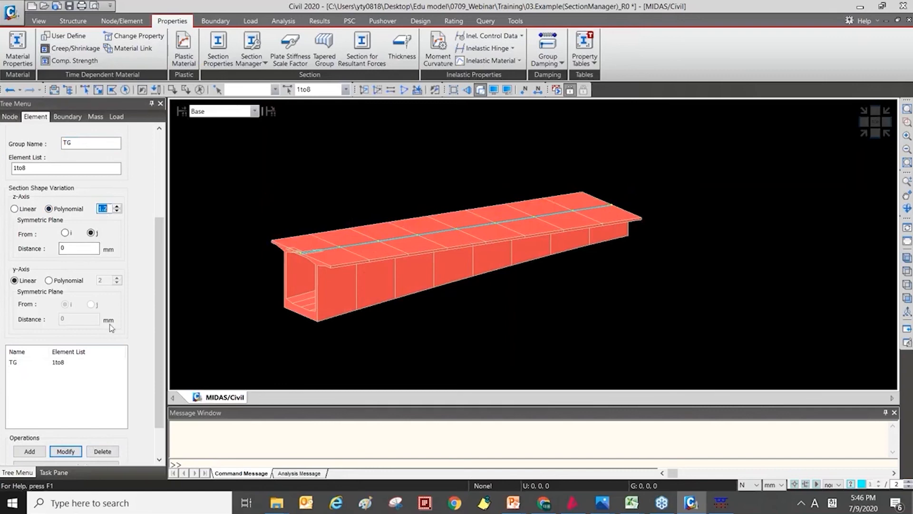
text(2)
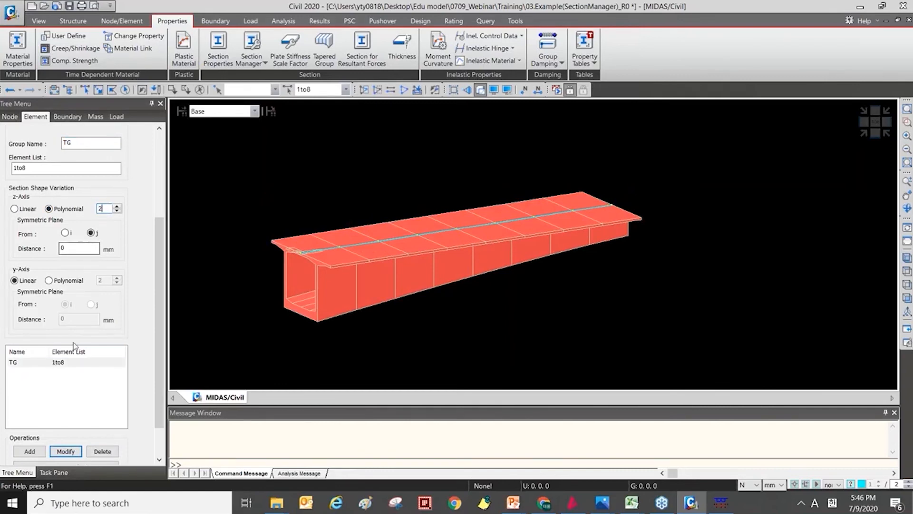
click(74, 453)
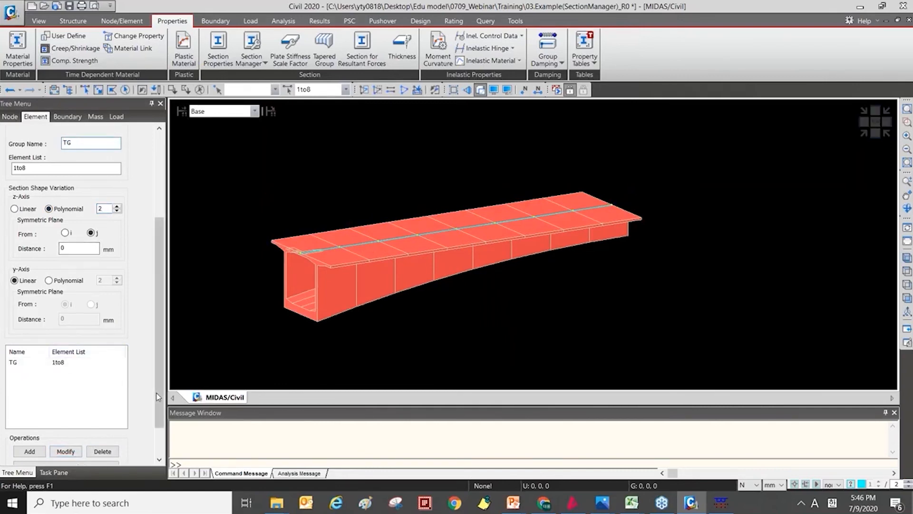
drag(157, 394, 157, 419)
click(875, 133)
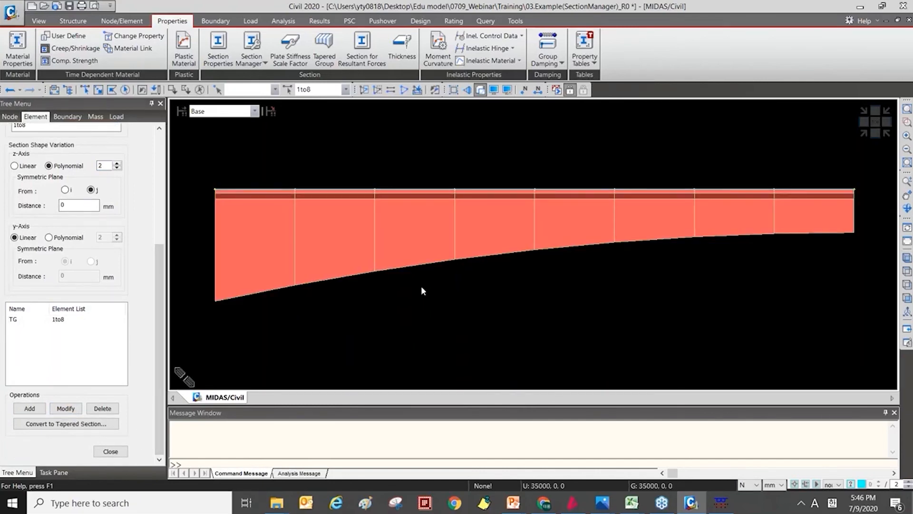
Show a second tree menu with the works list to review the sections and the tapered section group.
right_click(712, 92)
click(732, 106)
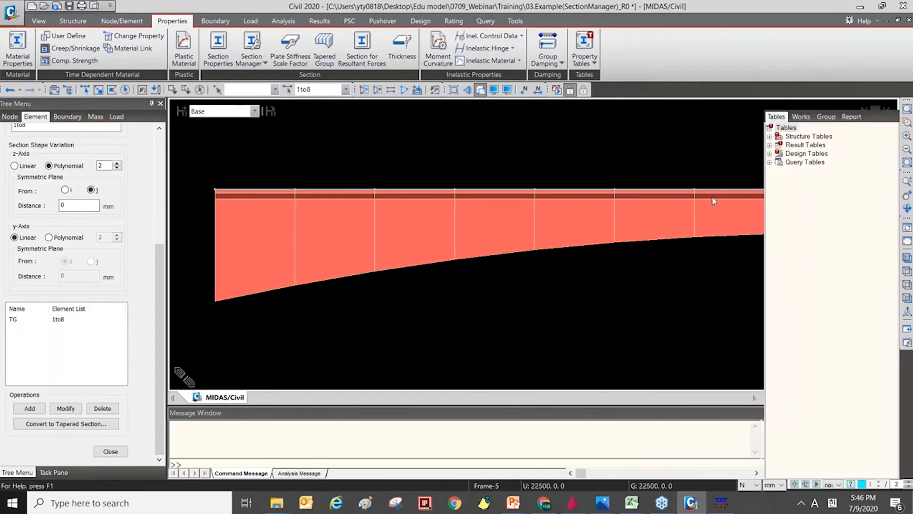
click(801, 117)
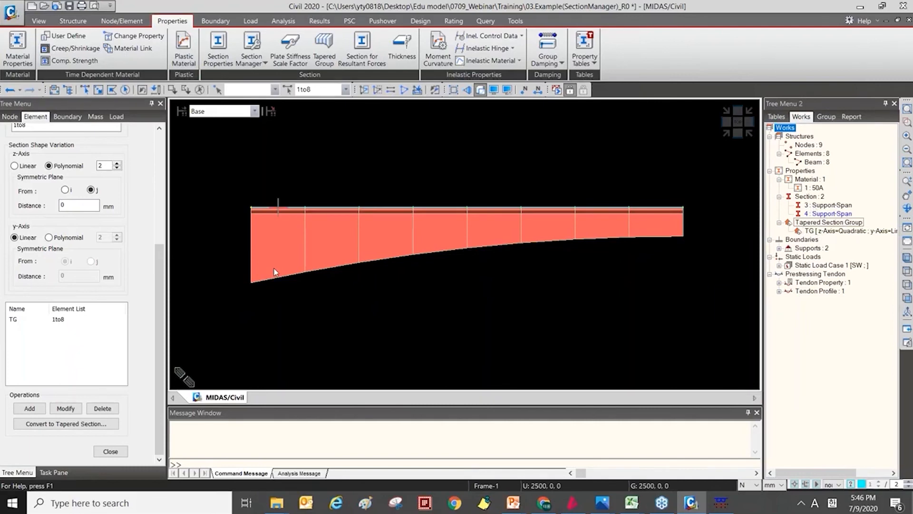
mouse_move(275, 272)
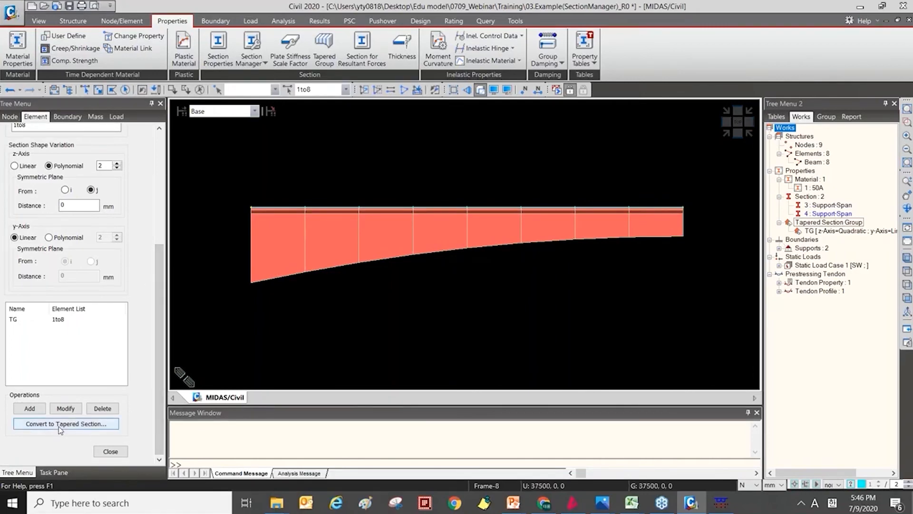
Convert group TG to tapered sections with new start section number 21 and start suffix number 21.
click(45, 319)
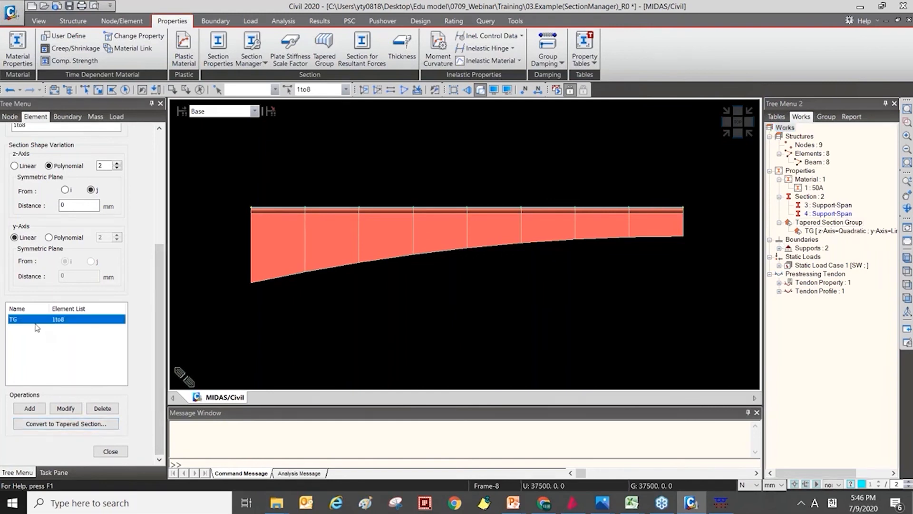
click(58, 427)
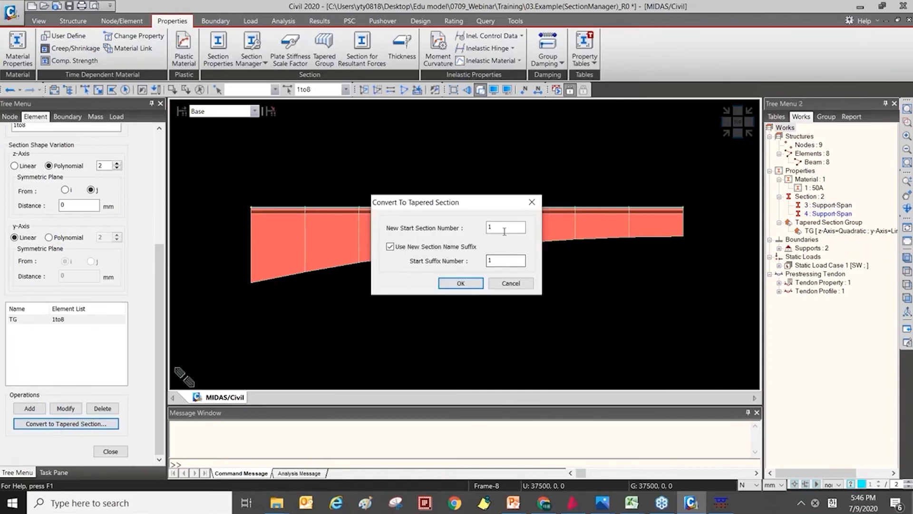
text(21)
double_click(506, 261)
text(21)
drag(456, 204, 432, 240)
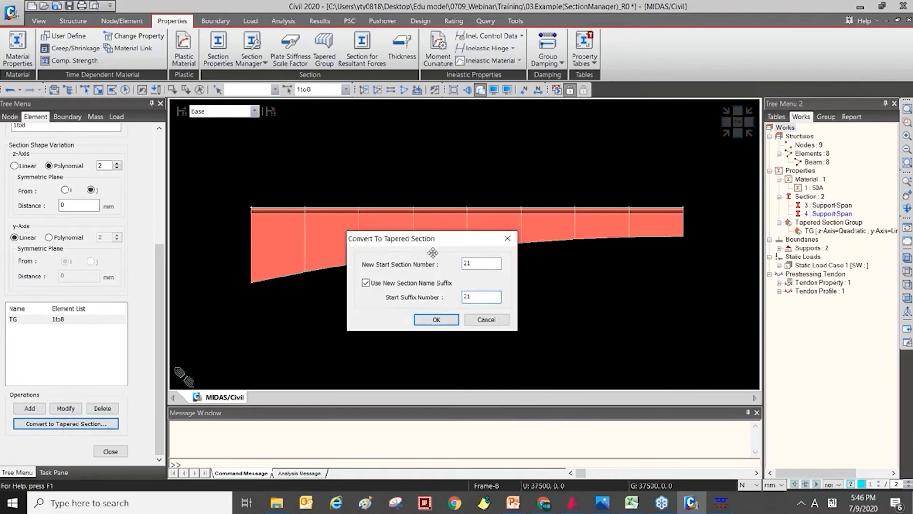
click(436, 320)
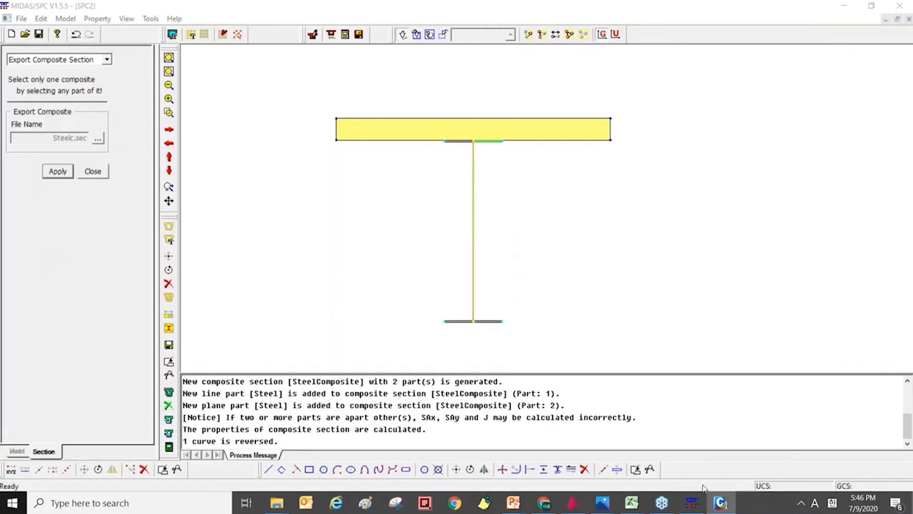
Switch back to midas Civil and show the converted girder in isometric view.
click(721, 503)
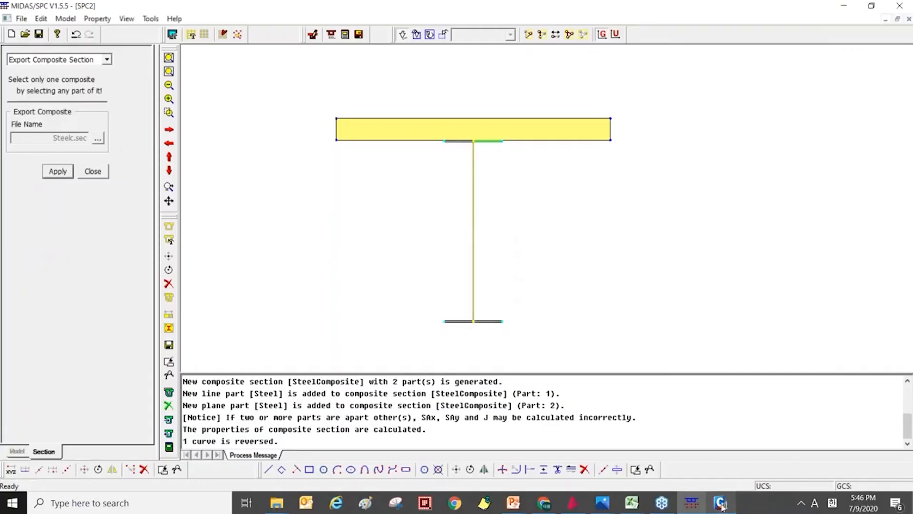
mouse_move(720, 503)
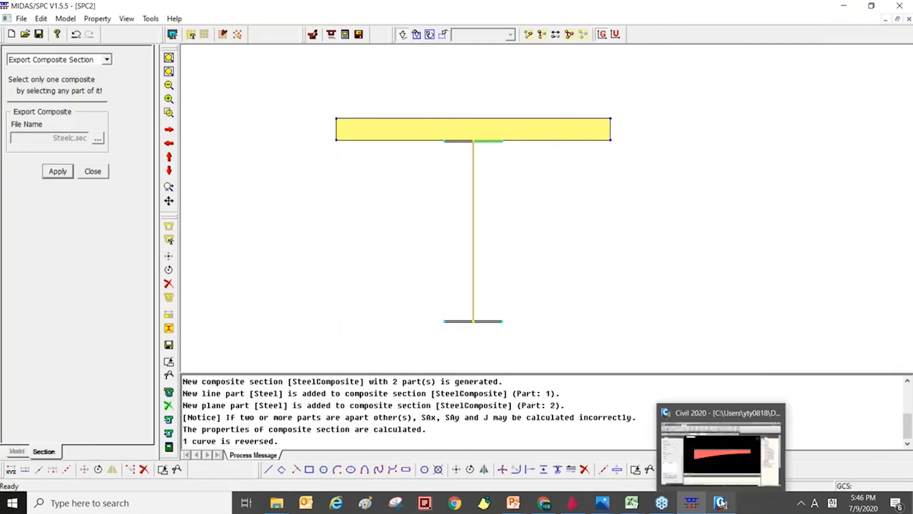
click(714, 472)
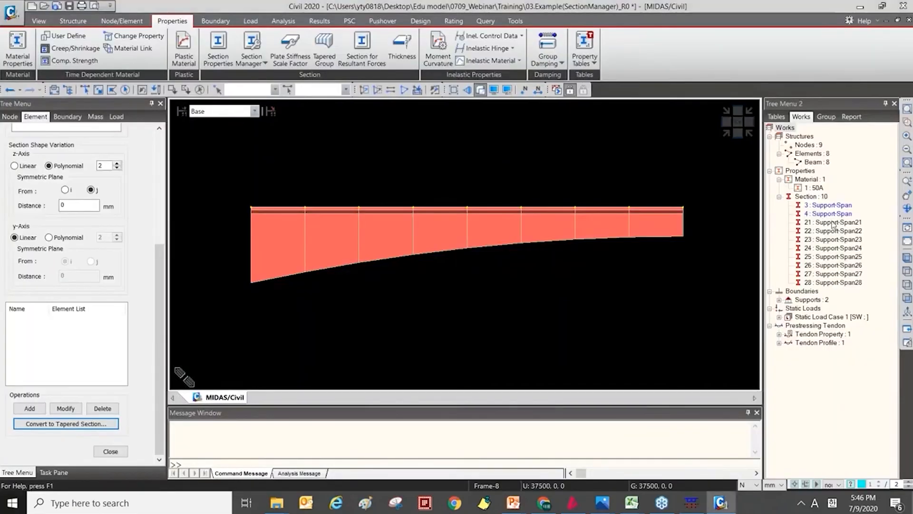
click(721, 133)
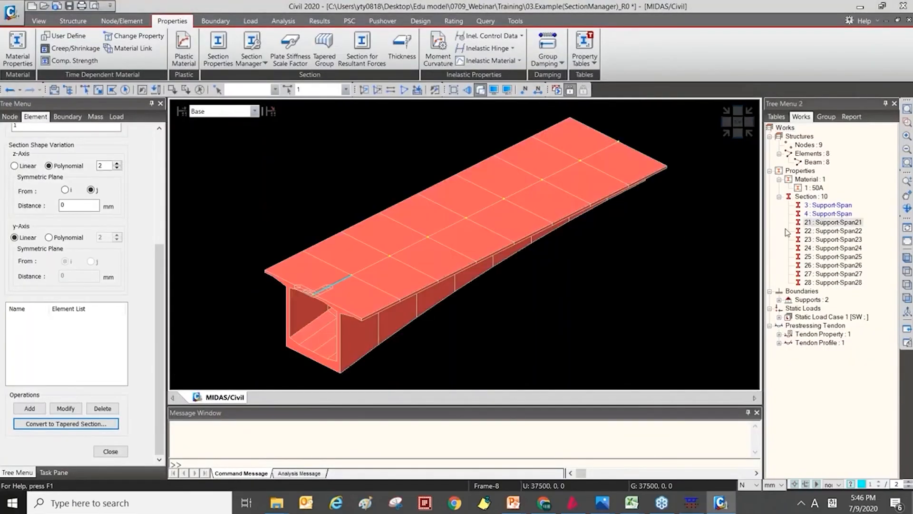
Open the section data of converted tapered section 22, review its dimensions and show its calculated section properties.
click(831, 239)
click(825, 231)
right_click(824, 236)
click(846, 371)
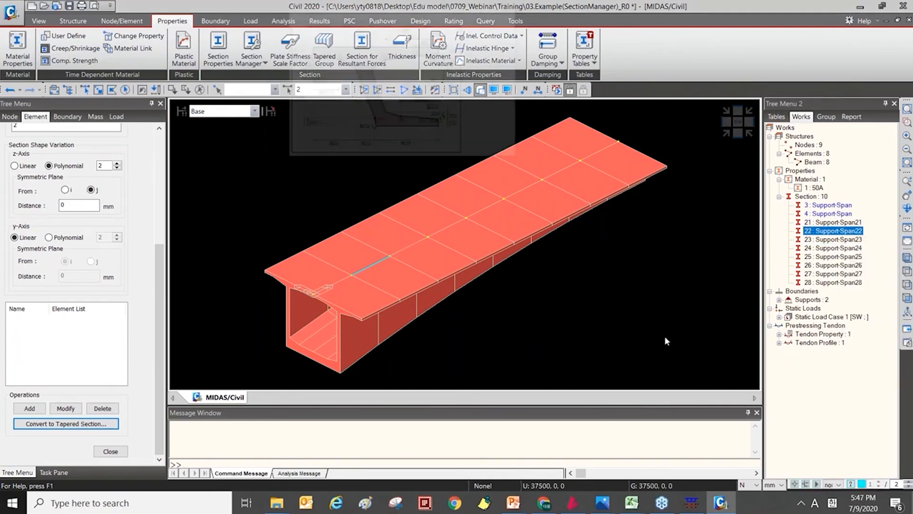
drag(396, 23, 246, 73)
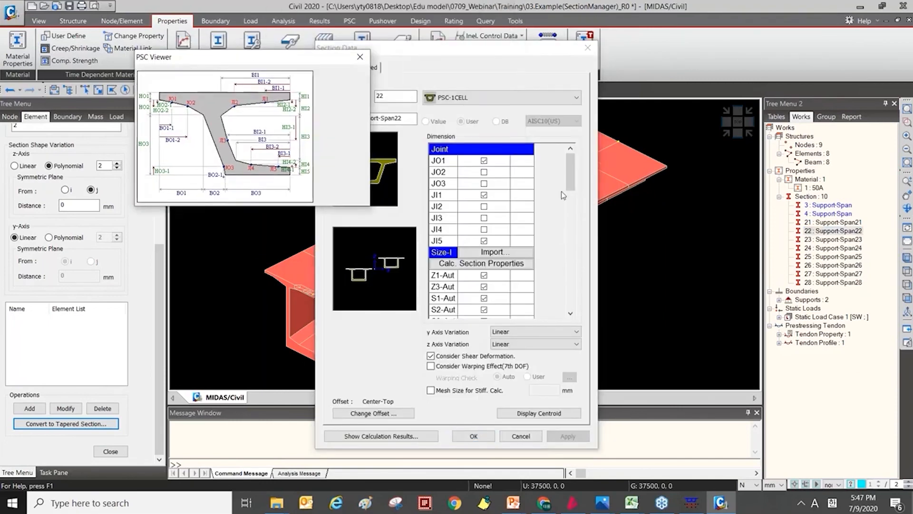
drag(574, 180, 574, 203)
click(376, 436)
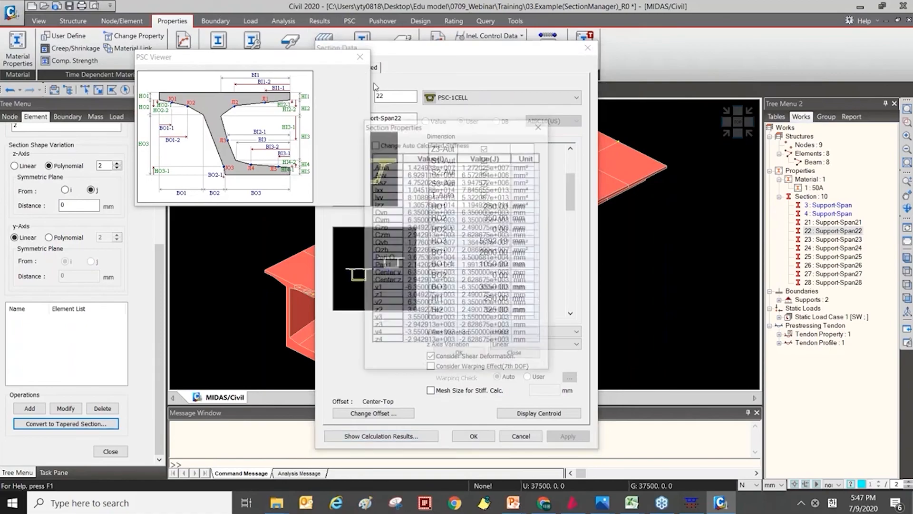